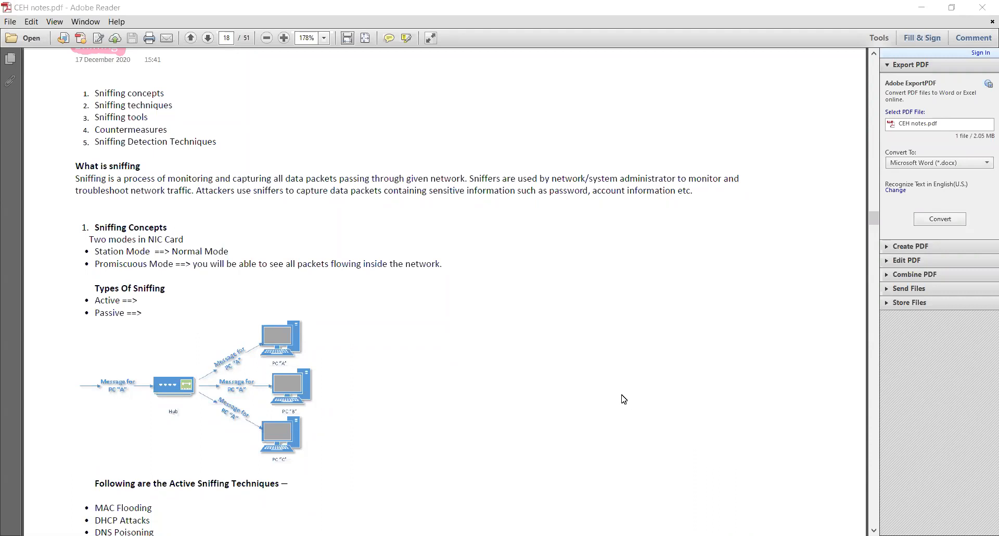
Read the Sniffing chapter of the CEH notes from its introduction through the affected protocols to the SPAN port mirroring diagram.
scroll(620, 397, up, 1)
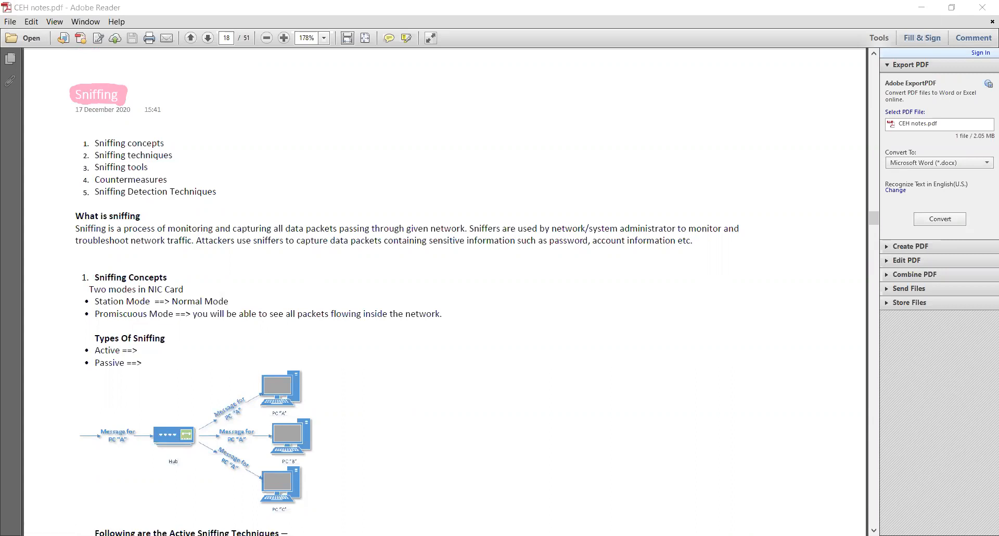
click(750, 348)
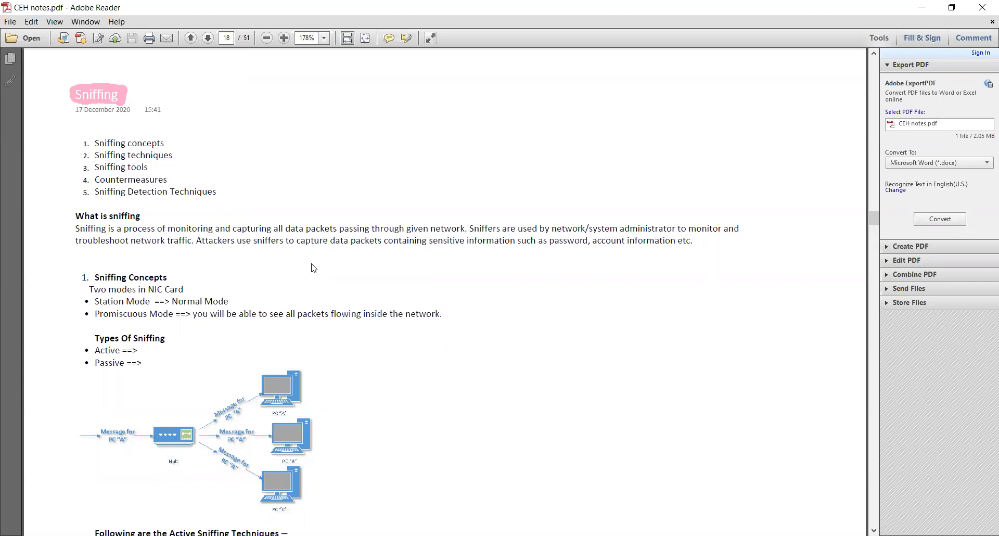
scroll(313, 268, down, 3)
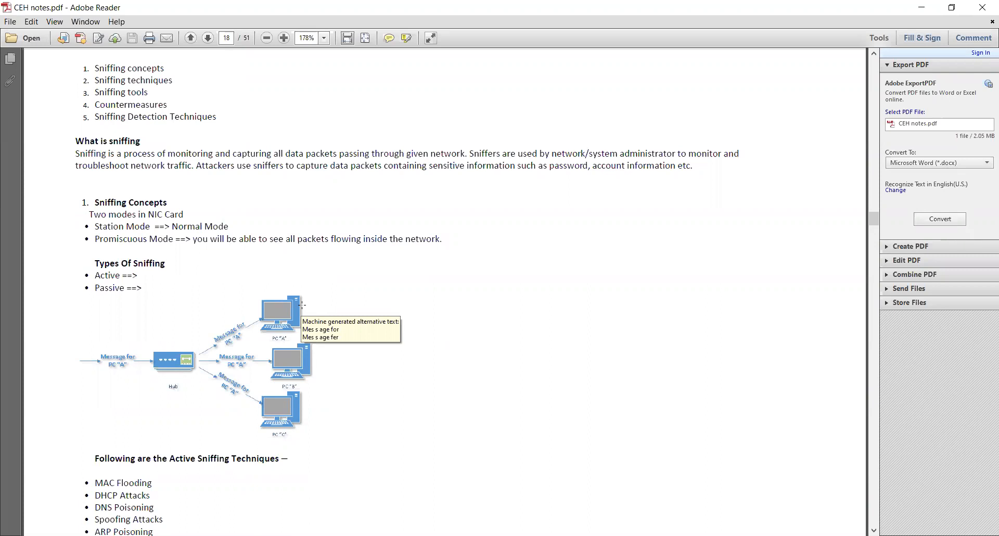
scroll(341, 319, down, 4)
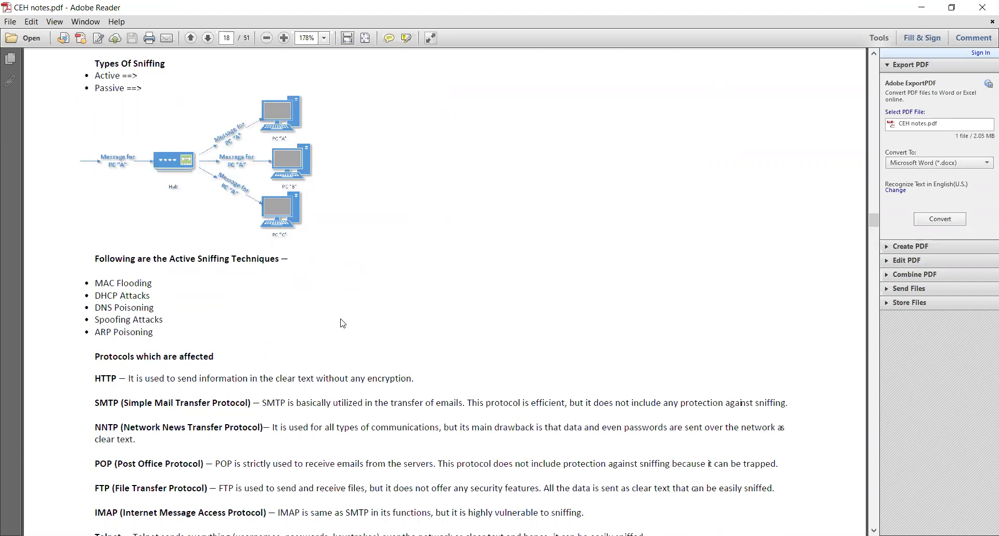
scroll(343, 324, down, 5)
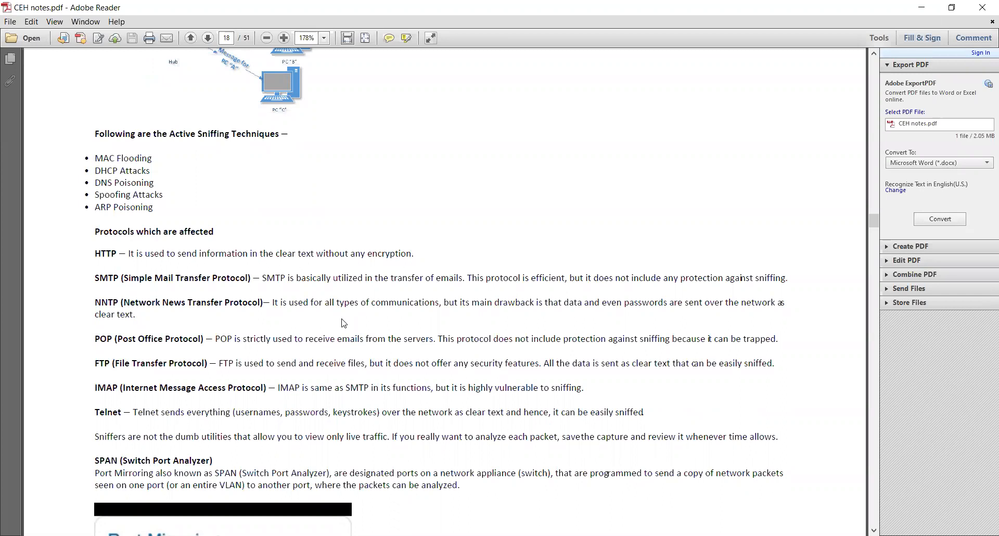
click(234, 535)
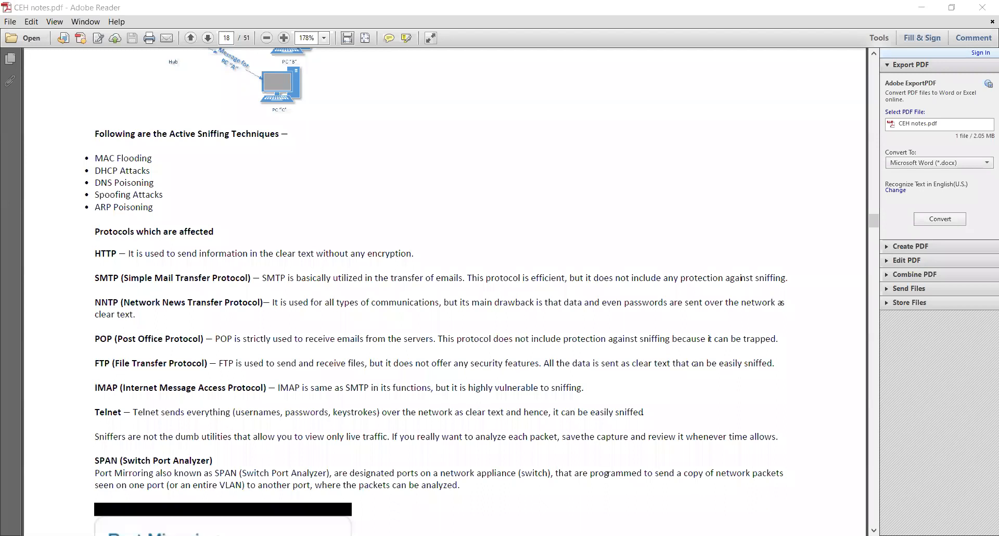
scroll(210, 274, up, 1)
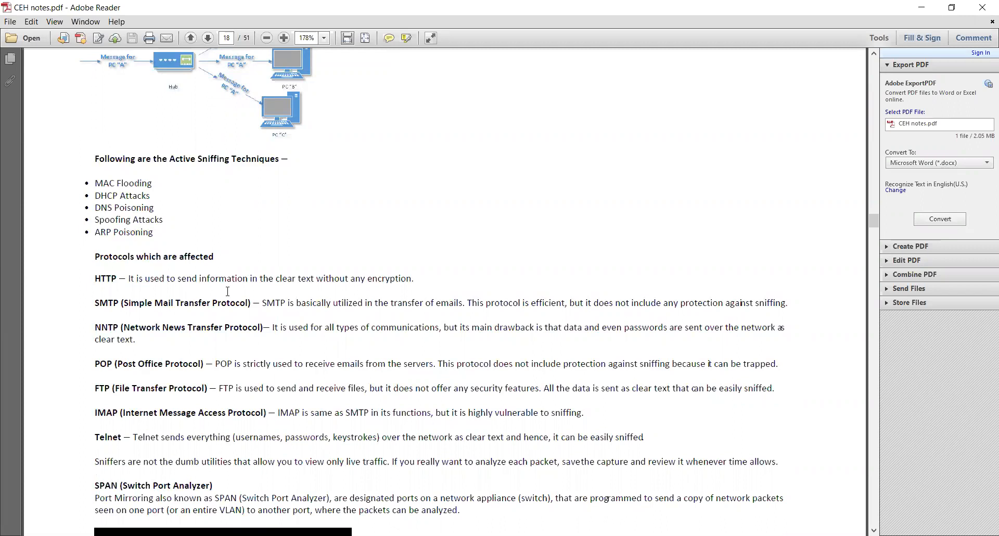
scroll(251, 295, down, 1)
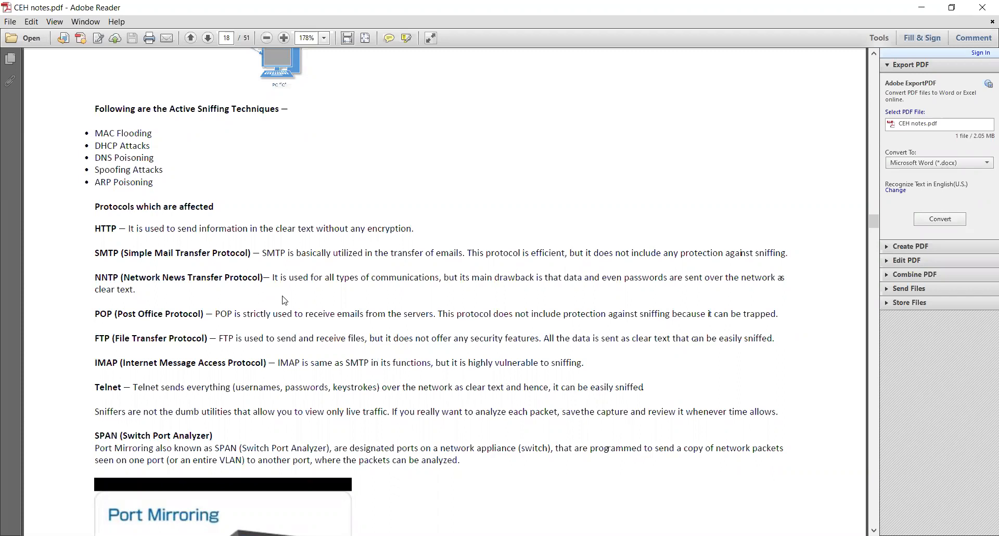
scroll(284, 301, down, 6)
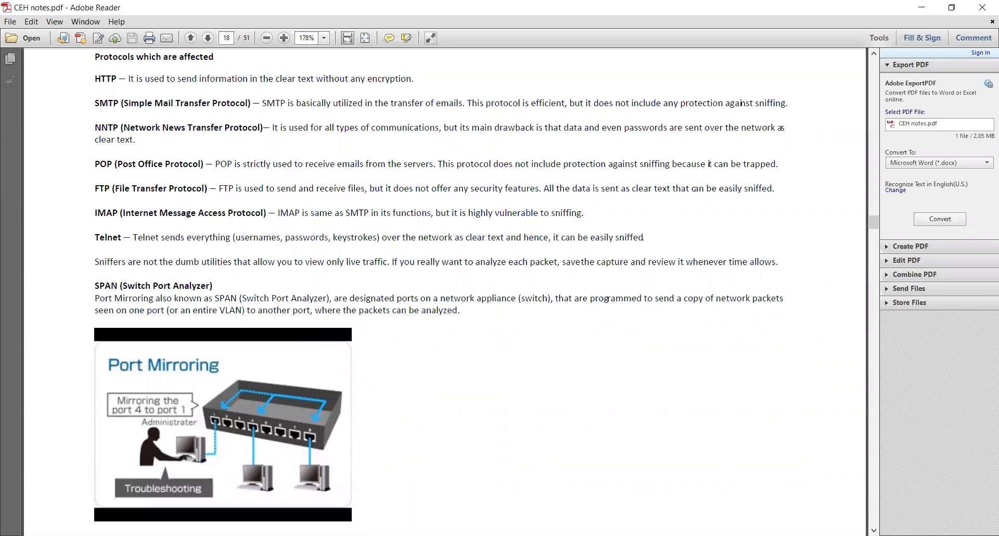
key(alt+Tab)
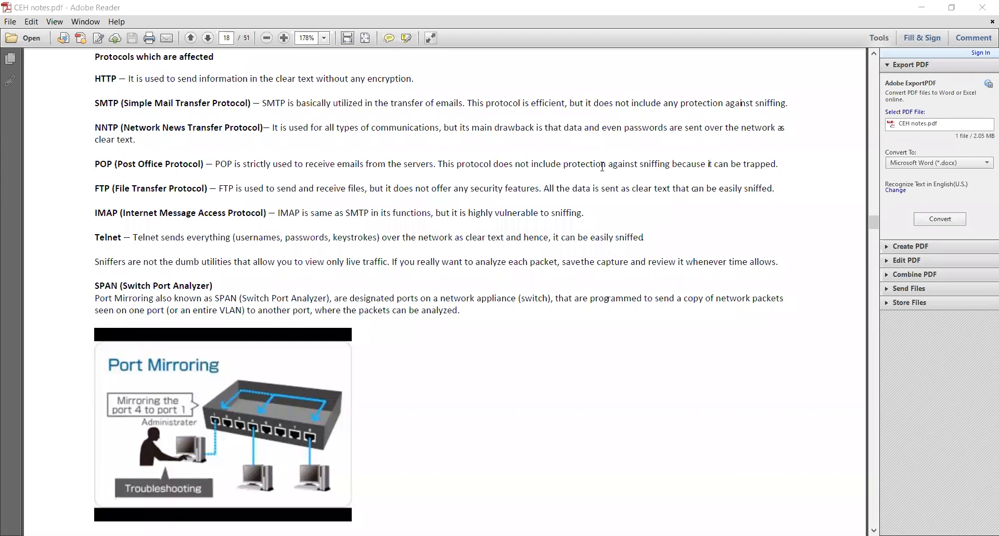
scroll(571, 171, down, 3)
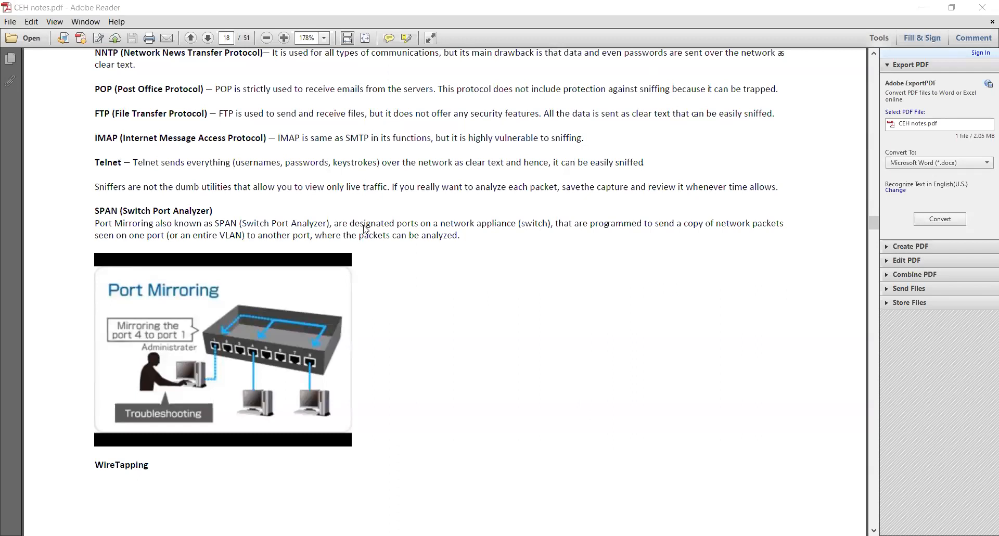
Switch to Paint and draw a wide white rectangle for the switch with four circles spread out to its right.
key(alt+Tab)
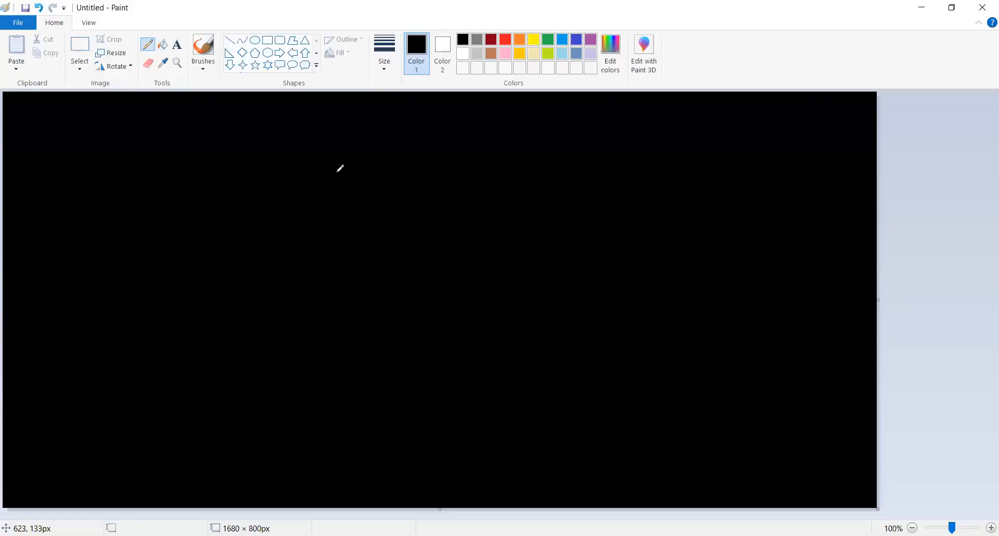
click(391, 70)
click(412, 145)
mouse_move(252, 194)
mouse_down()
mouse_move(397, 218)
mouse_move(253, 219)
mouse_up()
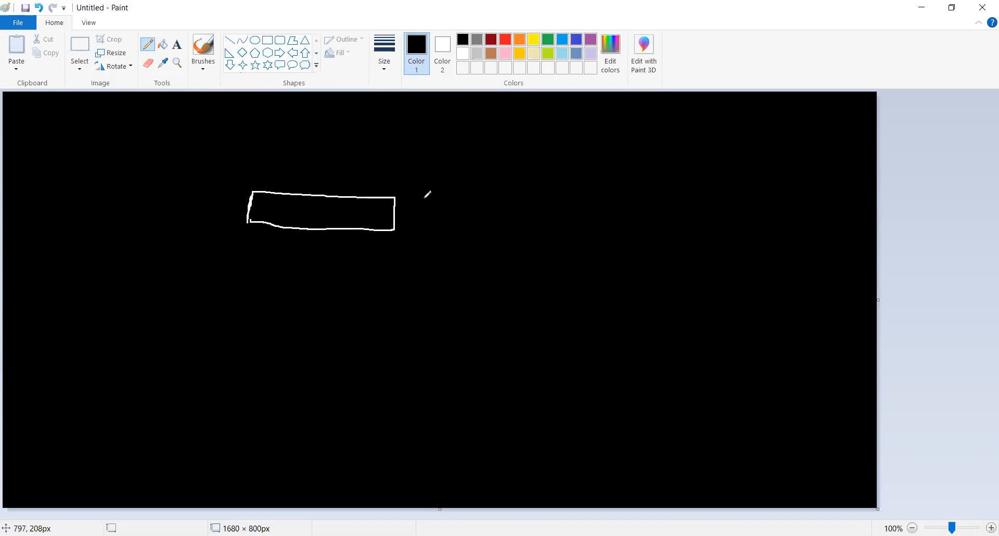
mouse_move(602, 126)
mouse_down()
mouse_move(651, 154)
mouse_move(587, 128)
mouse_up()
drag(631, 205, 610, 196)
mouse_move(600, 308)
mouse_down()
mouse_move(608, 345)
mouse_move(589, 293)
mouse_up()
drag(521, 363, 504, 349)
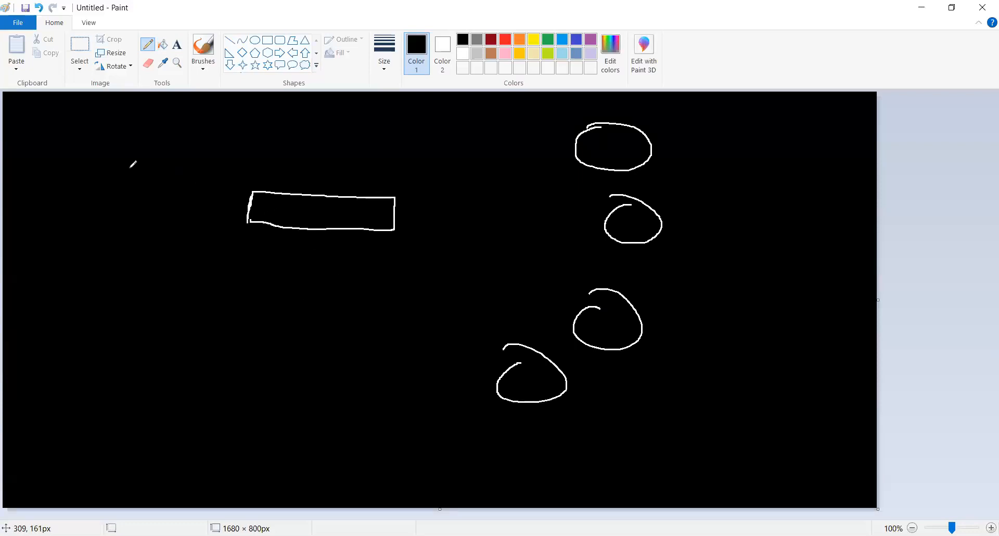
Draw a square below and to the left of the switch rectangle and handwrite "Admin" beneath it.
mouse_move(104, 289)
mouse_down()
mouse_move(107, 331)
mouse_move(125, 276)
mouse_move(100, 302)
mouse_up()
drag(73, 359, 81, 384)
mouse_move(54, 369)
mouse_down()
mouse_move(140, 389)
mouse_move(136, 372)
mouse_move(173, 387)
mouse_up()
Draw an arrow from each of the four circles toward the switch rectangle.
mouse_move(491, 353)
mouse_down()
mouse_move(371, 265)
mouse_move(416, 277)
mouse_up()
mouse_move(562, 301)
mouse_down()
mouse_move(443, 250)
mouse_move(483, 273)
mouse_up()
drag(589, 214, 433, 205)
mouse_move(441, 189)
mouse_down()
mouse_move(423, 209)
mouse_move(463, 224)
mouse_up()
mouse_move(567, 139)
mouse_down()
mouse_move(394, 166)
mouse_move(419, 177)
mouse_up()
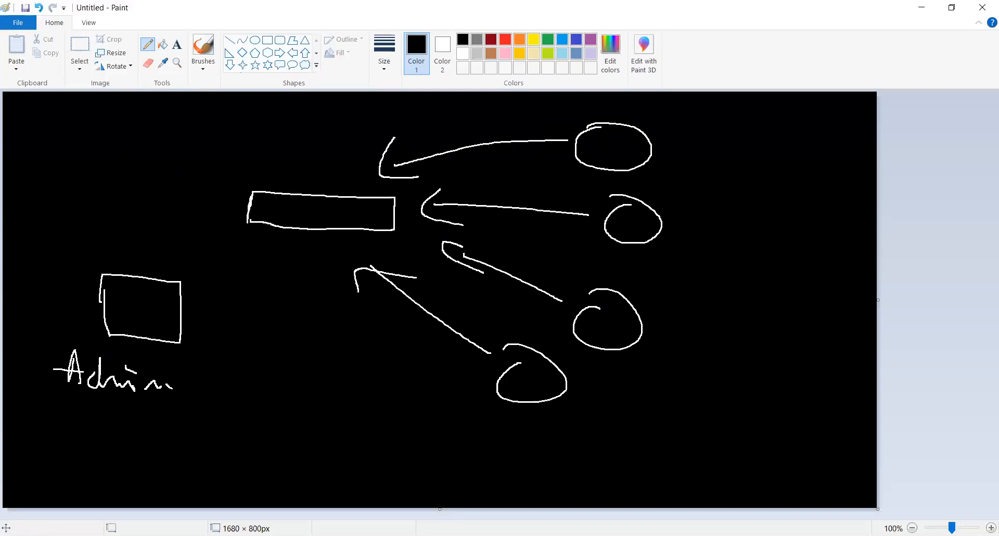
Draw a small port square inside the switch rectangle's left end and an arrow from the Admin box to the switch.
click(573, 443)
click(259, 208)
mouse_move(260, 206)
mouse_down()
mouse_move(271, 214)
mouse_move(262, 213)
mouse_up()
mouse_move(173, 276)
mouse_down()
mouse_move(244, 221)
mouse_move(250, 242)
mouse_up()
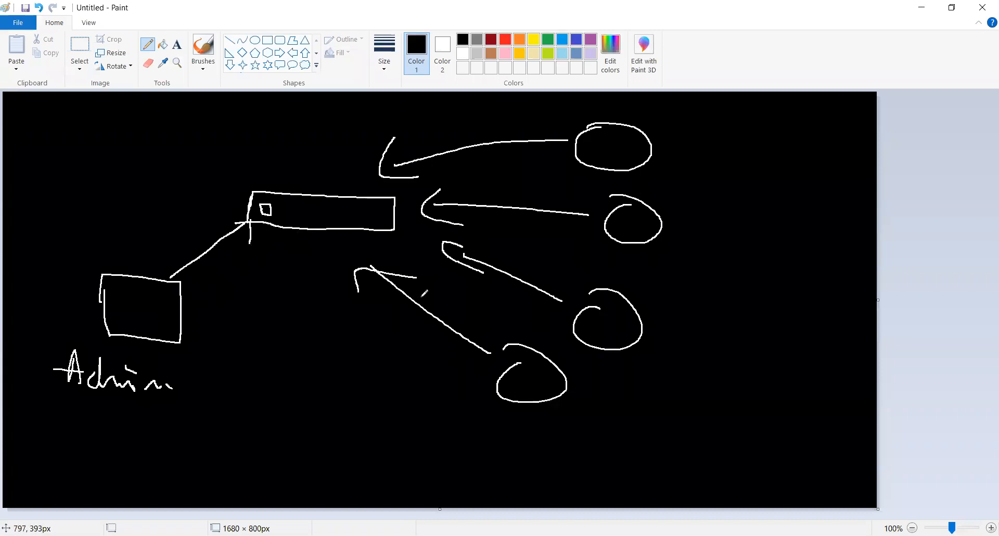
Number the four circles 1, 2, 3 and 4 from top to bottom beside their outlines.
drag(695, 139, 693, 150)
drag(693, 209, 699, 224)
drag(671, 308, 678, 325)
drag(619, 376, 638, 390)
drag(642, 386, 642, 407)
drag(700, 133, 693, 141)
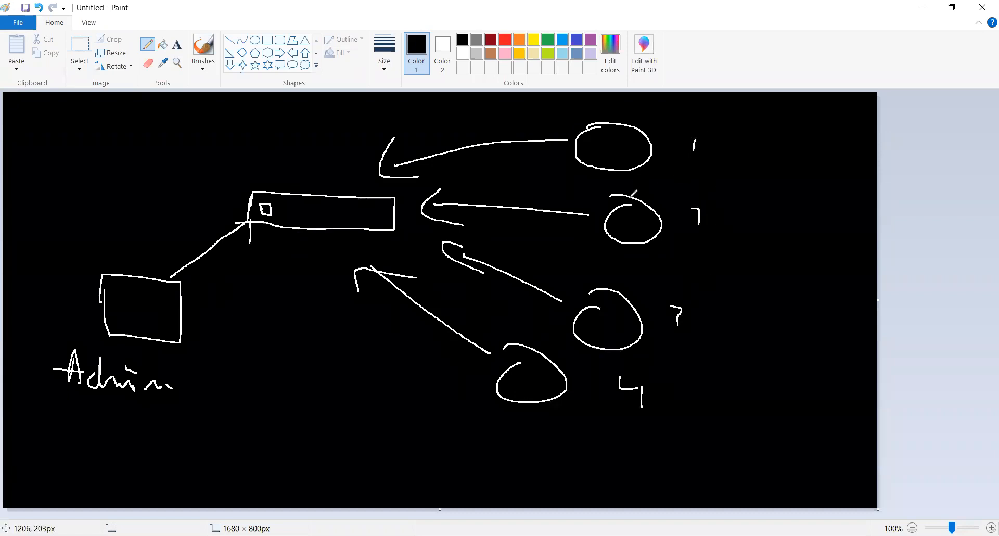
mouse_move(691, 209)
mouse_down()
mouse_move(700, 233)
mouse_move(730, 234)
mouse_up()
drag(671, 306, 679, 336)
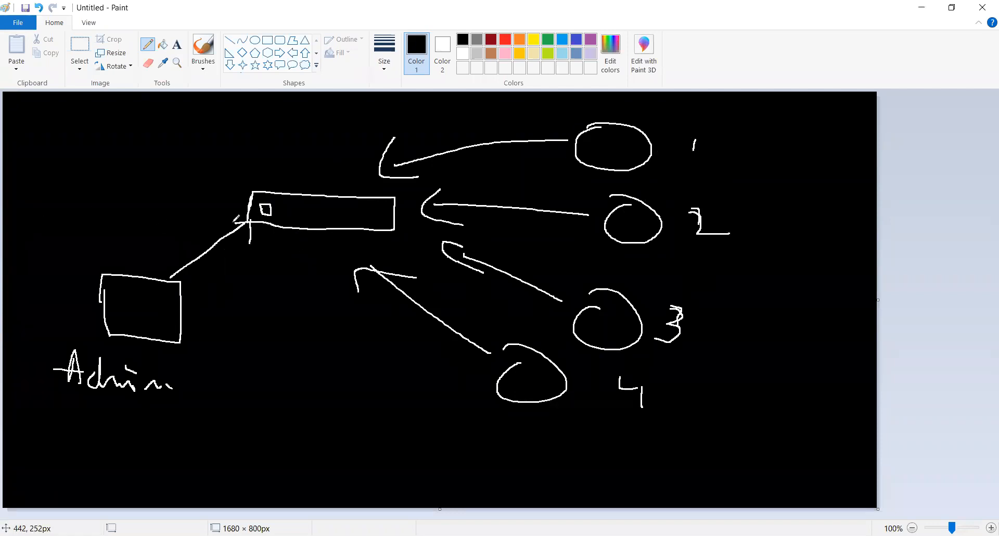
Draw a large ellipse around the switch rectangle and return to the CEH notes in Adobe Reader.
click(350, 135)
mouse_move(351, 134)
mouse_down()
mouse_move(224, 237)
mouse_move(458, 263)
mouse_move(309, 135)
mouse_up()
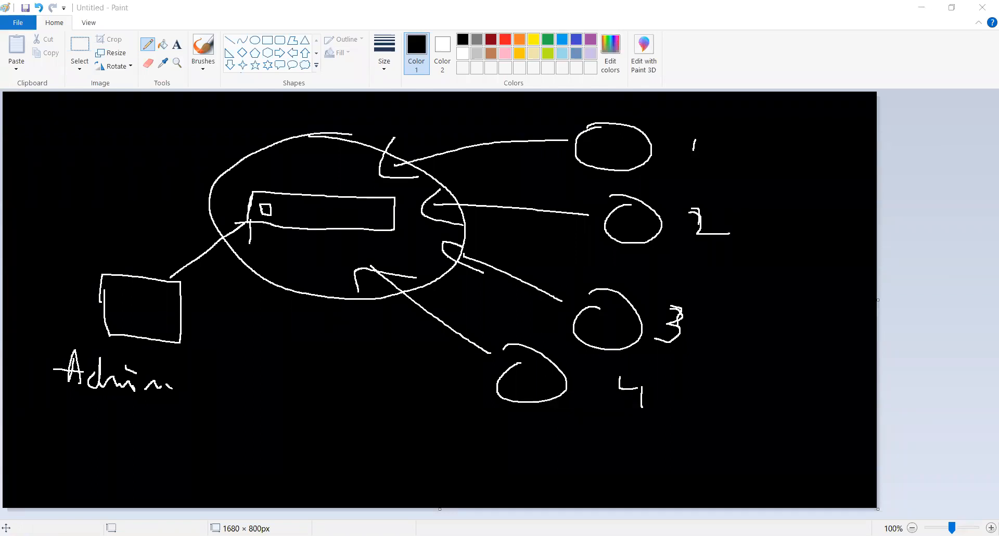
key(alt+Tab)
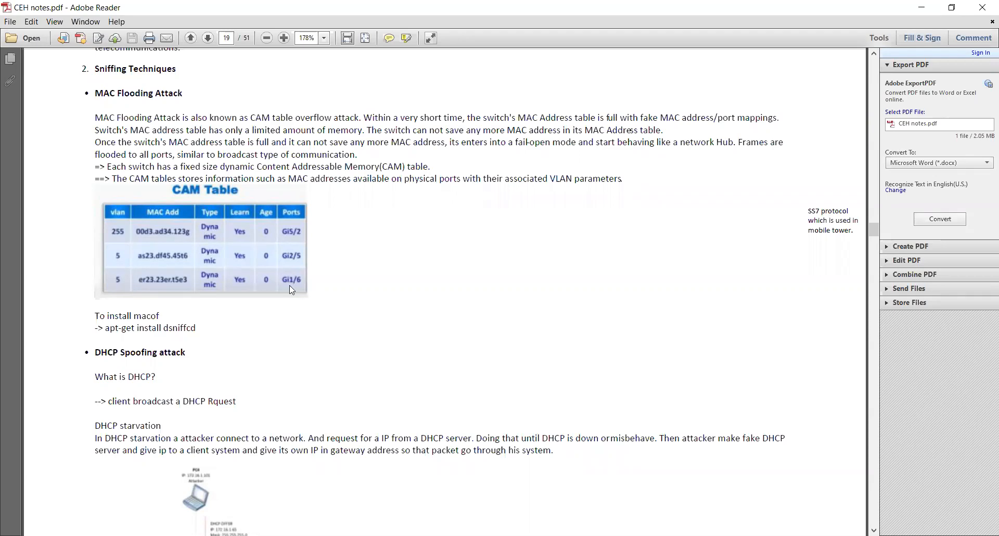
Switch to Paint, clear the port mirroring sketch to solid black with the Fill tool, and reselect the Pencil.
key(alt+Tab)
click(165, 43)
right_click(139, 160)
click(205, 177)
right_click(299, 193)
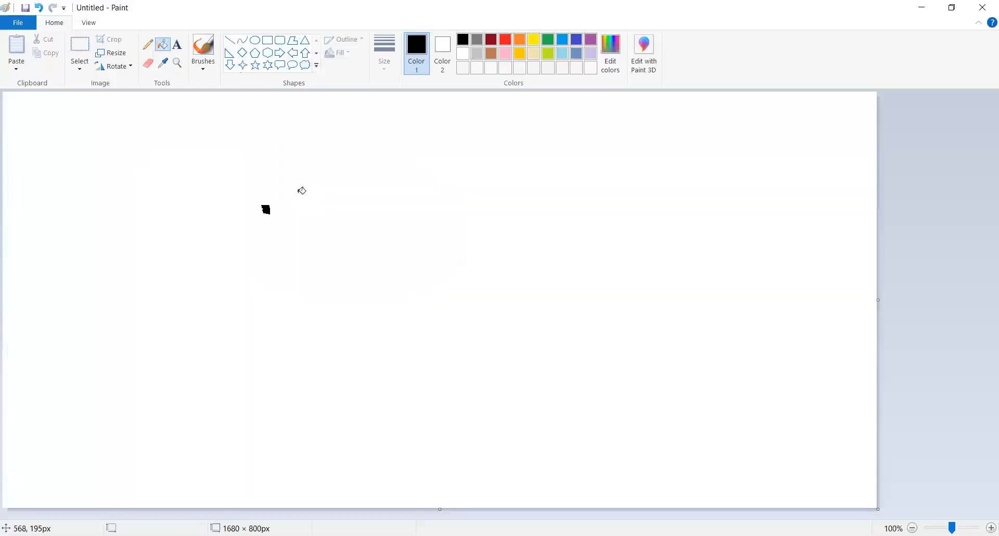
click(321, 211)
right_click(321, 210)
click(321, 210)
click(148, 45)
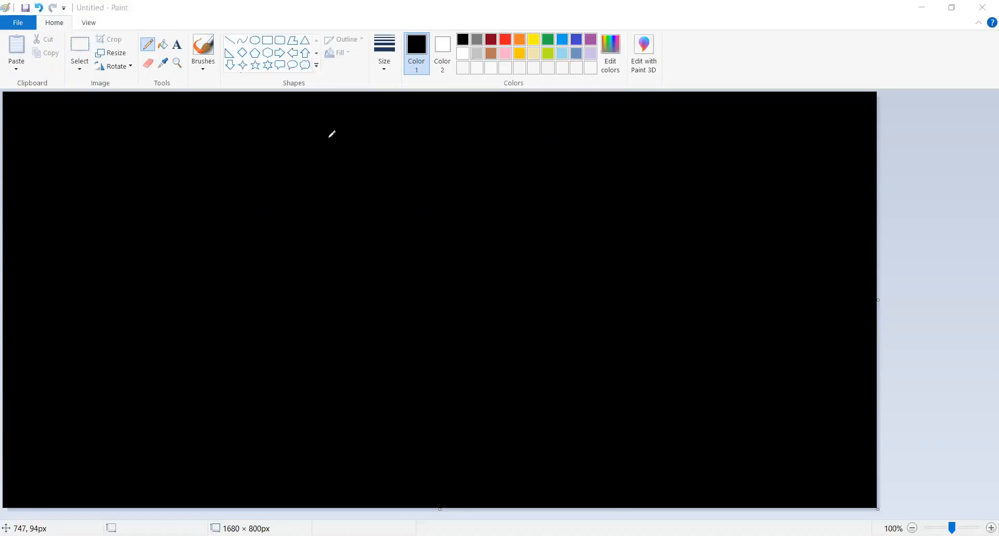
Draw a rectangle on the left half of the blank canvas with an arrow entering it from the left.
click(193, 208)
mouse_move(162, 209)
mouse_down()
mouse_move(215, 272)
mouse_move(259, 209)
mouse_move(159, 203)
mouse_up()
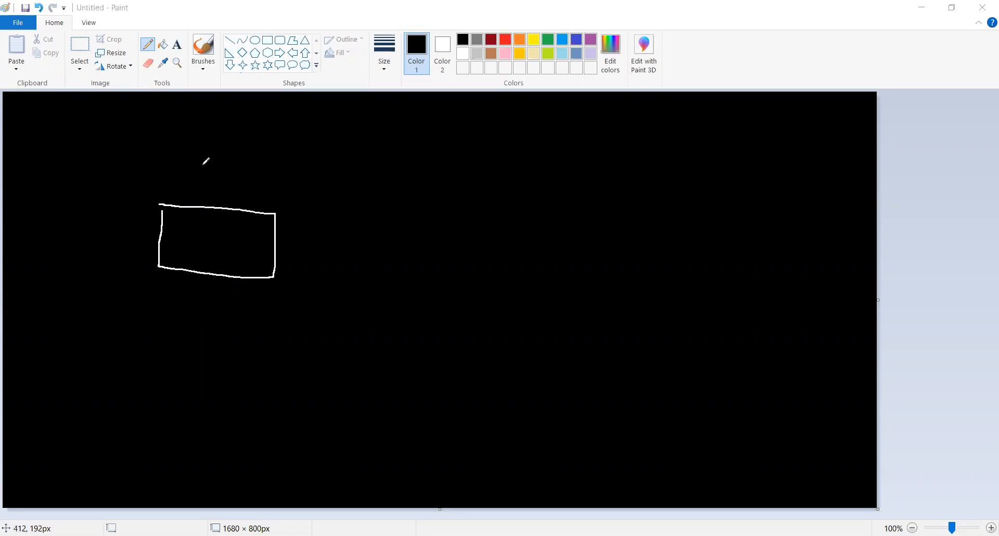
drag(159, 204, 162, 215)
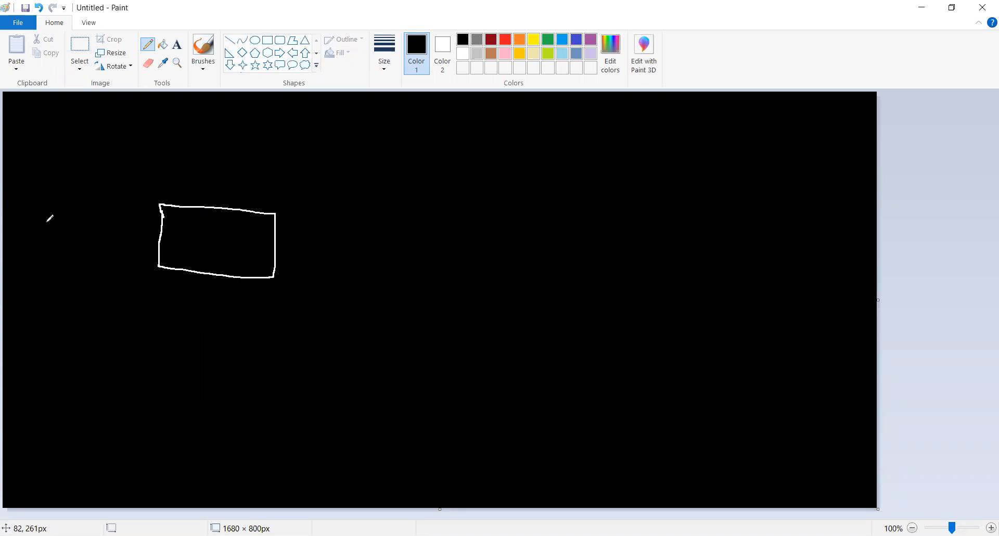
drag(32, 224, 116, 226)
drag(96, 211, 112, 241)
Draw two outgoing arrows from the rectangle's right side and four circles in a column to the right.
mouse_move(261, 197)
mouse_down()
mouse_move(393, 143)
mouse_move(403, 176)
mouse_up()
mouse_move(306, 257)
mouse_down()
mouse_move(467, 245)
mouse_move(457, 292)
mouse_up()
drag(505, 111, 490, 116)
drag(513, 156, 498, 125)
mouse_move(557, 240)
mouse_down()
mouse_move(539, 261)
mouse_move(554, 241)
mouse_up()
drag(569, 339, 571, 348)
drag(571, 391, 552, 387)
Number the circles in the column 1, 2, 3 and 4 from top to bottom.
drag(574, 104, 574, 120)
mouse_move(606, 240)
mouse_down()
mouse_move(626, 244)
mouse_move(624, 259)
mouse_up()
drag(629, 344, 636, 365)
mouse_move(624, 422)
mouse_down()
mouse_move(645, 425)
mouse_move(665, 474)
mouse_up()
drag(644, 422, 657, 457)
Draw two more outgoing arrows from below the rectangle toward circles 3 and 4.
drag(292, 293, 494, 359)
mouse_move(492, 347)
mouse_down()
mouse_move(518, 362)
mouse_move(461, 388)
mouse_up()
mouse_move(265, 311)
mouse_down()
mouse_move(448, 431)
mouse_move(423, 466)
mouse_up()
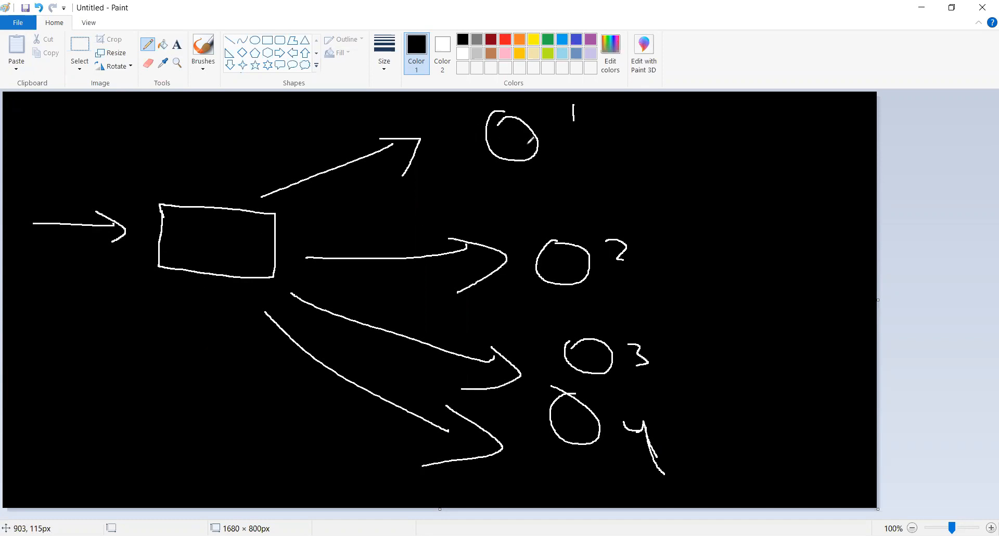
Write a "1" above the incoming arrow and above each of the four outgoing arrows.
mouse_move(54, 194)
mouse_down()
mouse_move(58, 207)
mouse_move(72, 203)
mouse_up()
drag(301, 163, 315, 153)
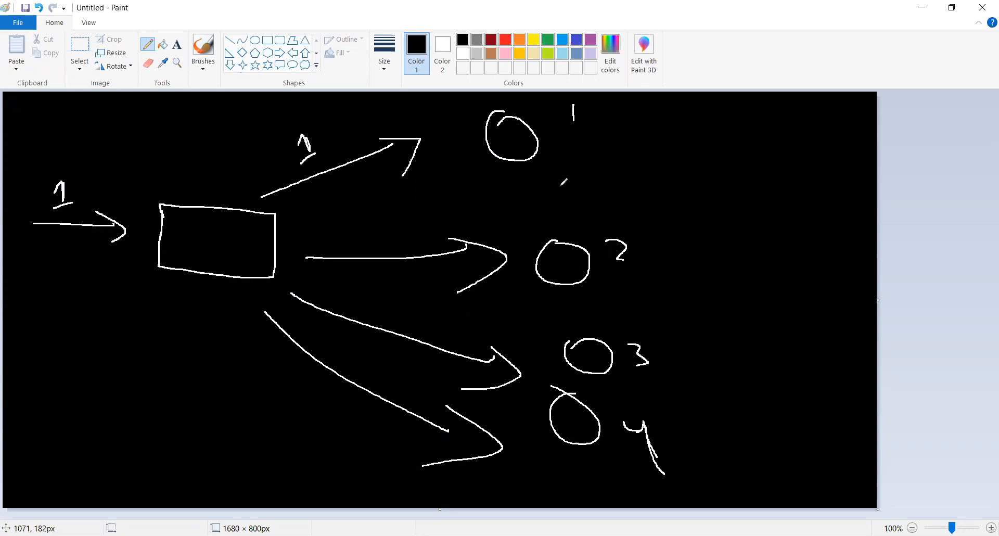
drag(367, 237, 409, 245)
drag(399, 313, 406, 321)
drag(394, 318, 423, 316)
drag(380, 368, 393, 378)
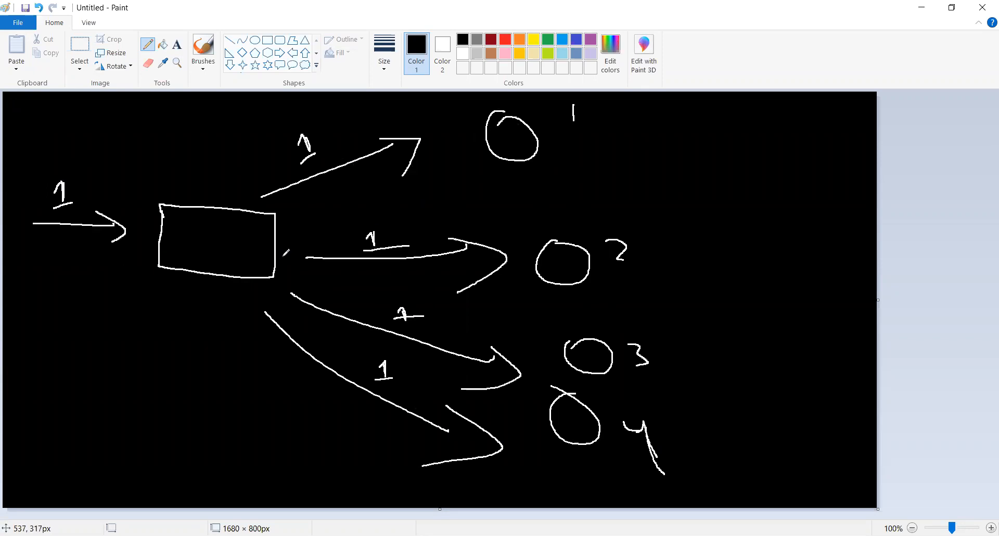
Clear the broadcast diagram to a solid black canvas with the Fill tool and reselect the Pencil.
click(161, 46)
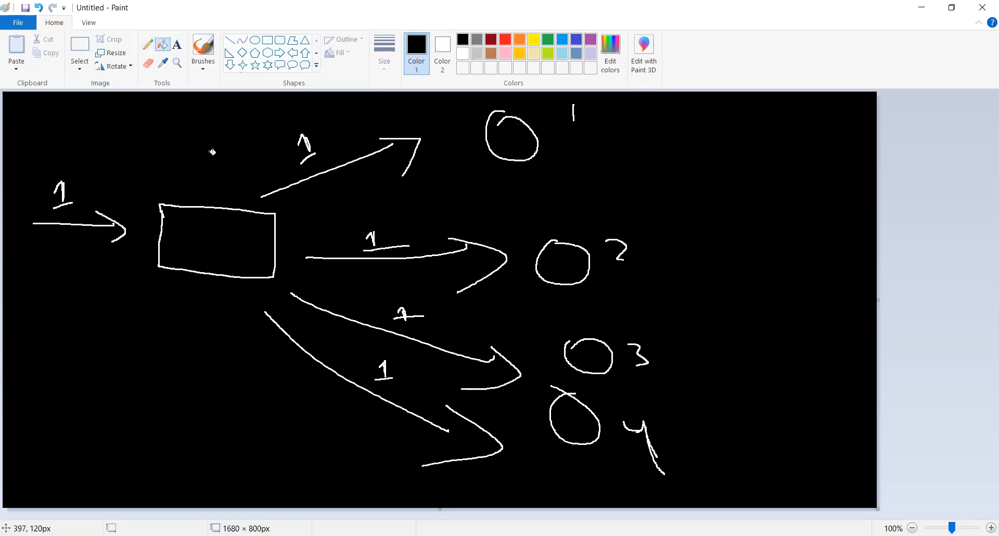
right_click(209, 154)
click(210, 154)
click(148, 45)
Draw a new rectangle in the upper left area with an incoming arrow labelled "1" on its left.
drag(233, 207, 243, 247)
drag(314, 200, 225, 201)
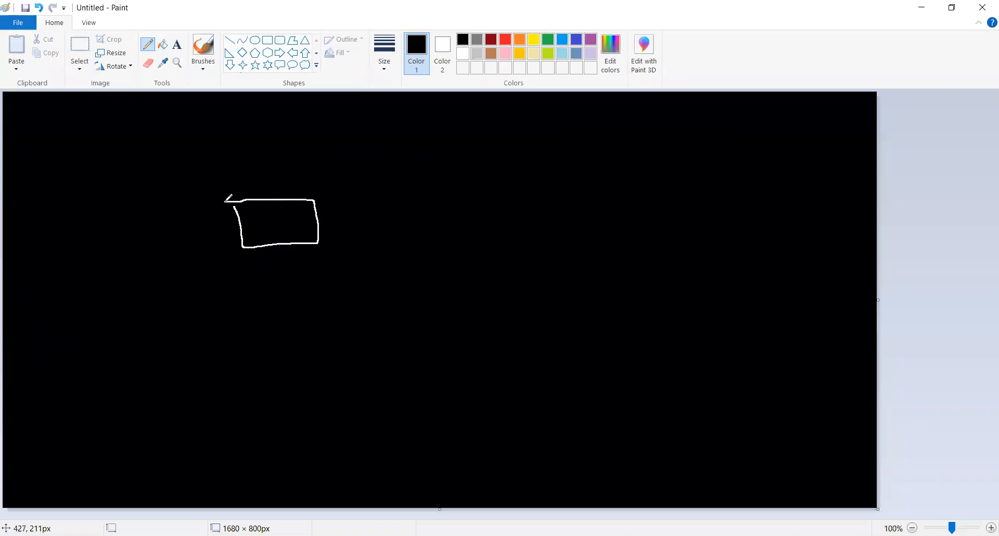
mouse_move(139, 241)
mouse_down()
mouse_move(196, 234)
mouse_move(187, 249)
mouse_move(146, 210)
mouse_move(166, 222)
mouse_up()
Draw three lines fanning out from the rectangle to three circles, and label the top circle "1".
drag(329, 194, 395, 160)
mouse_move(437, 124)
mouse_down()
mouse_move(434, 167)
mouse_move(438, 123)
mouse_up()
mouse_move(484, 213)
mouse_down()
mouse_move(461, 248)
mouse_move(471, 207)
mouse_up()
drag(341, 229, 443, 238)
drag(316, 262, 414, 311)
drag(468, 290, 494, 310)
mouse_move(520, 115)
mouse_down()
mouse_move(507, 108)
mouse_move(531, 115)
mouse_up()
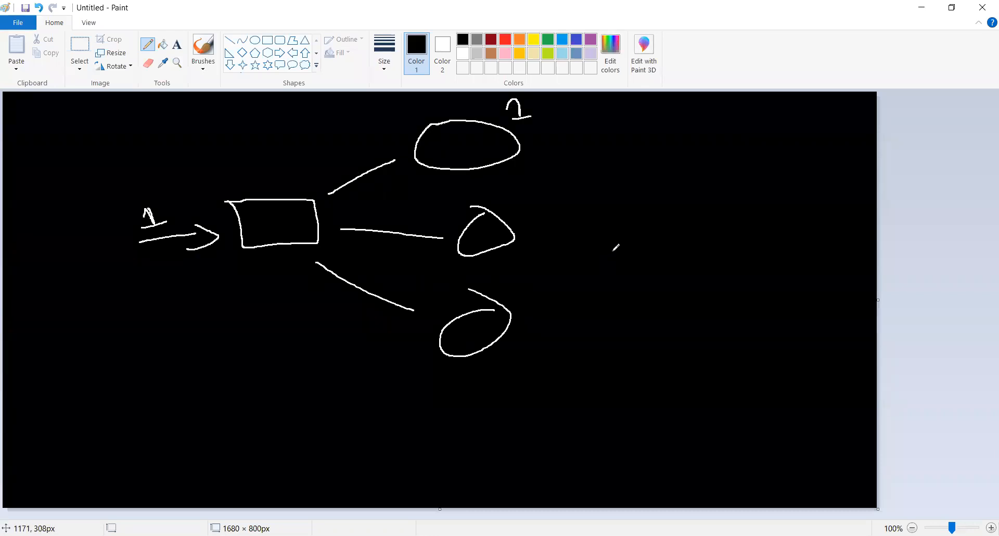
Draw a tall box to the right of the circles and handwrite "Switch" above the small rectangle.
mouse_move(635, 156)
mouse_down()
mouse_move(647, 214)
mouse_move(767, 269)
mouse_move(688, 144)
mouse_move(626, 153)
mouse_up()
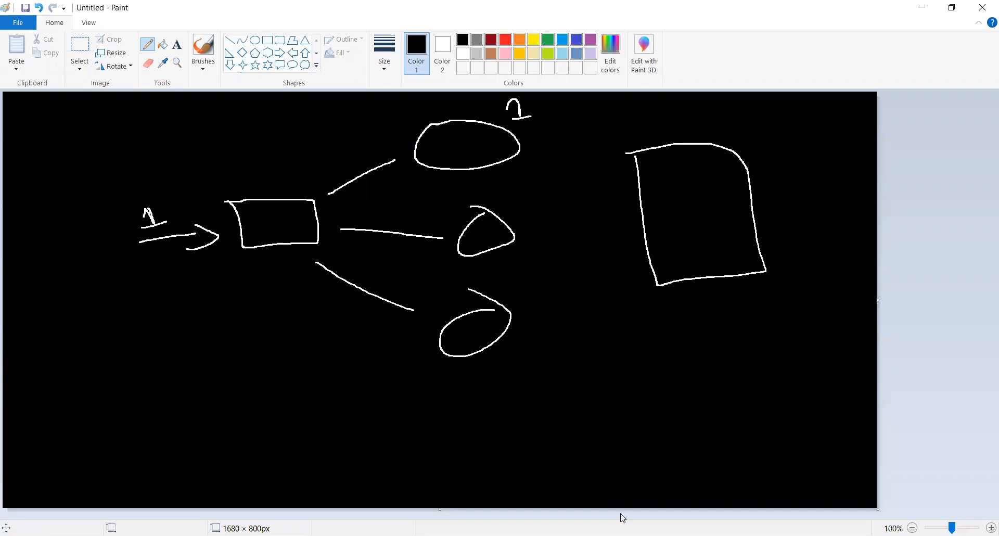
click(512, 535)
drag(223, 162, 208, 184)
drag(234, 175, 263, 176)
mouse_move(269, 178)
mouse_down()
mouse_move(283, 183)
mouse_move(286, 168)
mouse_move(300, 187)
mouse_up()
drag(310, 159, 314, 171)
Draw a second small box below the switch diagram and handwrite "hub" above it.
drag(248, 378, 252, 417)
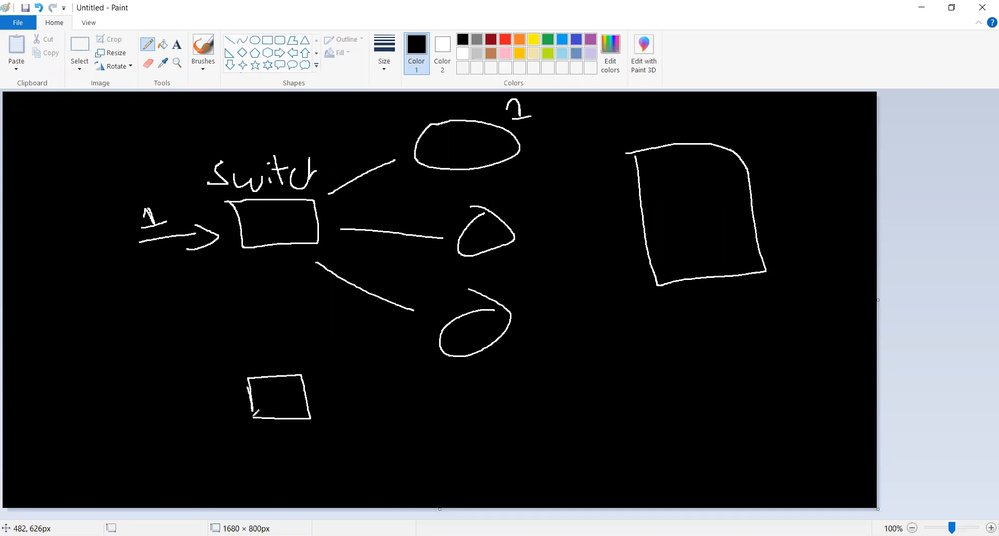
drag(229, 337, 268, 364)
mouse_move(265, 328)
mouse_down()
mouse_move(280, 349)
mouse_move(267, 363)
mouse_up()
Draw three lines fanning out from the hub box, each ending in a small circle.
drag(319, 395, 398, 377)
drag(332, 425, 400, 442)
drag(320, 449, 370, 483)
mouse_move(416, 376)
mouse_down()
mouse_move(407, 389)
mouse_move(417, 376)
mouse_up()
drag(421, 430, 417, 430)
mouse_move(387, 485)
mouse_down()
mouse_move(408, 497)
mouse_move(372, 485)
mouse_up()
Draw an incoming arrow labelled "1" left of the hub and number the hub's three circles 1, 2 and 3.
mouse_move(122, 405)
mouse_down()
mouse_move(211, 411)
mouse_move(184, 444)
mouse_up()
mouse_move(156, 363)
mouse_down()
mouse_move(159, 391)
mouse_move(147, 378)
mouse_move(166, 393)
mouse_up()
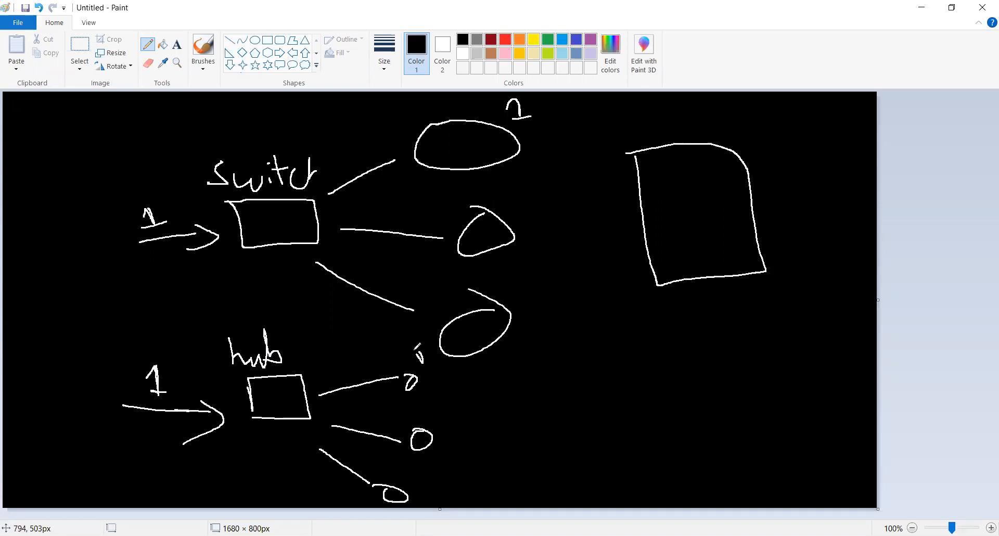
drag(414, 359, 427, 363)
drag(445, 432, 462, 445)
mouse_move(428, 483)
mouse_down()
mouse_move(440, 492)
mouse_move(425, 501)
mouse_up()
Label the switch's middle and bottom circles "3" and "4", and close the bottom circle's open outline.
mouse_move(543, 197)
mouse_down()
mouse_move(555, 205)
mouse_move(542, 217)
mouse_up()
drag(529, 293, 542, 307)
drag(540, 295, 541, 324)
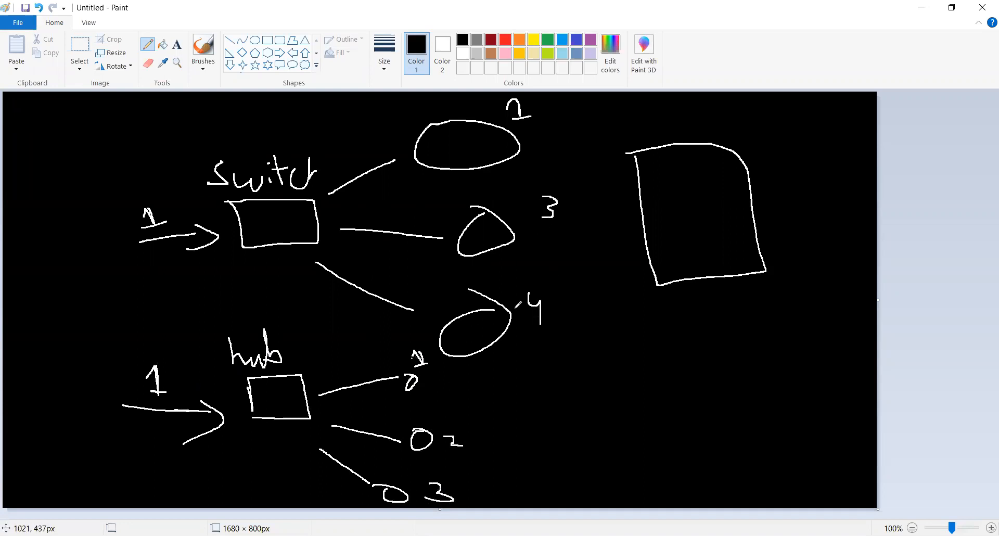
drag(474, 289, 443, 327)
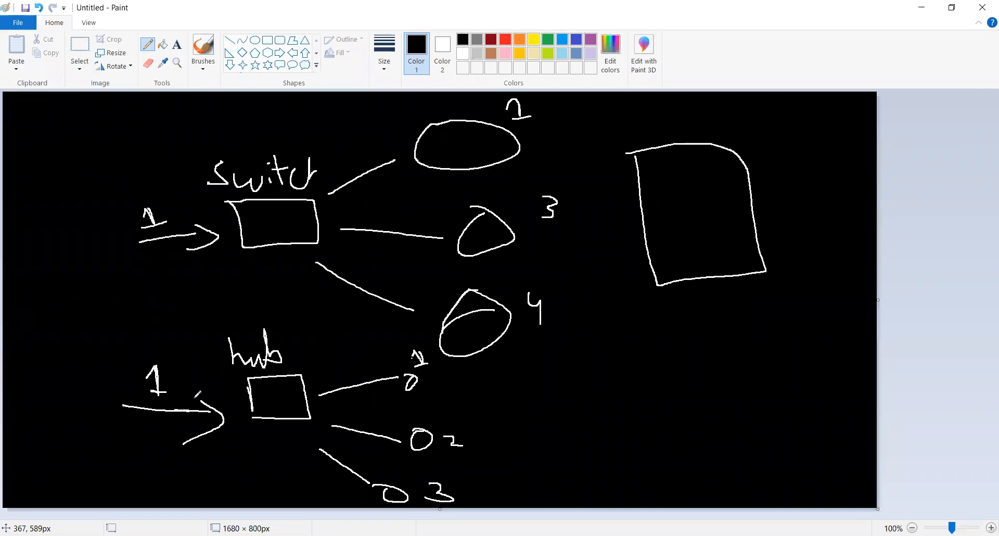
Retrace the hub's incoming arrow and draw return arrows from circle 1 to the hub and from the hub back to the sender.
mouse_move(119, 407)
mouse_down()
mouse_move(224, 415)
mouse_move(204, 399)
mouse_move(213, 424)
mouse_up()
mouse_move(383, 366)
mouse_down()
mouse_move(346, 369)
mouse_move(365, 378)
mouse_up()
mouse_move(201, 384)
mouse_down()
mouse_move(163, 363)
mouse_move(157, 394)
mouse_move(166, 395)
mouse_up()
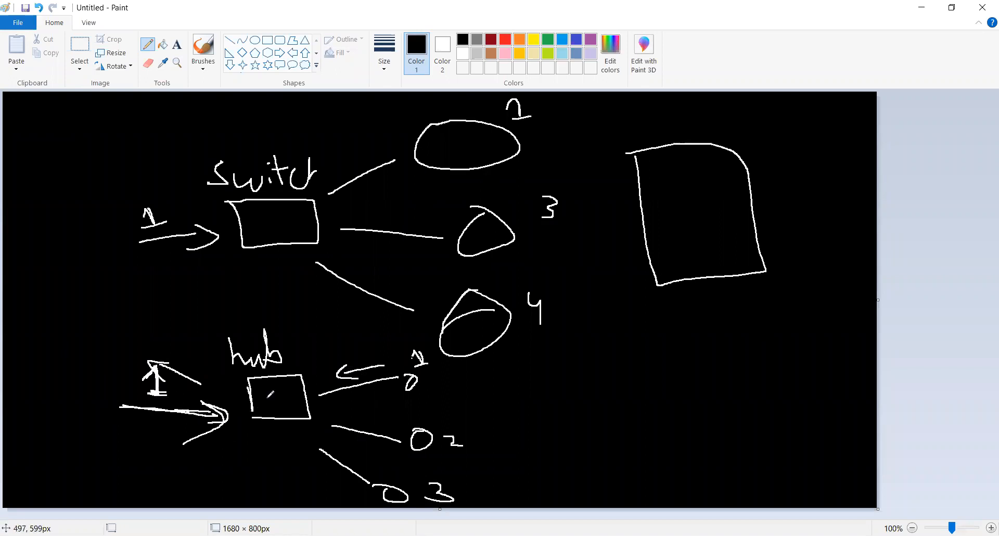
Draw three outgoing arrows from the hub, one alongside each line towards circles 1, 2 and 3.
mouse_move(331, 359)
mouse_down()
mouse_move(372, 354)
mouse_move(360, 368)
mouse_up()
mouse_move(324, 406)
mouse_down()
mouse_move(373, 412)
mouse_move(378, 421)
mouse_move(362, 426)
mouse_move(375, 458)
mouse_up()
mouse_move(373, 440)
mouse_down()
mouse_move(379, 448)
mouse_move(354, 466)
mouse_up()
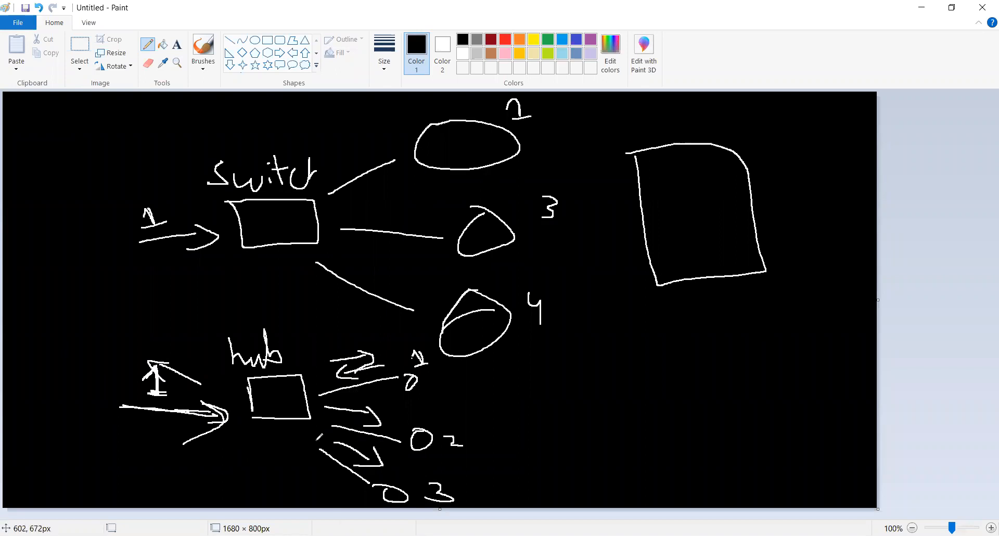
Put a check mark beside the hub's circle 1, crosses at circles 2 and 3, and retrace circle 2 and its arrow.
drag(435, 412, 445, 422)
drag(444, 412, 432, 424)
mouse_move(408, 467)
mouse_down()
mouse_move(422, 477)
mouse_move(407, 486)
mouse_up()
mouse_move(430, 371)
mouse_down()
mouse_move(435, 387)
mouse_move(490, 356)
mouse_move(429, 389)
mouse_move(473, 374)
mouse_up()
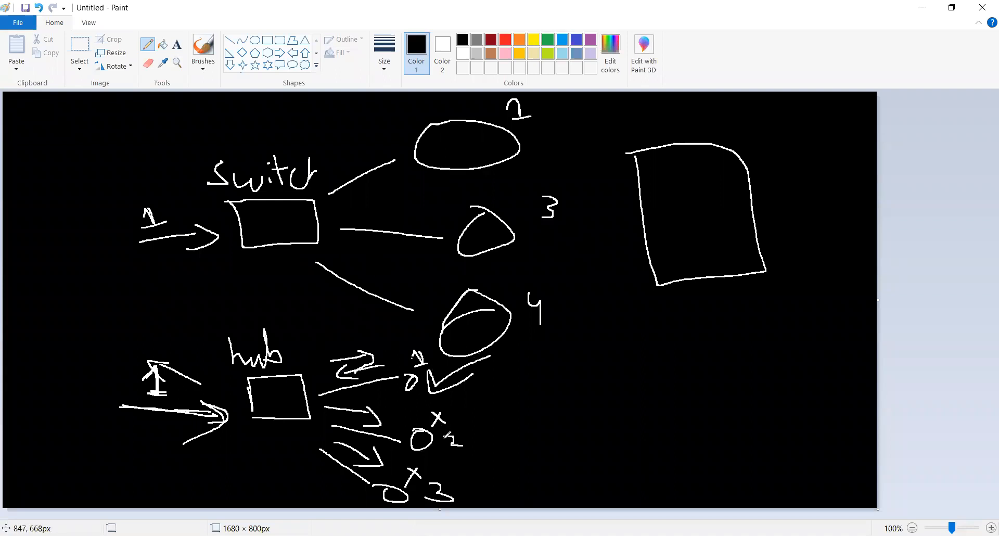
mouse_move(423, 430)
mouse_down()
mouse_move(414, 430)
mouse_move(414, 449)
mouse_move(430, 433)
mouse_move(409, 439)
mouse_move(429, 444)
mouse_move(414, 425)
mouse_move(432, 444)
mouse_up()
drag(328, 407, 377, 409)
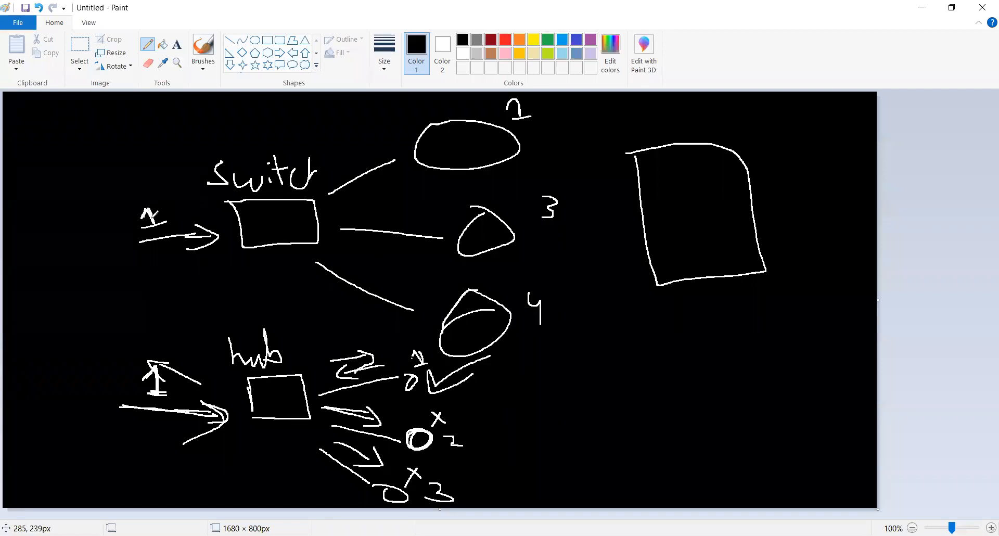
Write "1" on the switch's upper line, renumber its lower circles 2 and 3, and mark the middle and lower lines with a check and a cross.
drag(351, 155, 359, 157)
drag(551, 207, 562, 219)
mouse_move(519, 294)
mouse_down()
mouse_move(545, 312)
mouse_move(512, 325)
mouse_up()
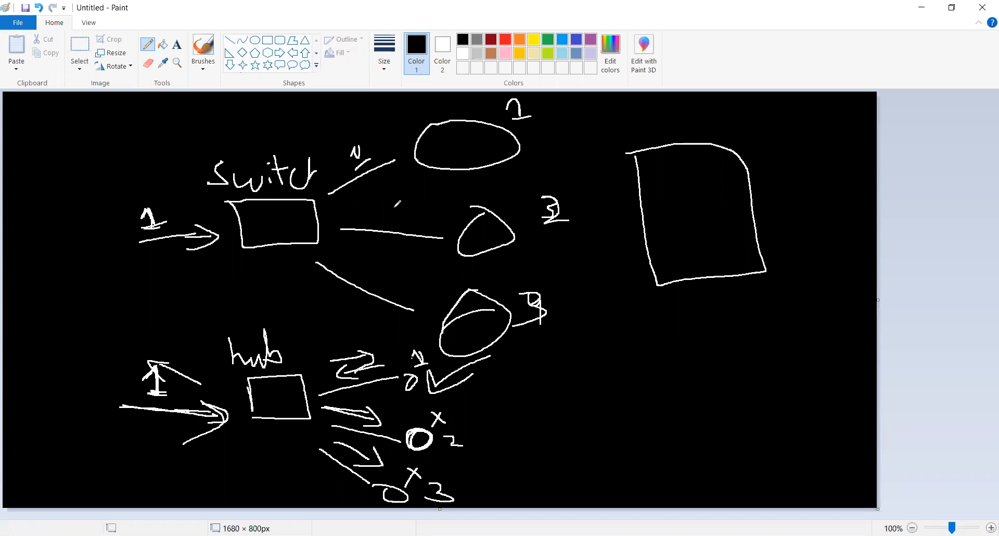
drag(386, 206, 419, 207)
mouse_move(409, 259)
mouse_down()
mouse_move(417, 272)
mouse_move(419, 259)
mouse_up()
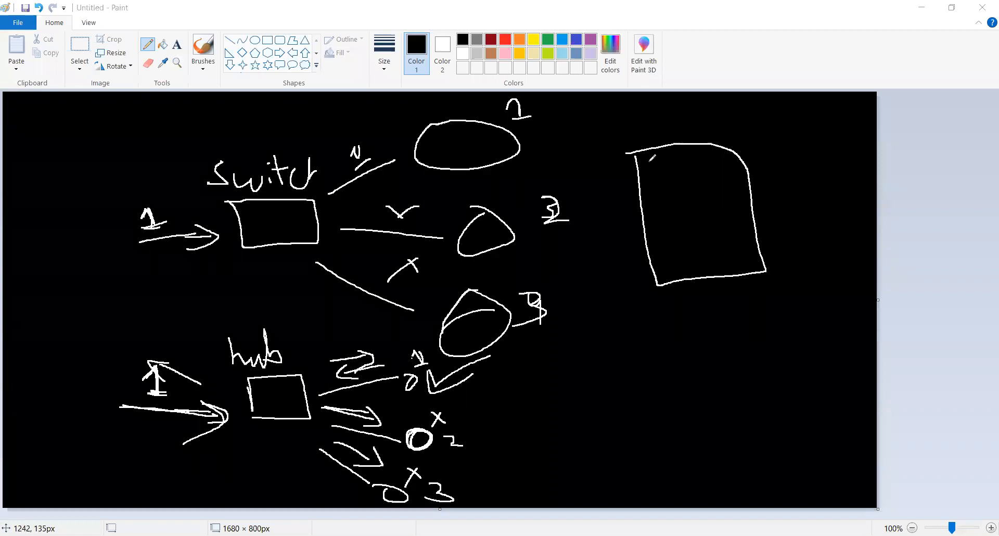
Fill the canvas background with white to wipe out the sketch.
click(163, 44)
right_click(166, 183)
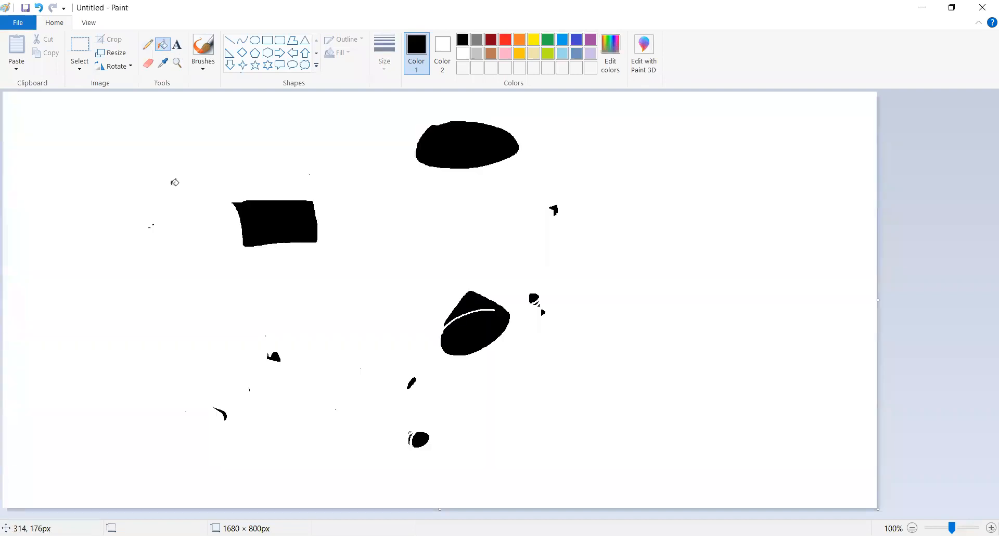
Switch to the ParrotOS virtual machine in VMware, narrow its library pane, and look through the Sniffing & Spoofing pentesting tools.
click(397, 168)
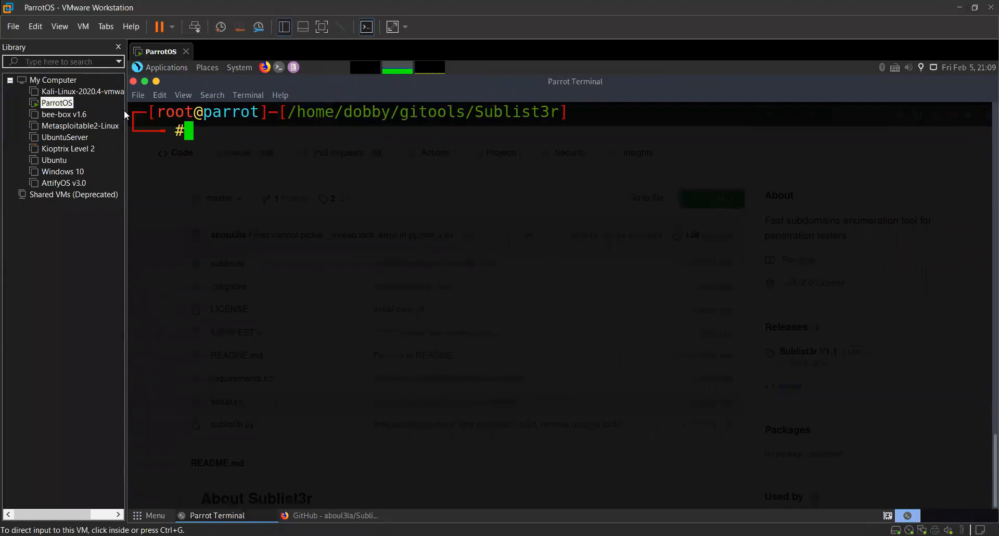
drag(125, 113, 103, 110)
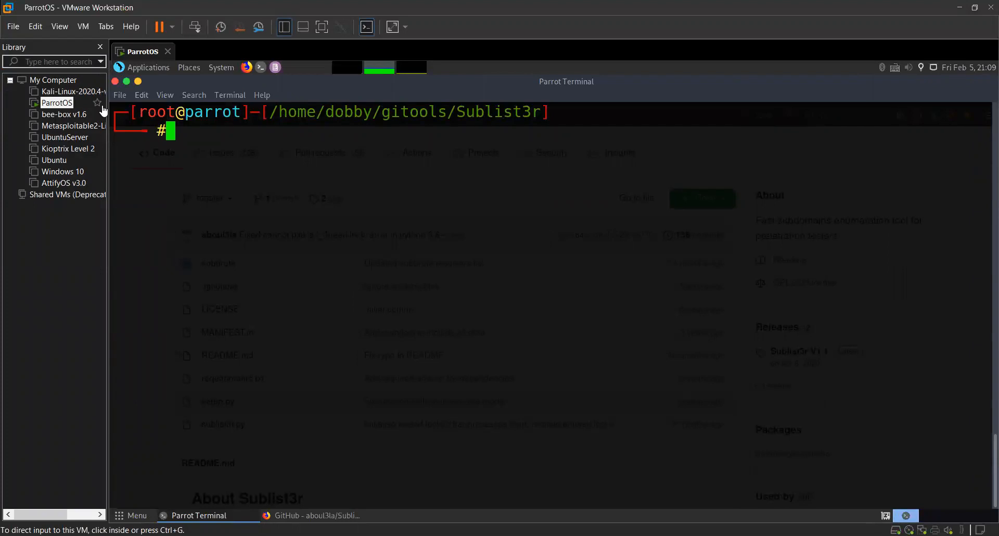
click(120, 99)
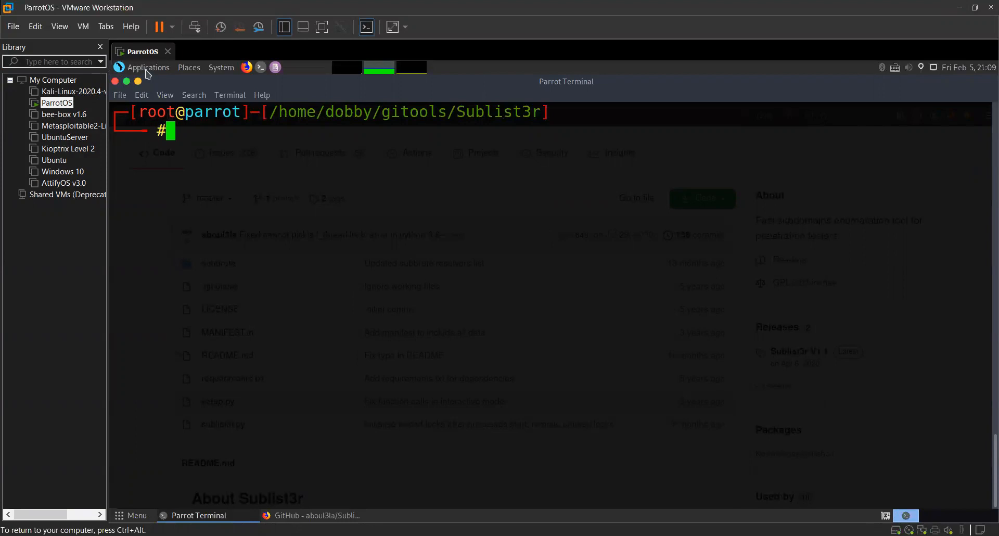
click(148, 71)
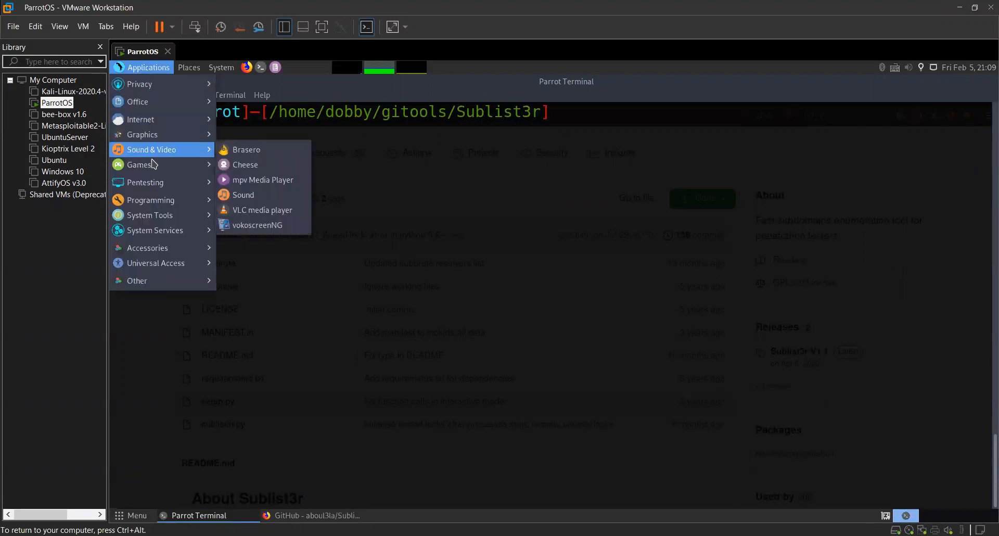
mouse_move(153, 185)
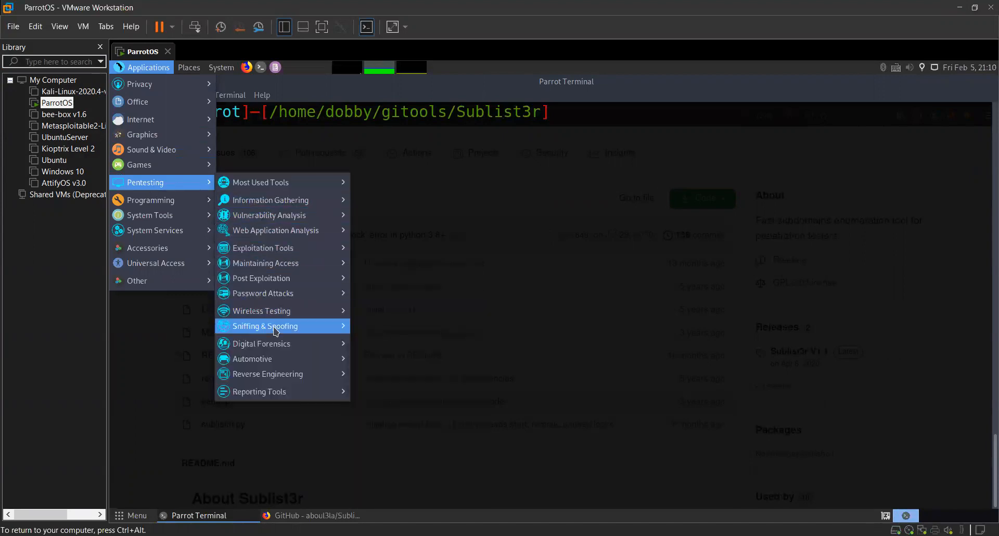
mouse_move(275, 328)
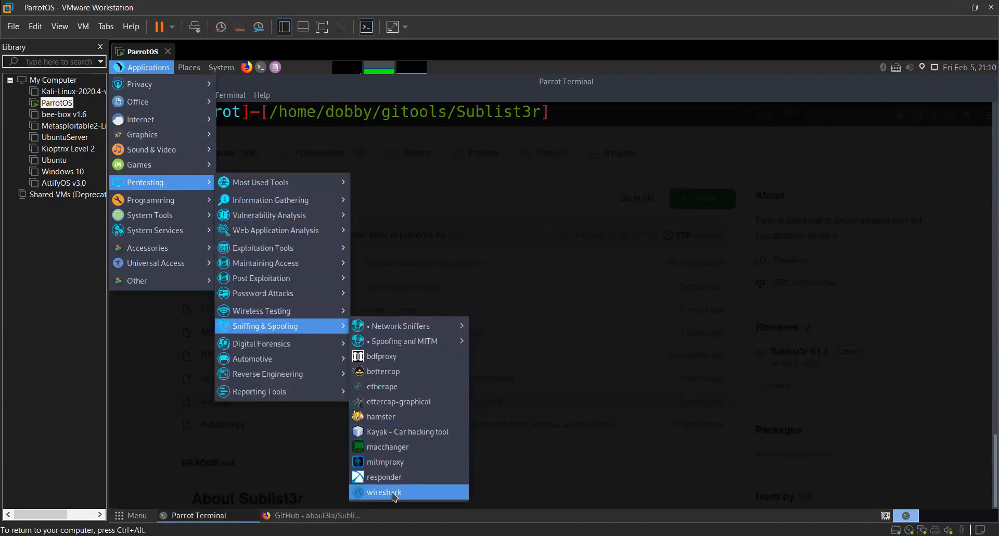
click(560, 212)
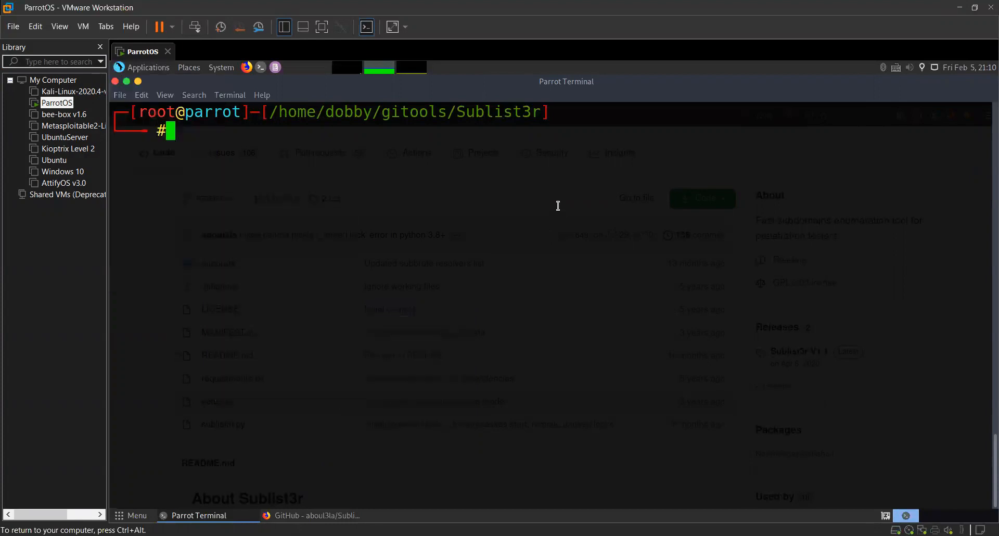
Close the root terminal and the Firefox window showing the Sublist3r repository.
click(115, 81)
click(614, 341)
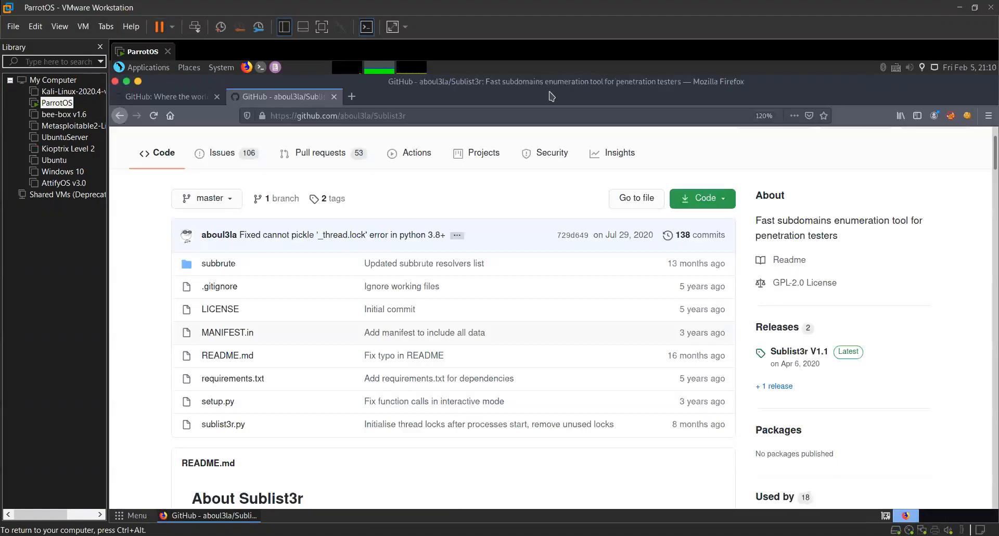
double_click(256, 85)
click(267, 98)
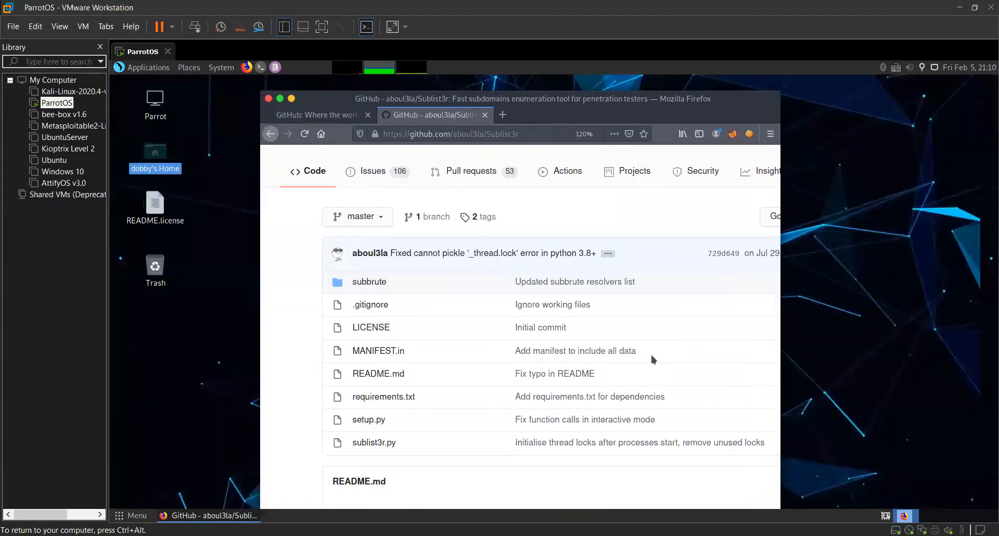
click(628, 331)
Open a terminal, run "sudo wireshark" and enter the account password to launch Wireshark as superuser.
click(260, 68)
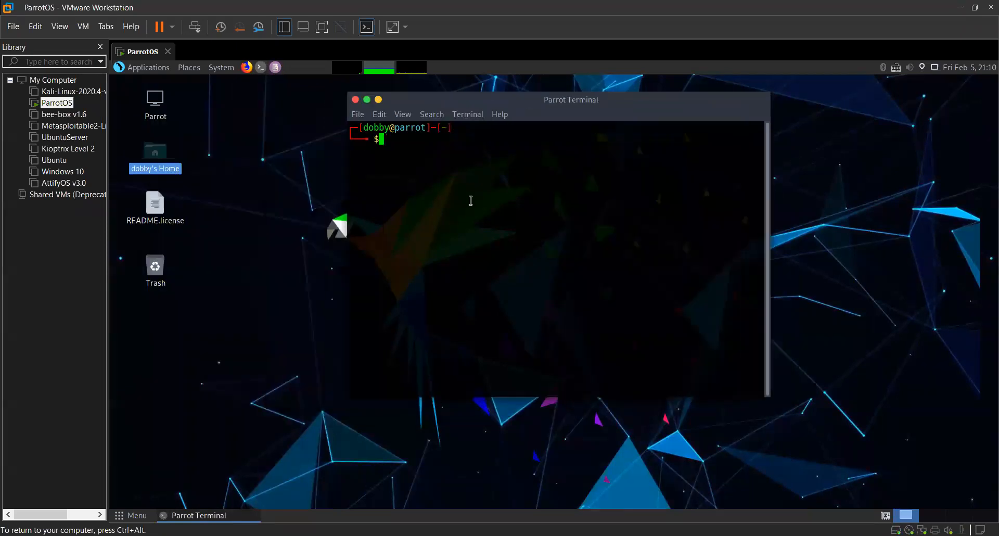
text(sudo )
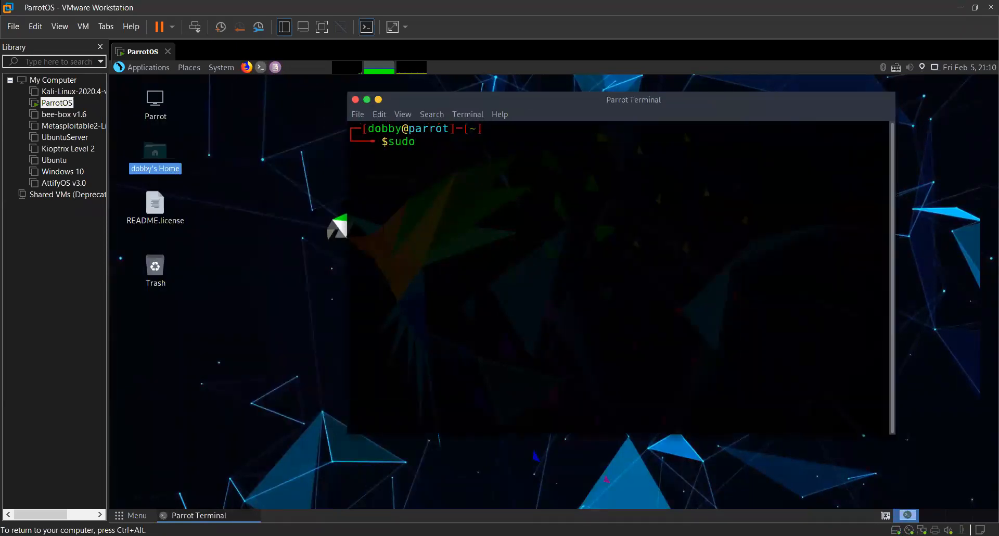
text(wireshark)
key(Return)
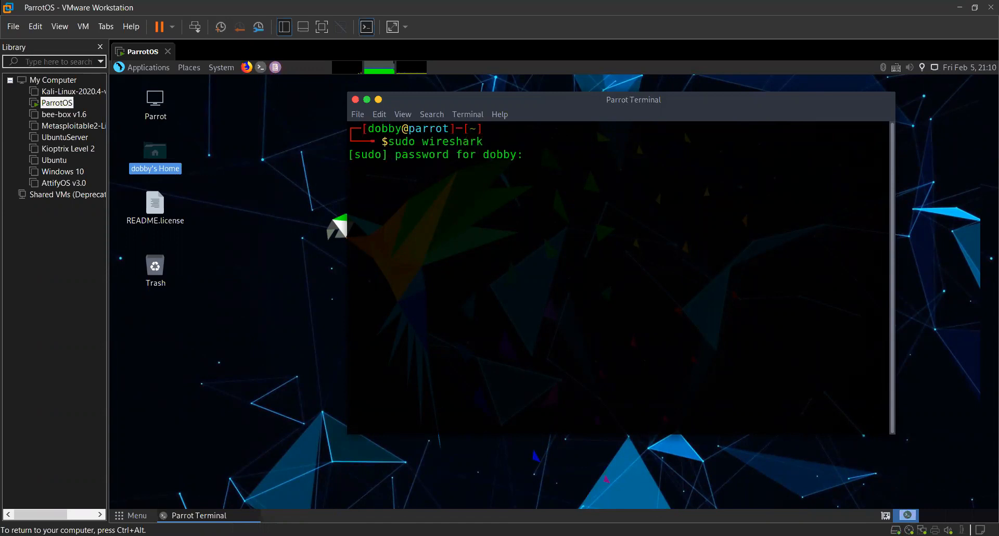
key(Return)
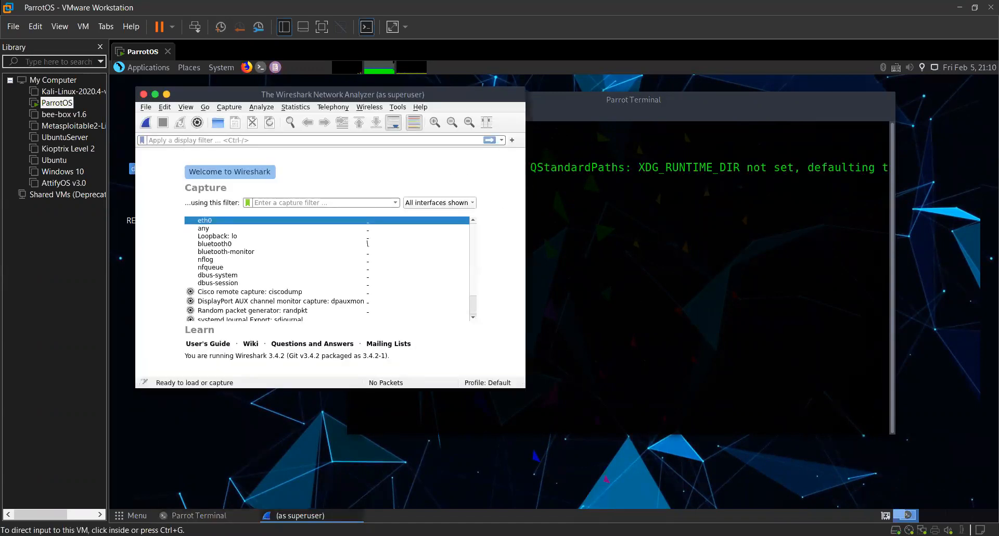
Move and enlarge the Wireshark window, and start a live capture on the eth0 interface.
drag(322, 101, 466, 107)
drag(666, 392, 798, 435)
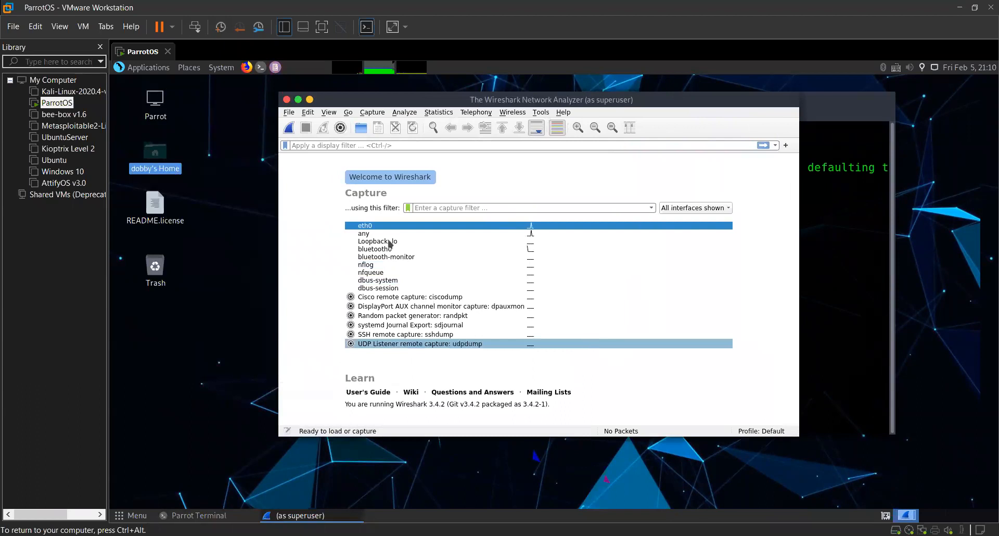
click(440, 229)
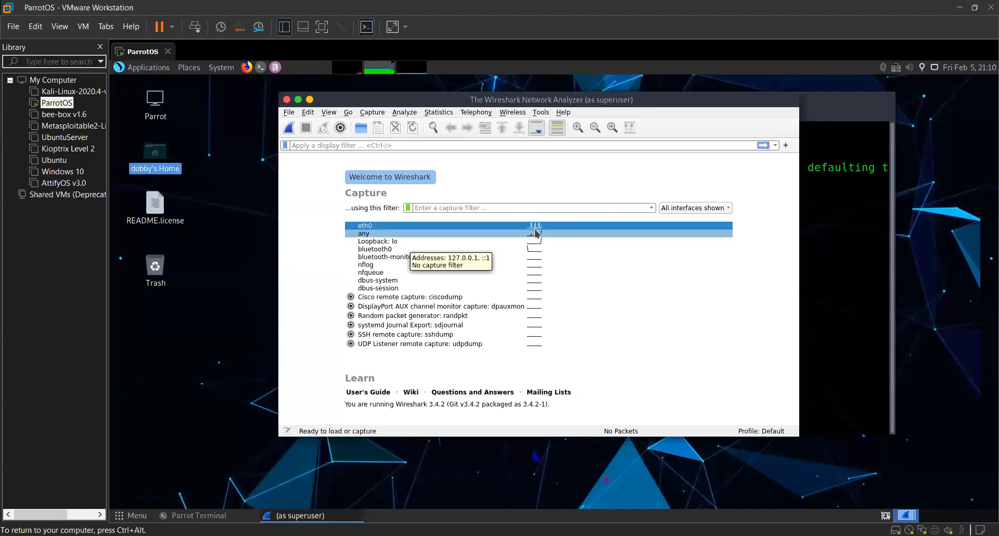
double_click(374, 228)
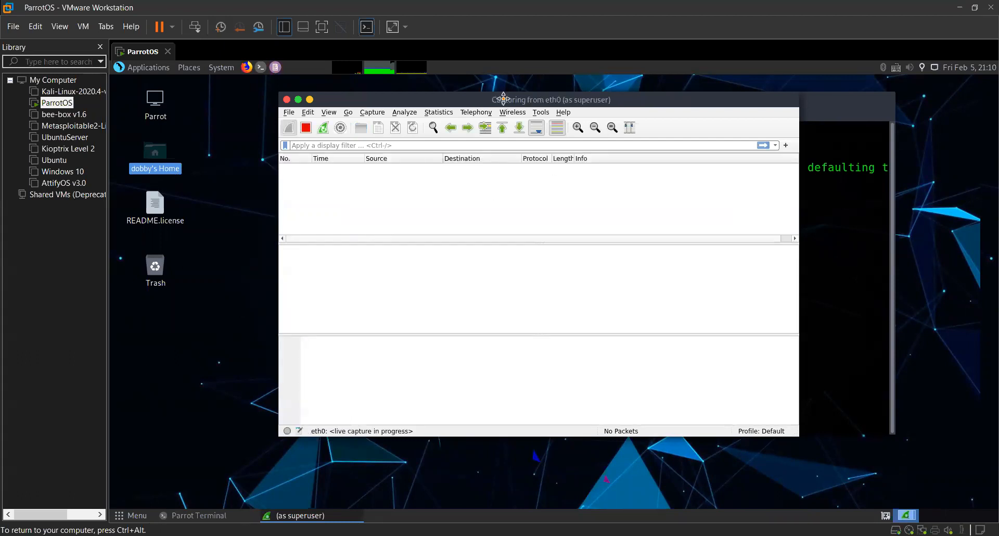
Run ifconfig in a second terminal and highlight the eth0 interface's IPv4 address.
click(762, 213)
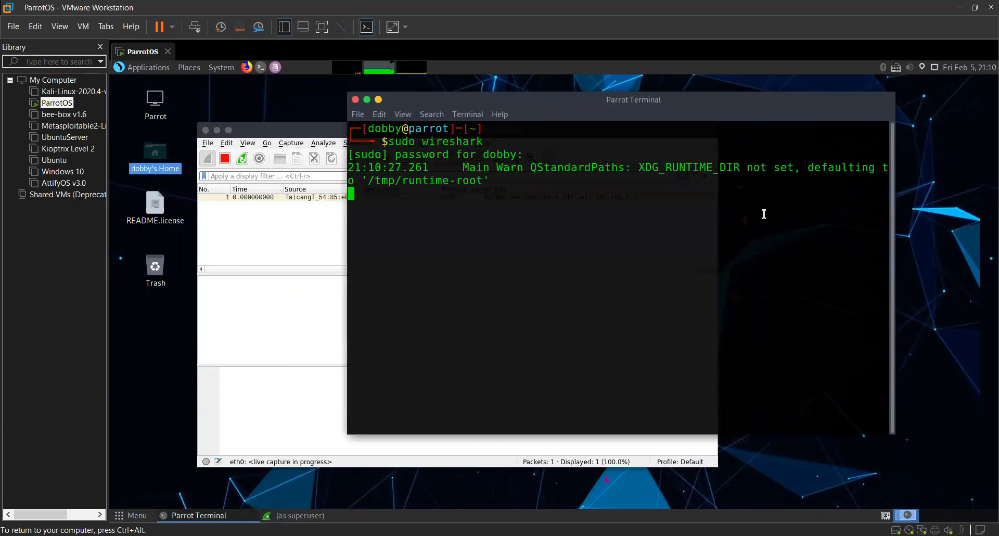
click(260, 67)
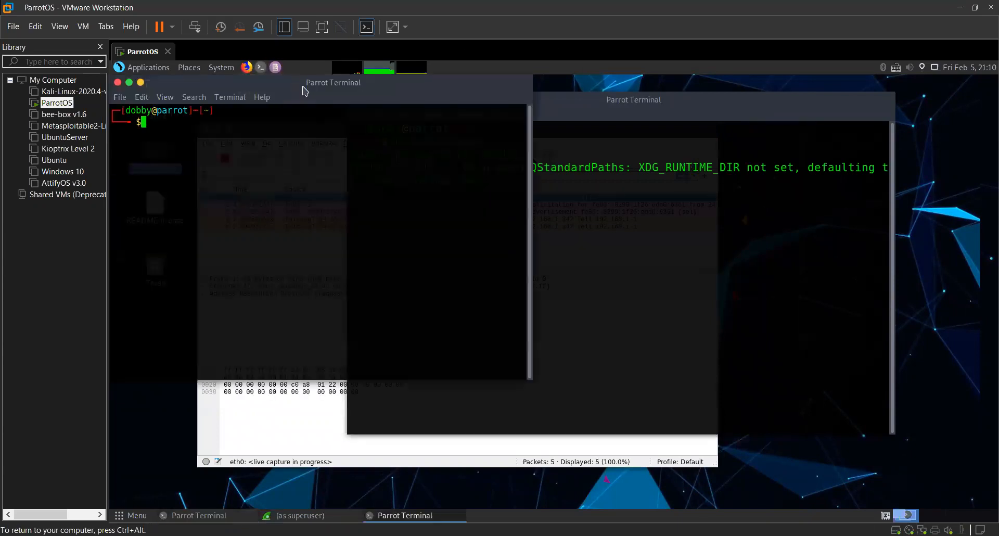
text(ifconfig)
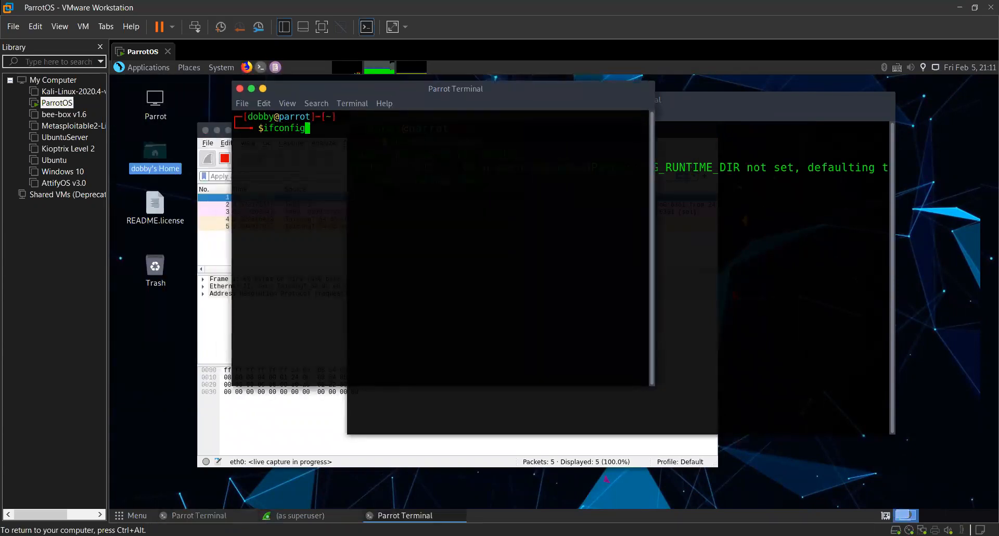
key(Return)
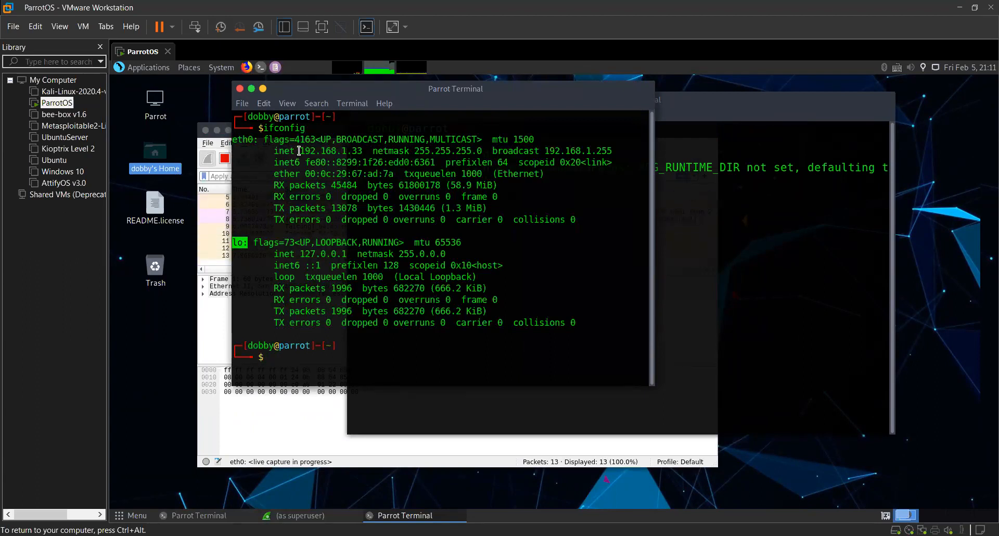
drag(300, 151, 359, 153)
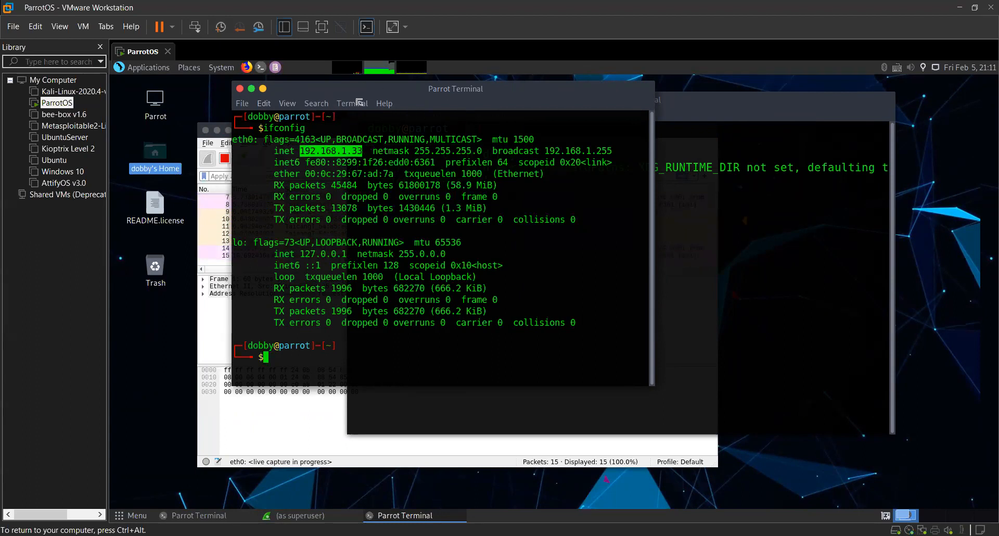
Close the running Wireshark capture and both terminal windows.
drag(317, 95, 427, 109)
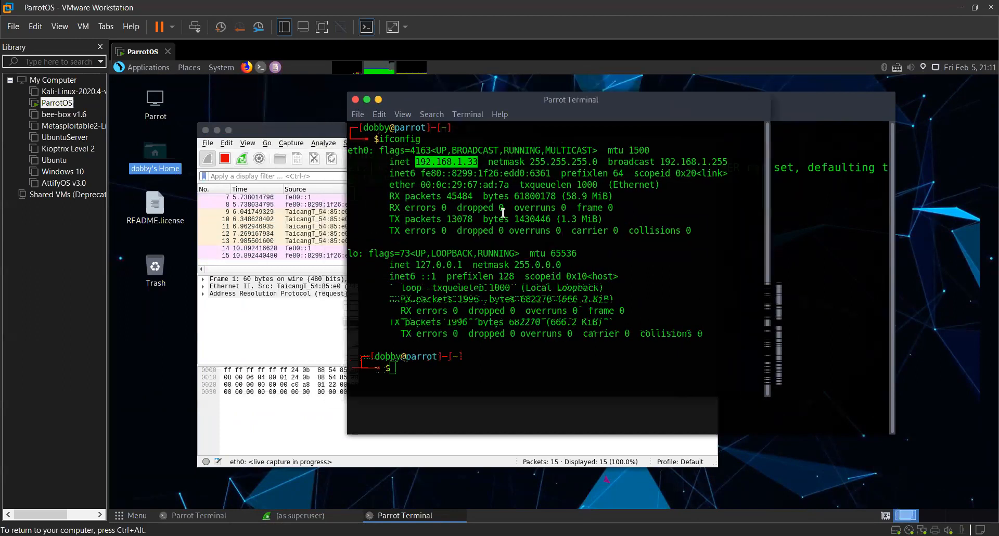
key(Return)
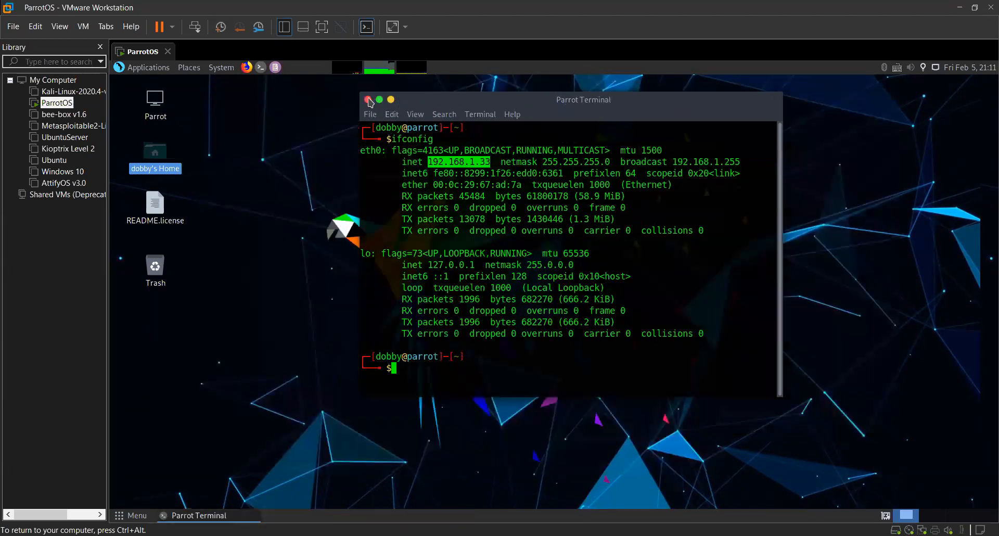
key(ctrl+d)
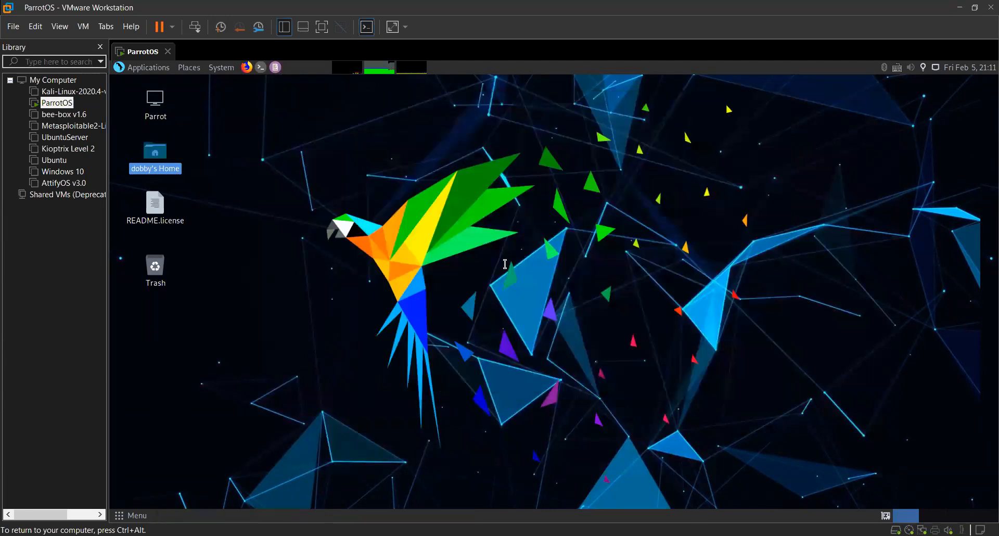
Run "sudo wireshark" from a fresh terminal, supplying the account password, and start capturing on eth0.
click(260, 68)
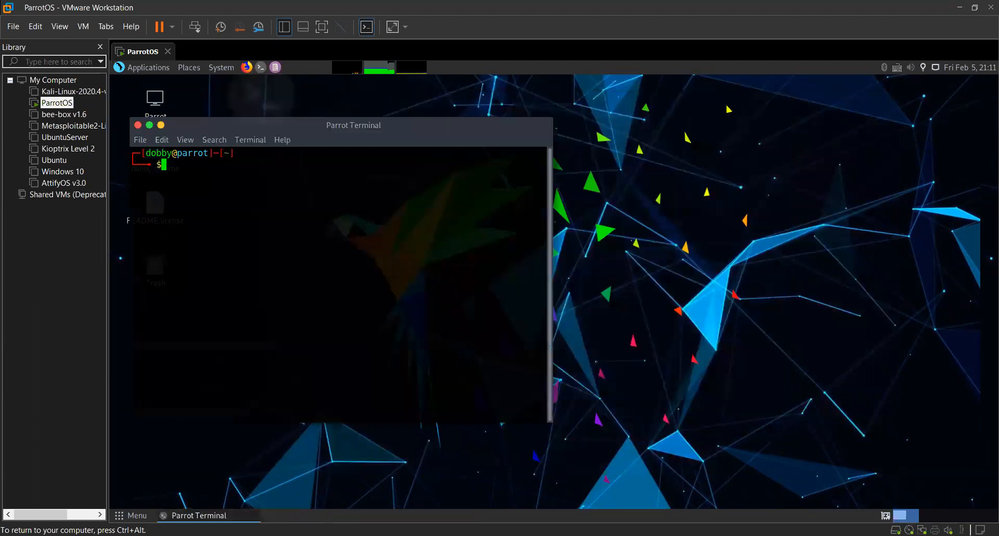
text(sudo wiresharm)
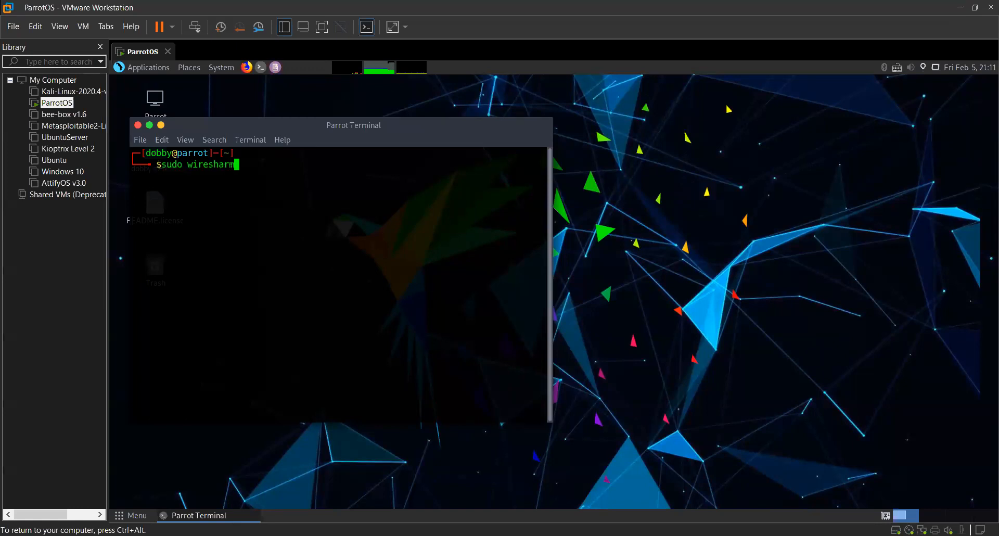
key(BackSpace)
text(k)
key(Return)
key(Return)
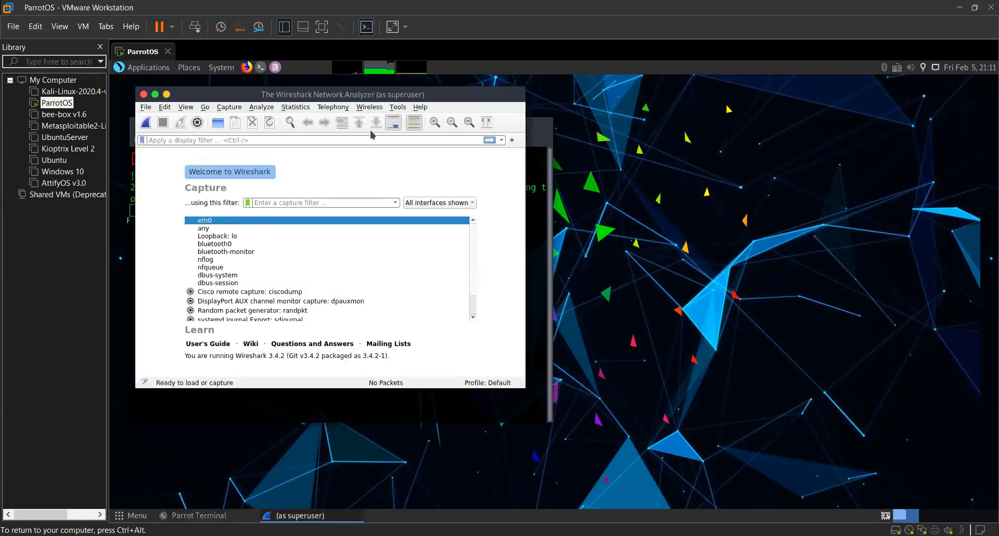
key(Return)
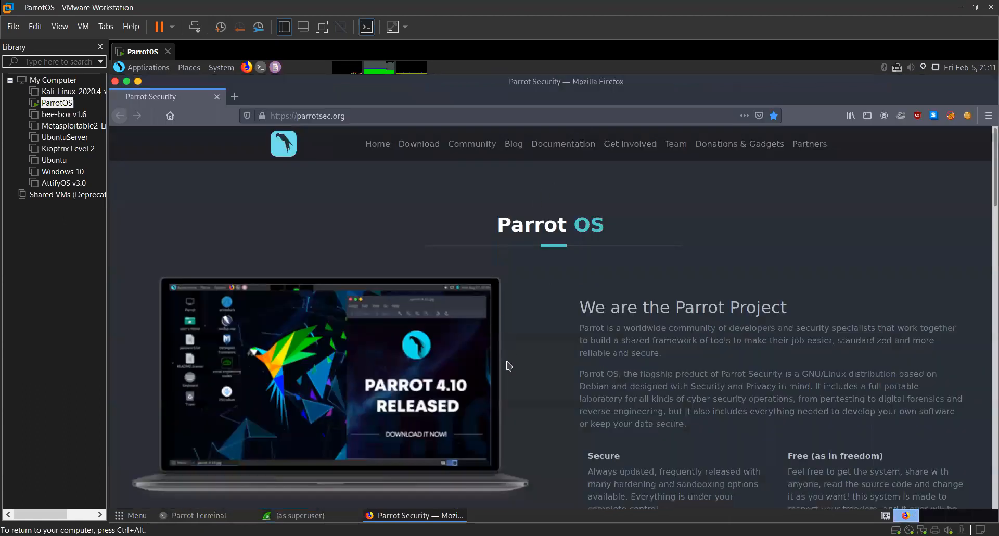
click(321, 115)
text(www.google.com)
key(Return)
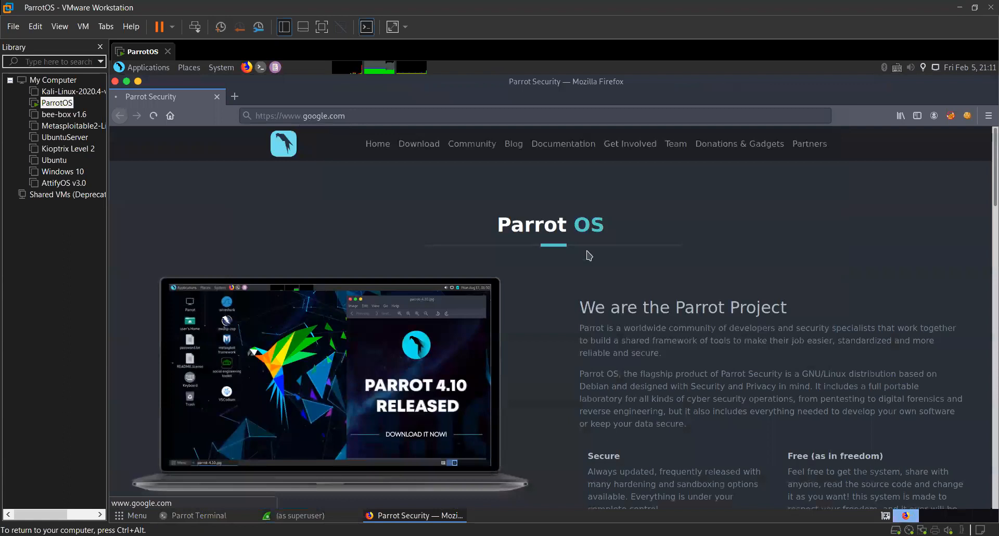
key(alt+Tab)
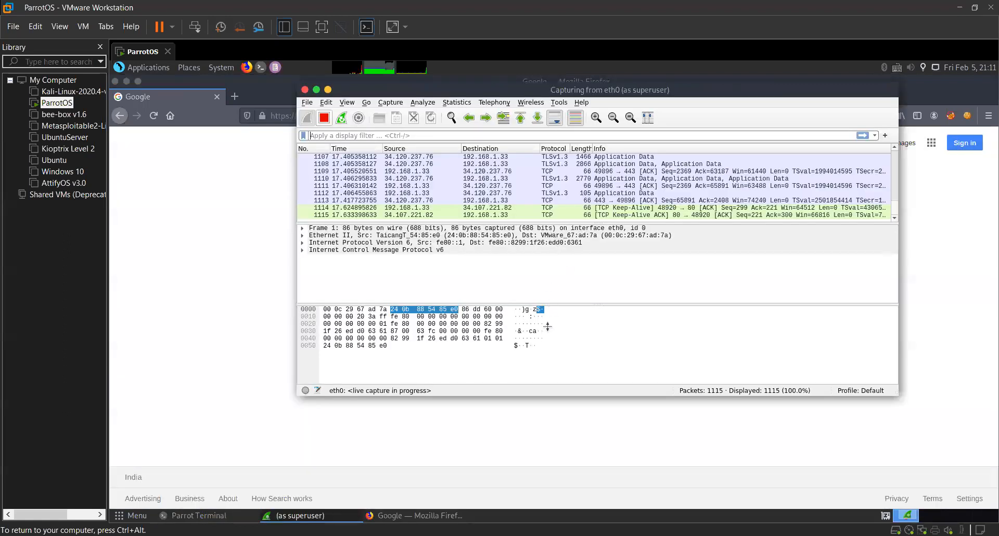
key(ctrl+e)
scroll(494, 213, up, 6)
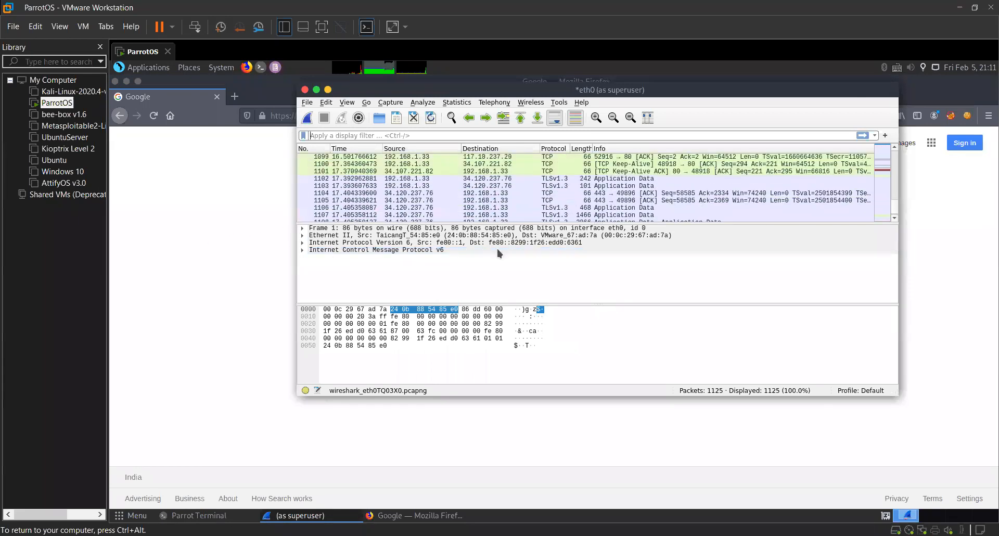
Enlarge the packet details pane and widen and heighten the Wireshark window to show more packets.
drag(599, 304, 599, 324)
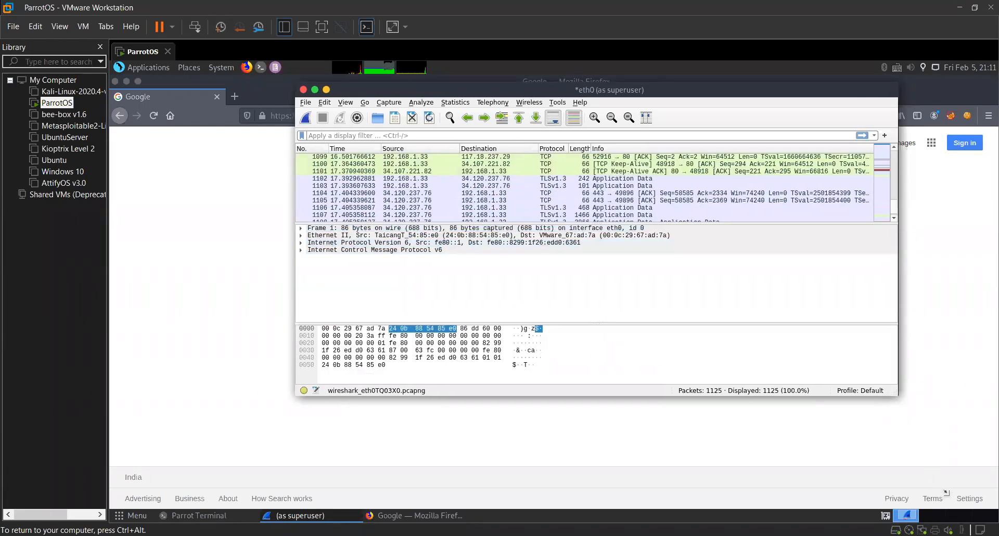
drag(296, 234, 203, 234)
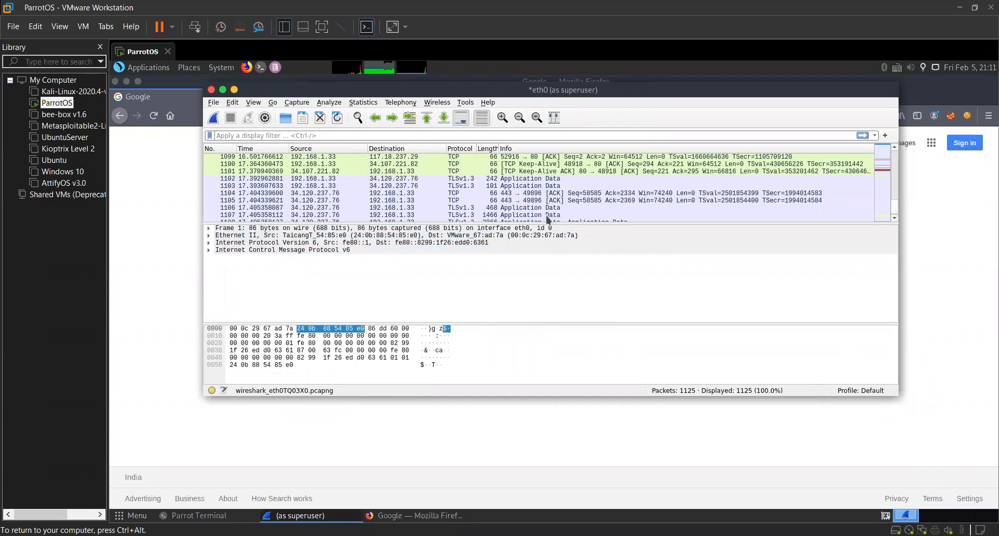
drag(899, 396, 925, 486)
drag(926, 236, 954, 237)
scroll(867, 158, up, 7)
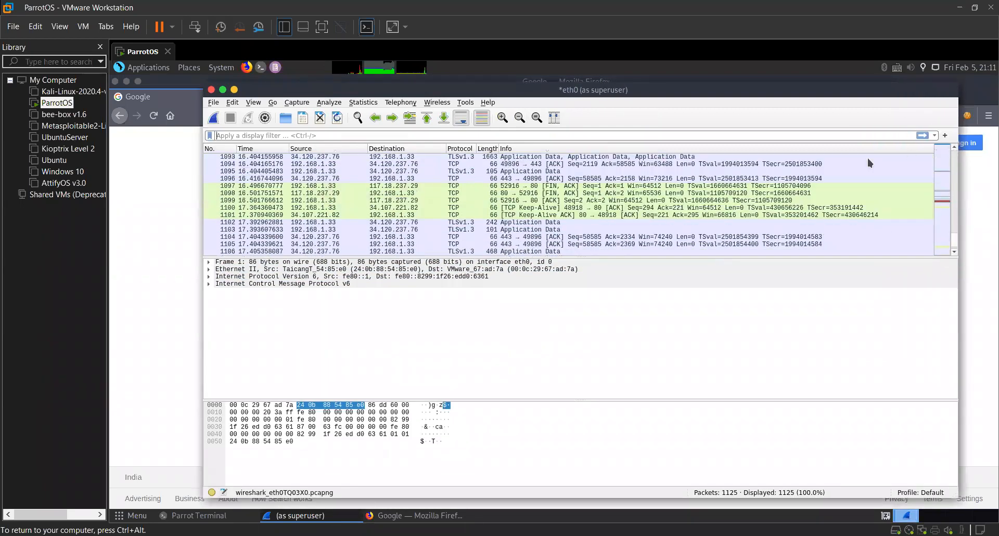
Find TCP SYN packet 11 near the start of the capture and open it in its own window.
click(487, 215)
scroll(485, 211, up, 1)
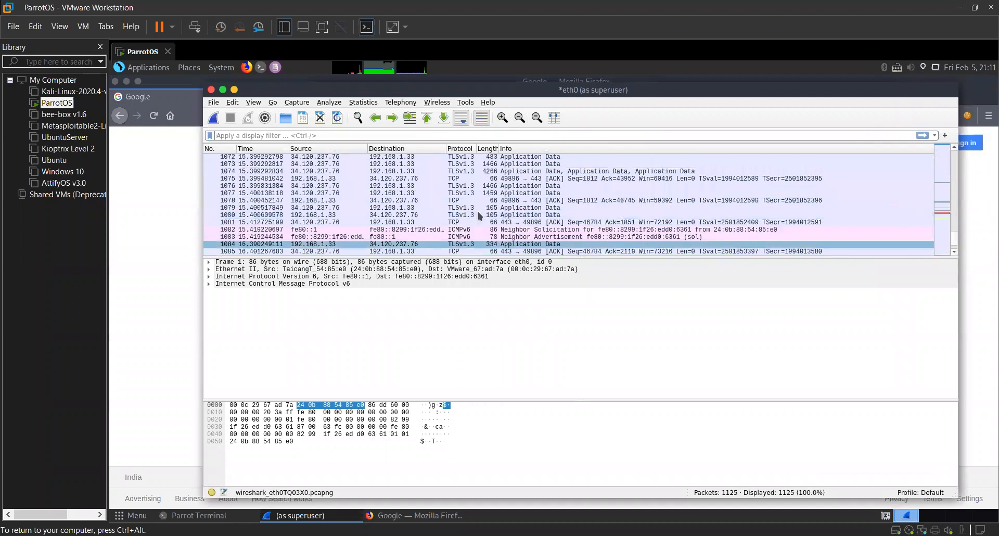
scroll(476, 211, up, 3)
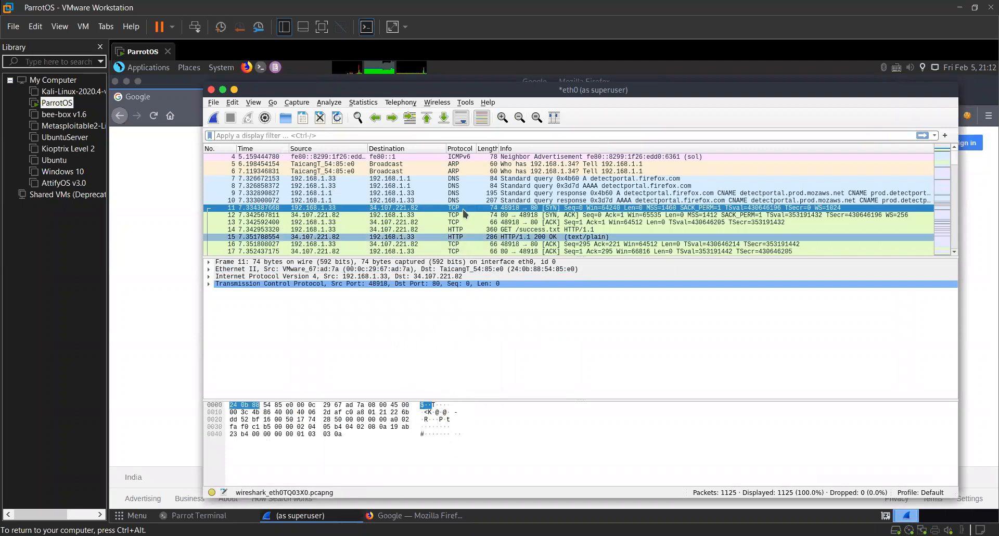
click(480, 336)
double_click(478, 264)
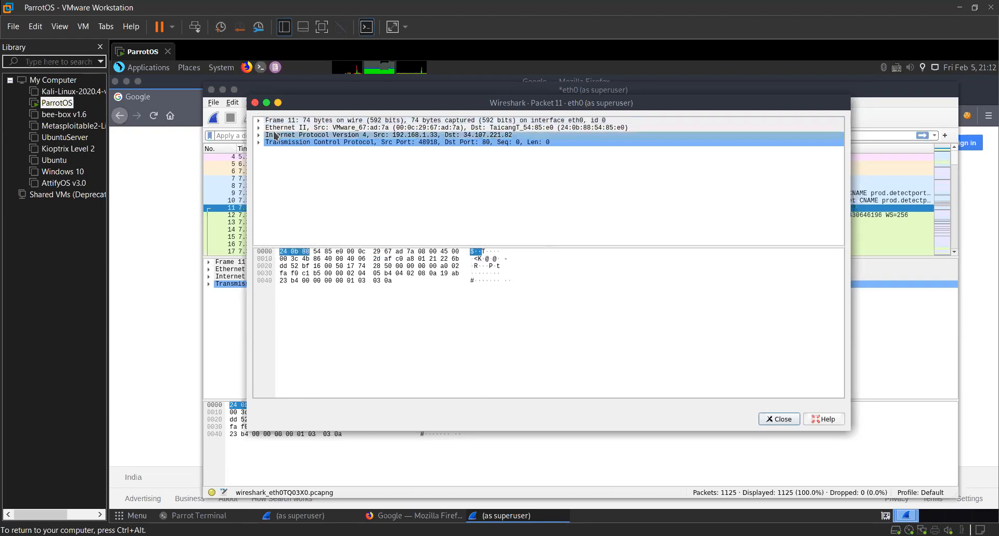
Examine the Frame and Ethernet II layers of packet 11, including its MAC addresses, and close the packet window.
click(263, 120)
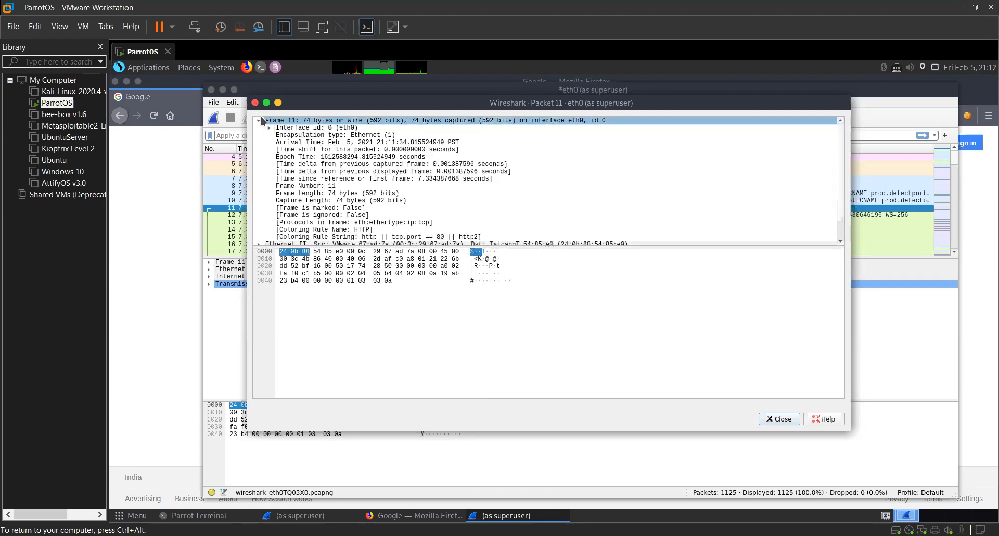
click(262, 121)
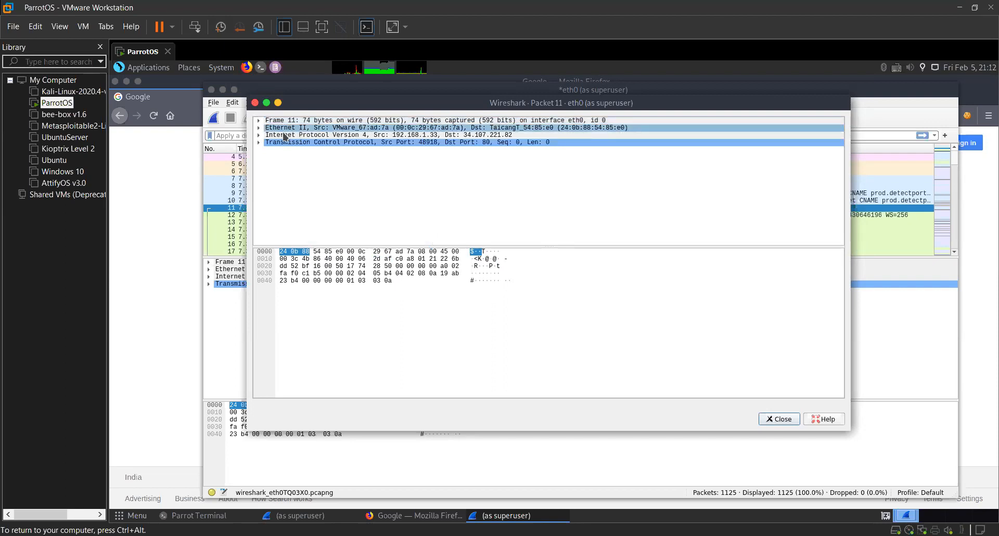
click(262, 121)
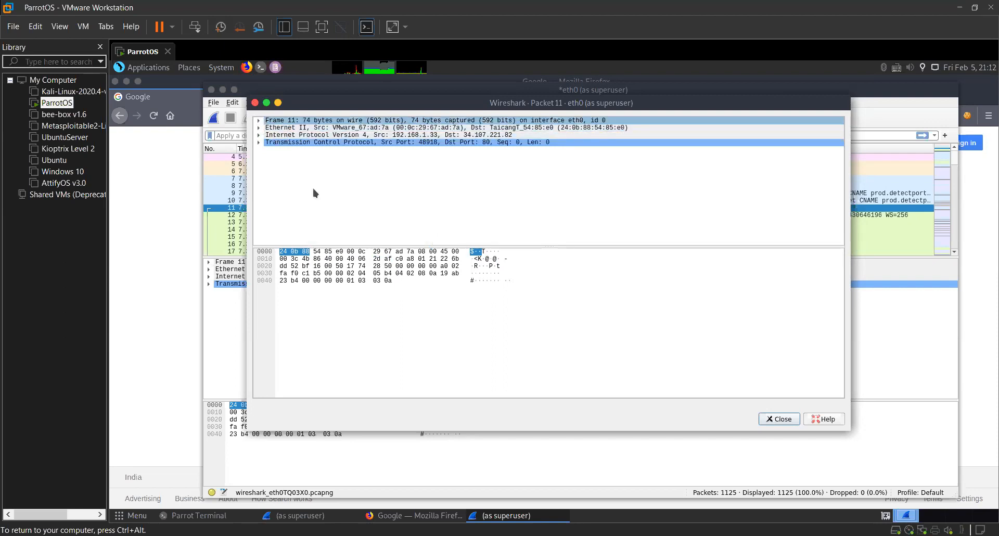
key(Right)
key(Down)
key(Down)
key(Down)
key(Down)
key(Down)
key(Down)
key(Down)
key(Down)
key(Down)
key(Down)
key(Down)
key(Down)
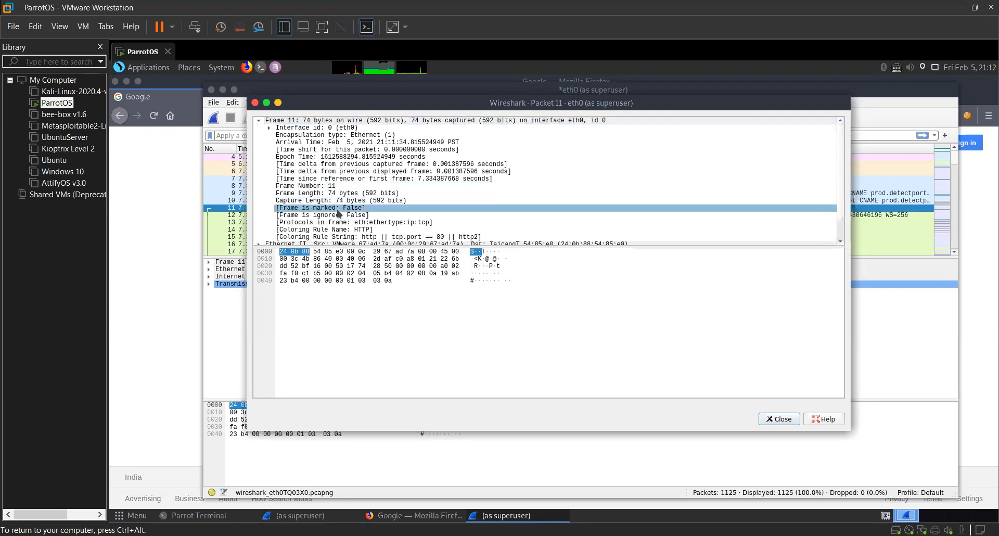
key(Down)
key(Up)
key(Up)
key(Up)
key(Up)
key(Up)
key(Up)
key(Up)
key(Up)
key(Up)
key(Up)
key(Up)
key(Down)
key(Down)
key(Down)
key(Down)
key(Down)
key(Down)
key(Down)
key(Down)
key(Down)
scroll(262, 126, down, 1)
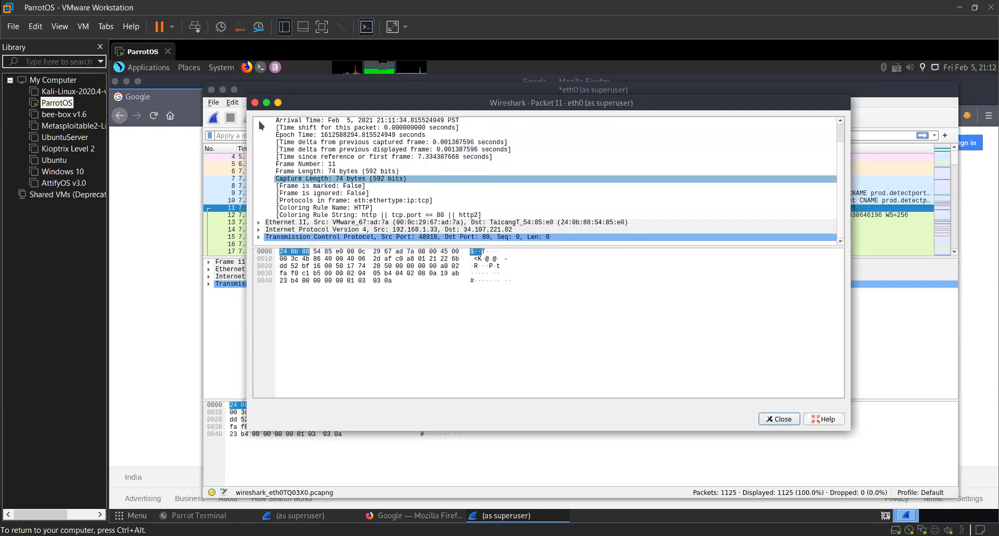
scroll(288, 154, up, 1)
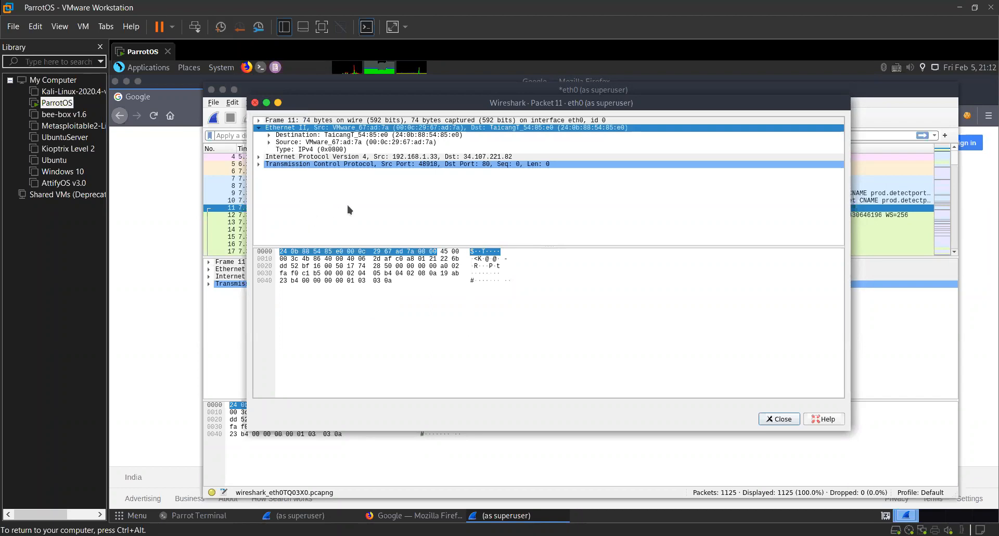
key(Escape)
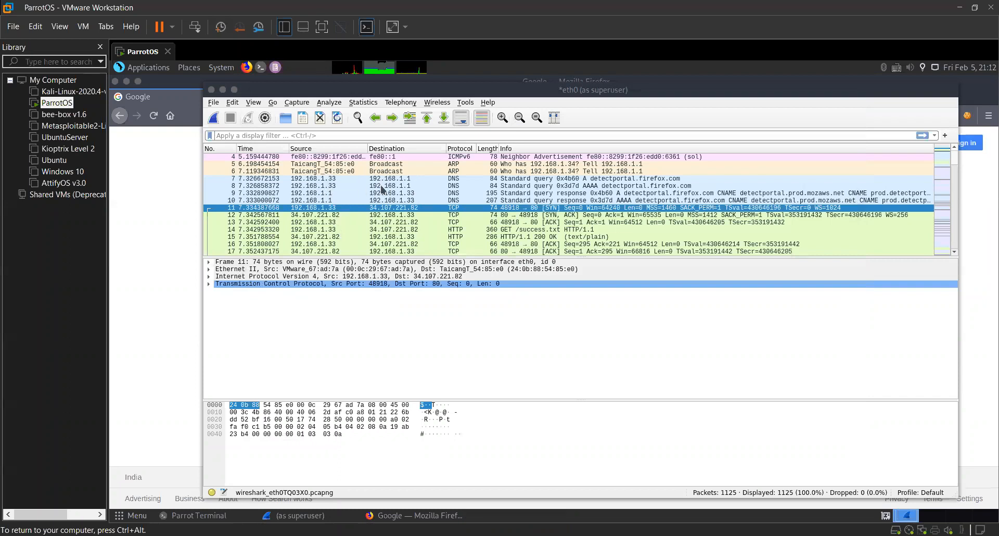
Start a fresh eth0 capture, reload the Google page in Firefox, and stop the capture in Wireshark.
scroll(383, 190, down, 4)
scroll(390, 224, up, 3)
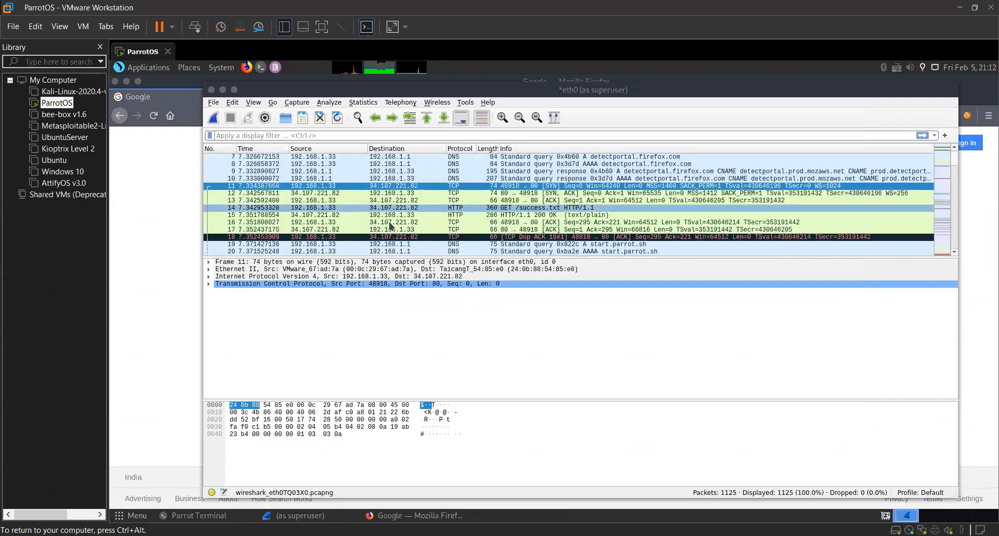
scroll(391, 225, down, 3)
scroll(392, 226, down, 4)
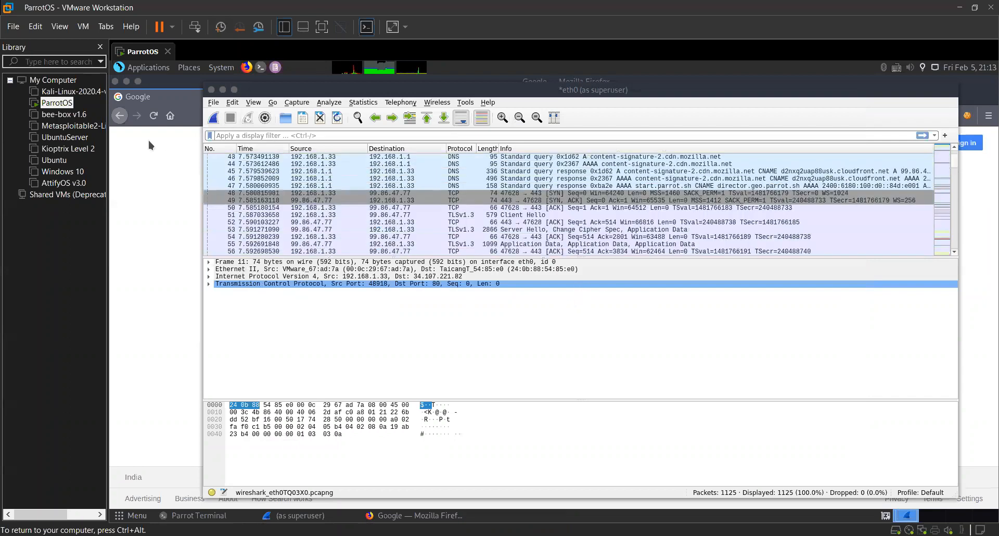
click(414, 515)
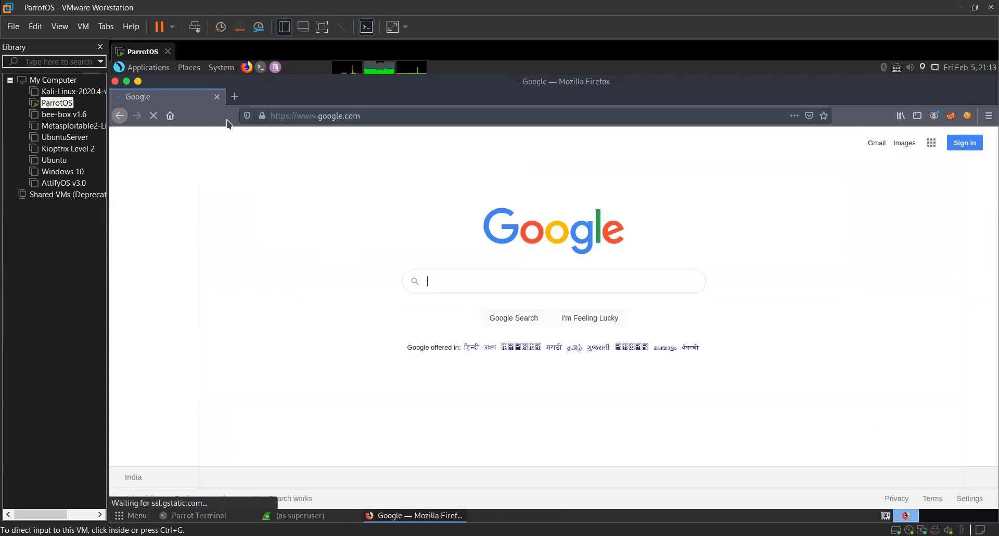
key(alt+Tab)
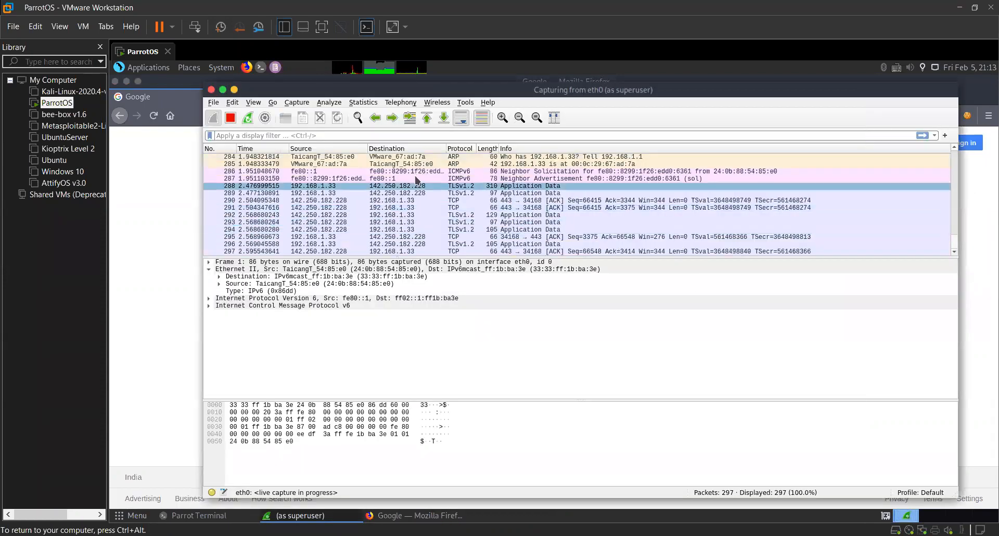
key(ctrl+e)
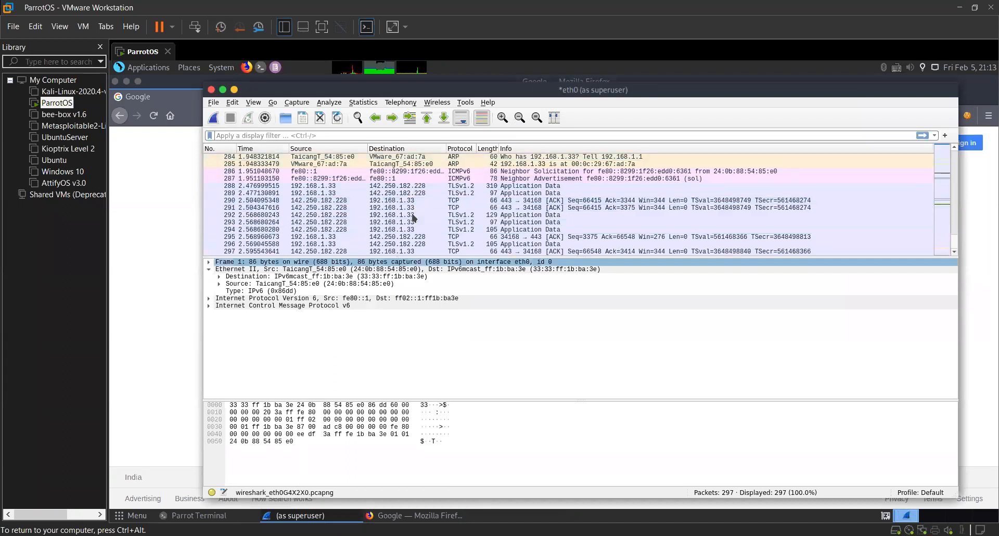
Locate TLSv1.2 packet 2 from 192.168.1.33 to 142.250.182.228, view it in its own window, and close that window.
click(402, 201)
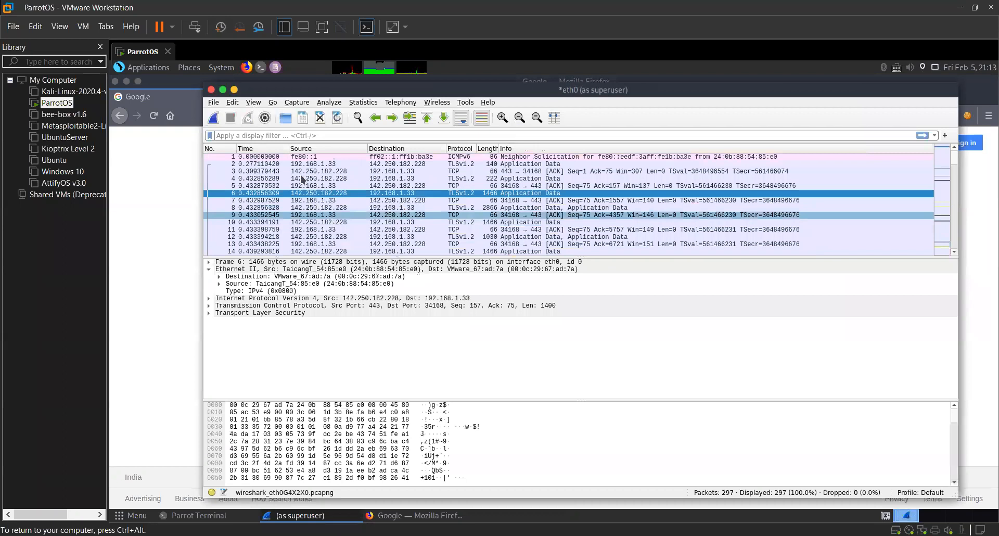
key(Down)
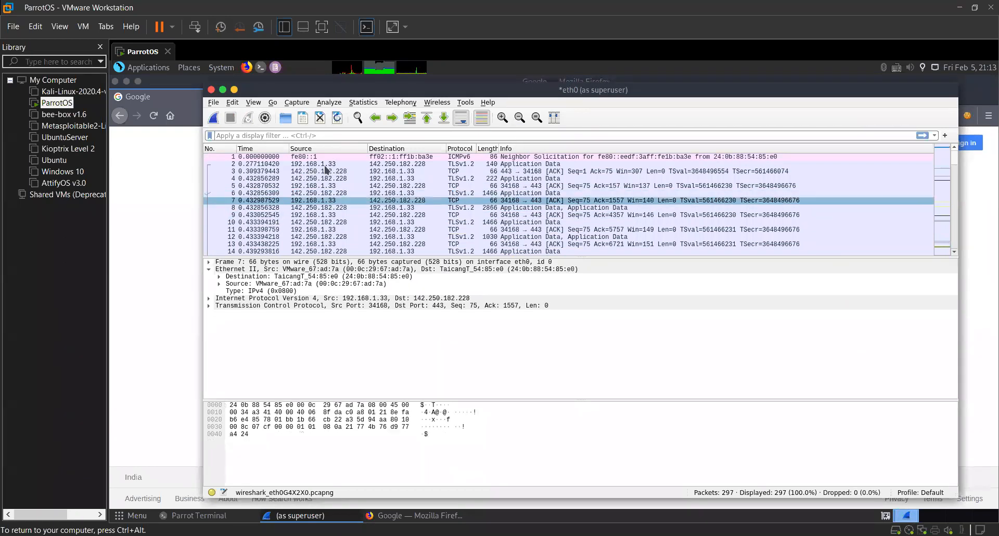
key(Up)
key(Up)
key(Up)
key(Up)
key(Up)
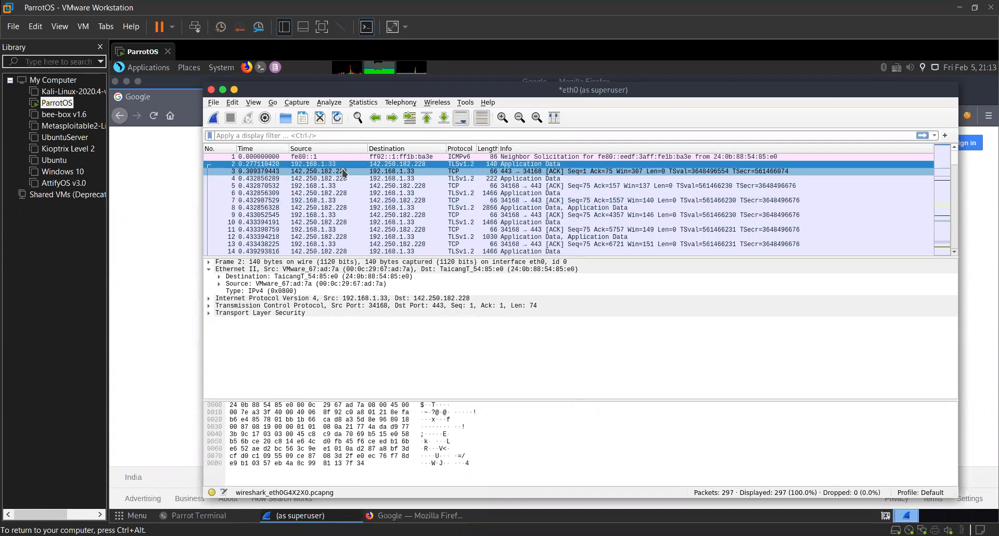
double_click(406, 164)
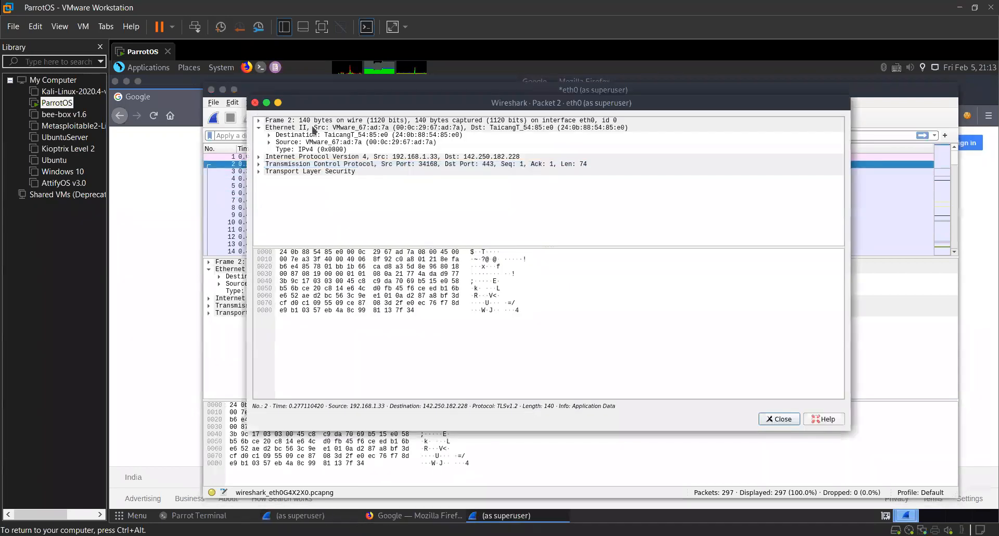
click(255, 102)
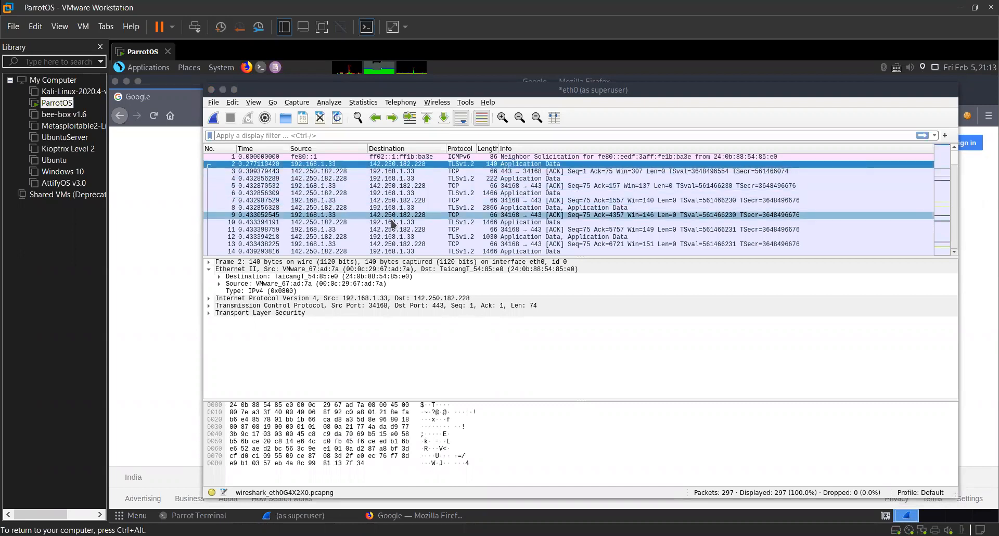
Examine the Internet Protocol Version 4 header fields of packet 2 and collapse that layer.
scroll(393, 224, down, 7)
scroll(514, 243, down, 8)
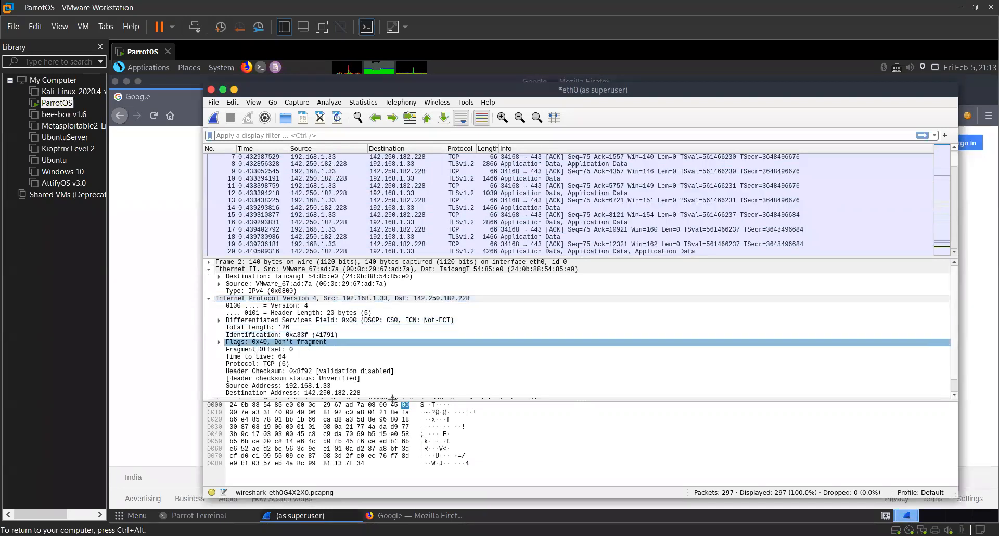
key(Left)
key(Left)
key(Down)
key(Down)
key(Down)
key(Down)
key(Down)
key(Down)
key(Down)
key(Down)
key(Down)
key(Down)
key(Down)
key(Down)
key(Down)
key(Down)
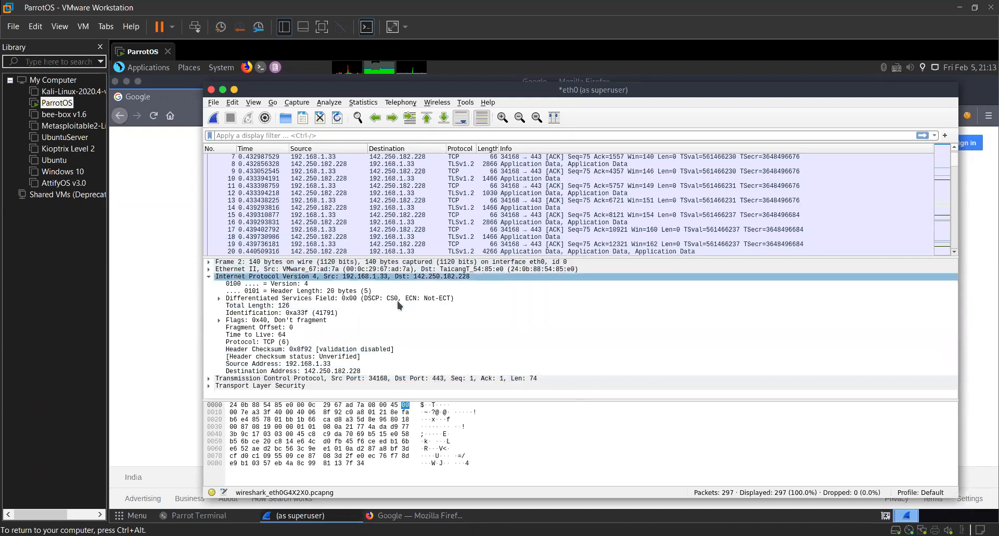
click(209, 276)
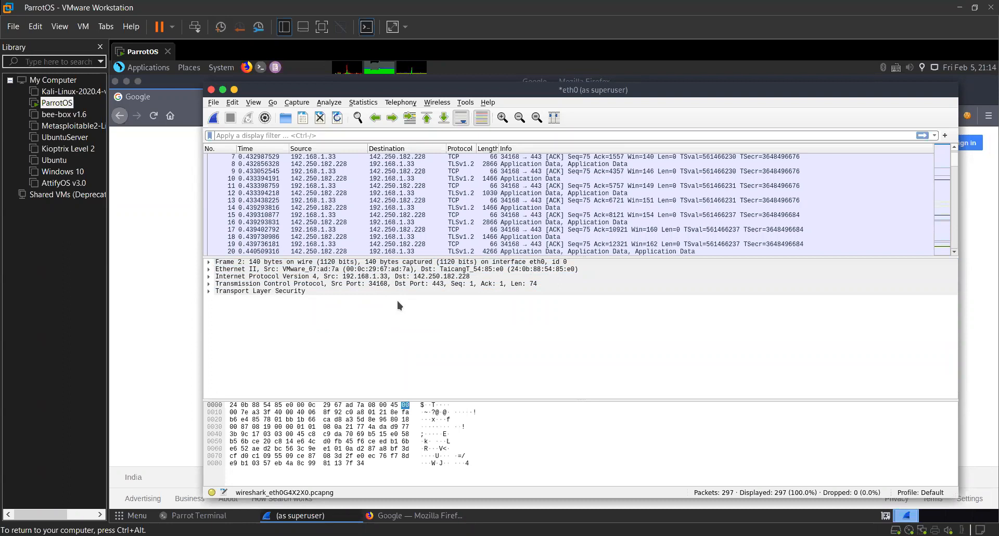
Select TLSv1.2 packet 4, sent from 142.250.182.228 to 192.168.1.33, to view its layers and bytes.
scroll(320, 229, up, 2)
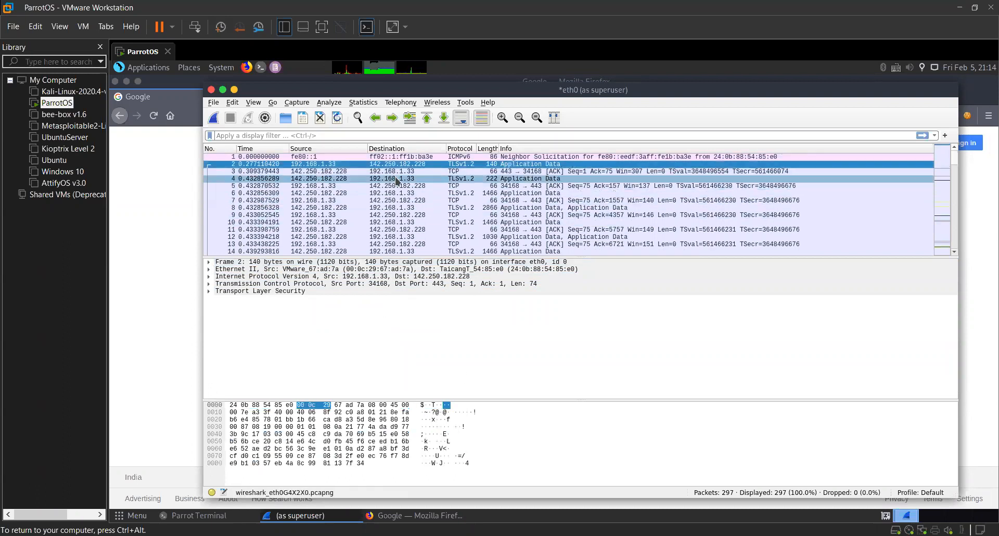
key(Down)
key(Down)
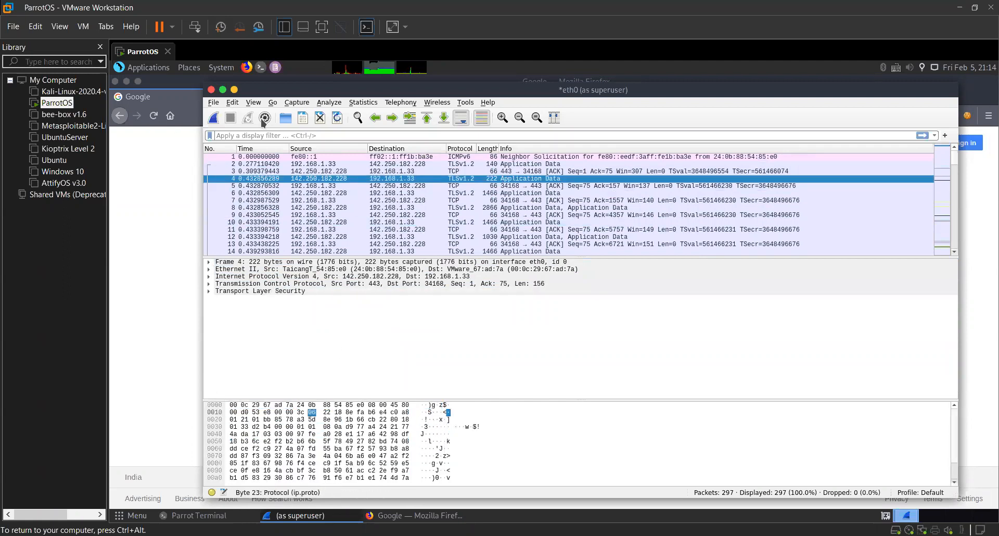
Switch to Firefox and highlight the https prefix in the Google page's address.
key(alt+Tab)
drag(289, 117, 257, 115)
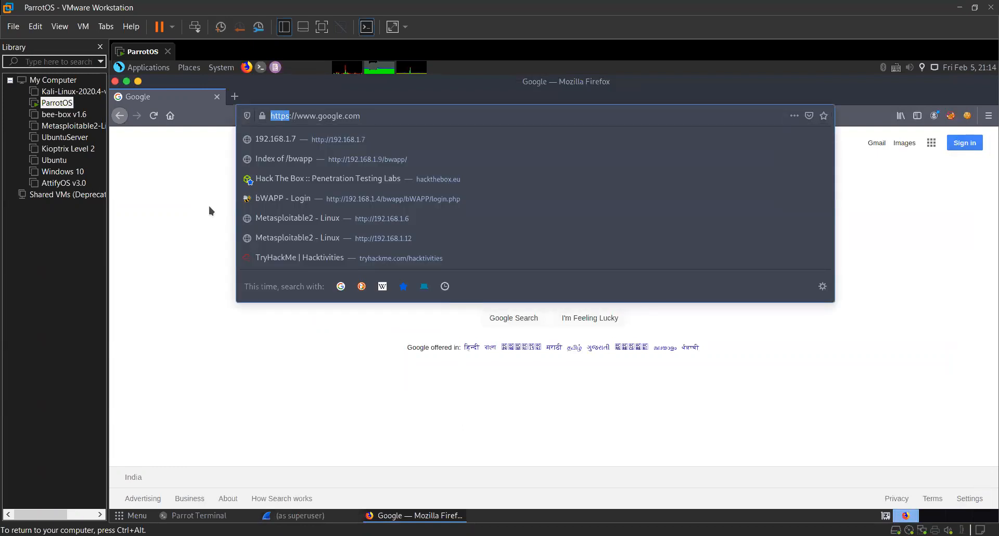
click(198, 186)
Search Google for "testphp" in Firefox and return to the Wireshark window.
click(355, 115)
text(test)
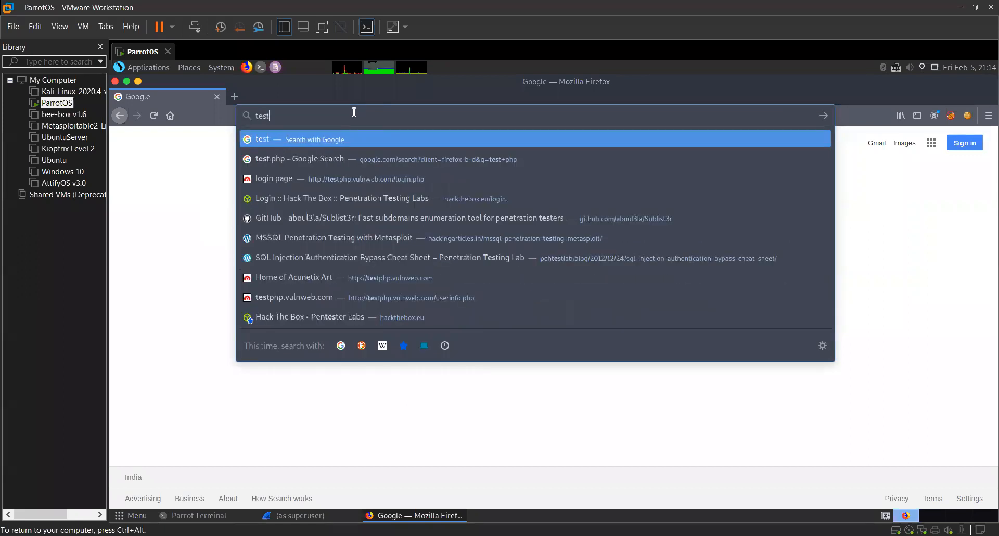
text(php)
key(Return)
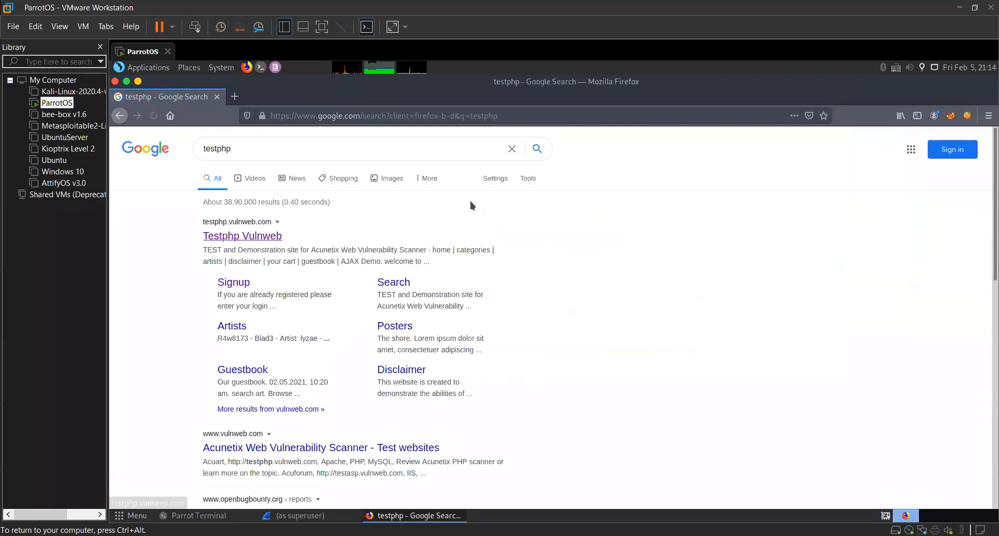
key(alt+Tab)
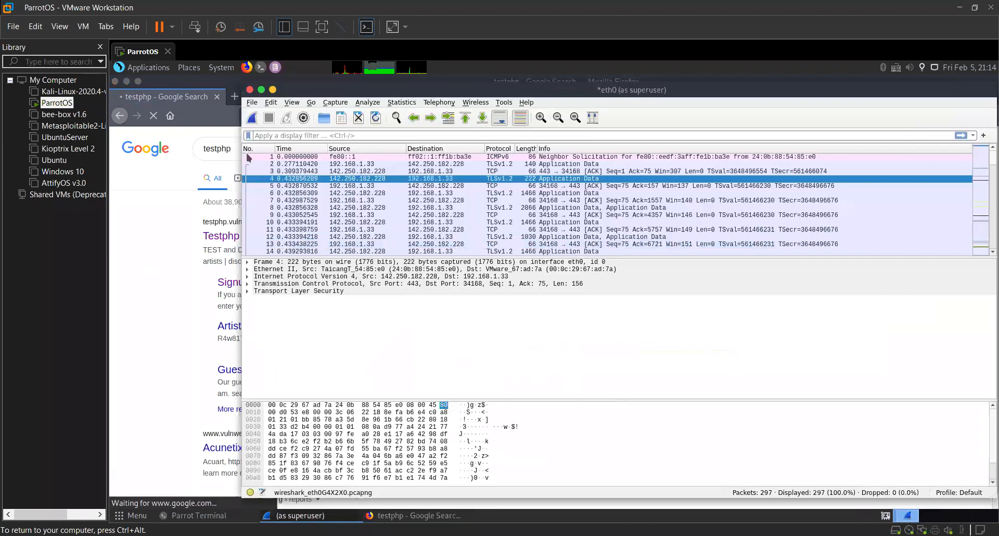
Open the testphp.vulnweb.com signup result and fill the login form with username admin and the account password.
click(145, 258)
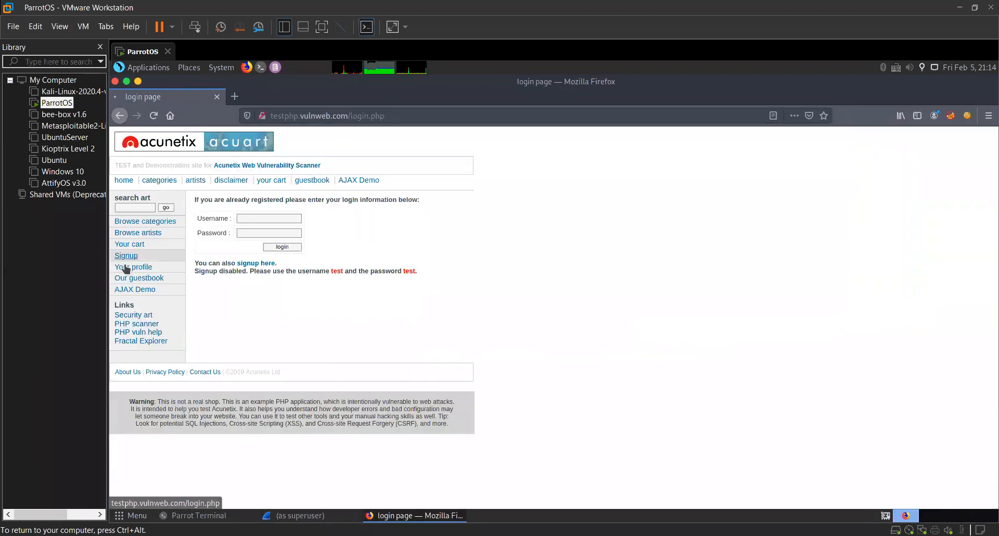
click(260, 219)
text(ad)
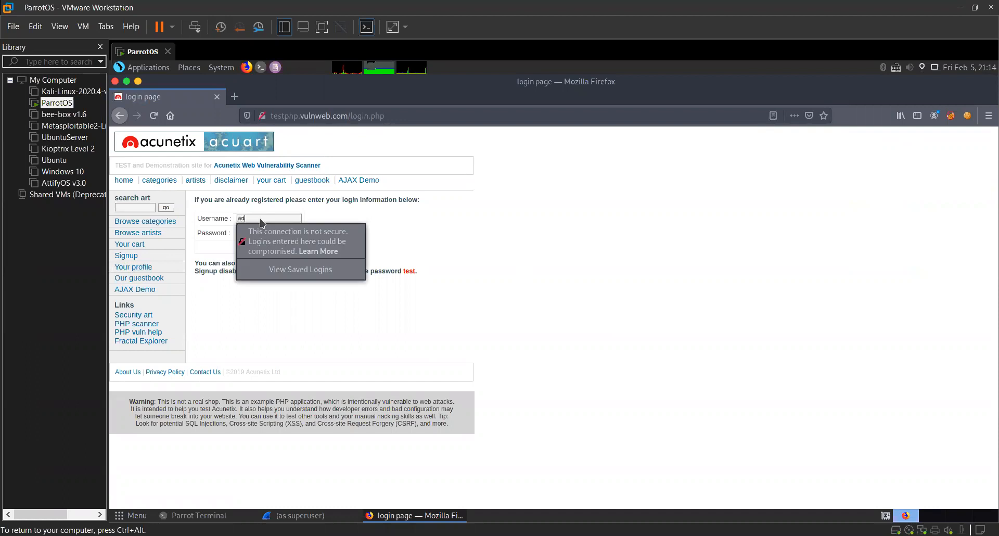
text(min)
key(Tab)
text(admin123)
click(437, 222)
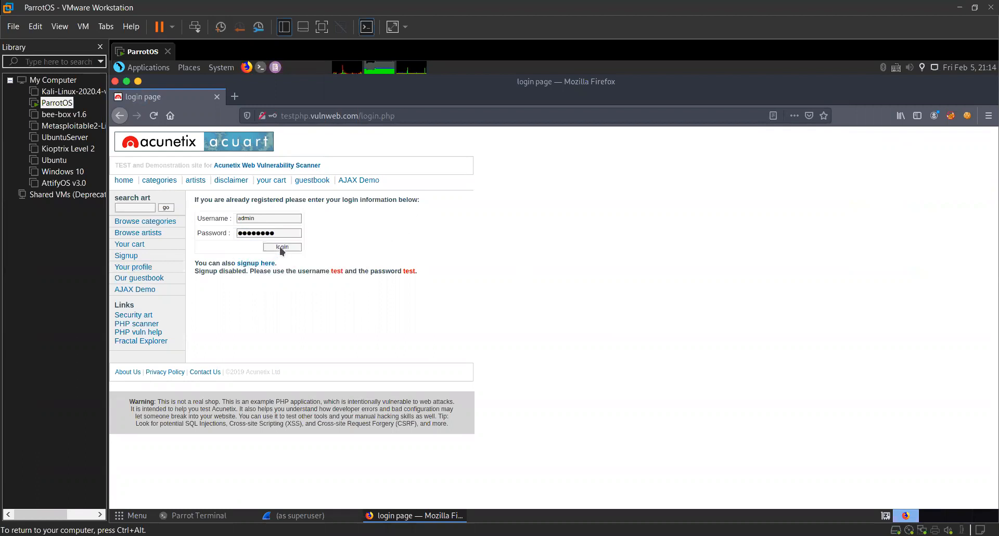
Switch to Wireshark and start a new eth0 capture without saving the previous packets.
key(alt+Tab)
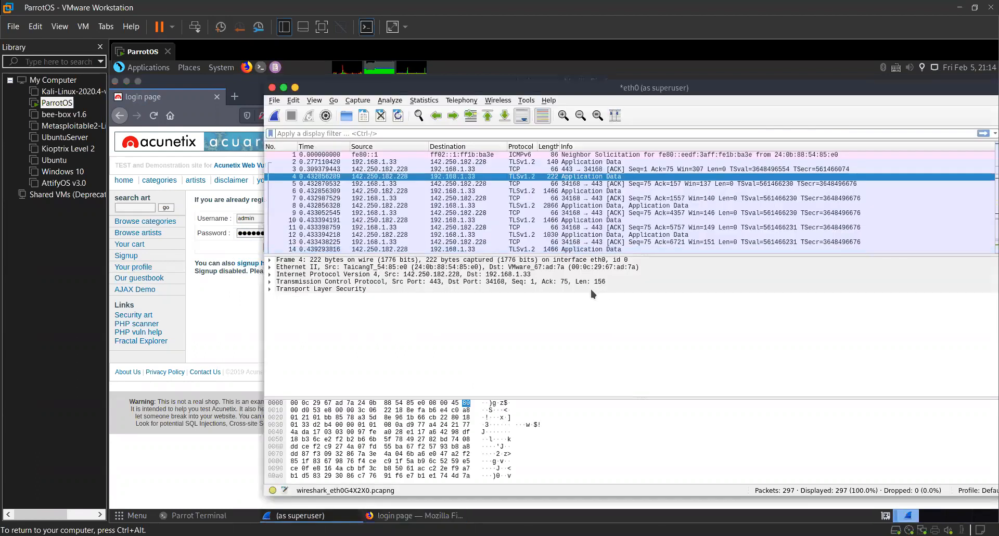
key(ctrl+e)
key(alt+w)
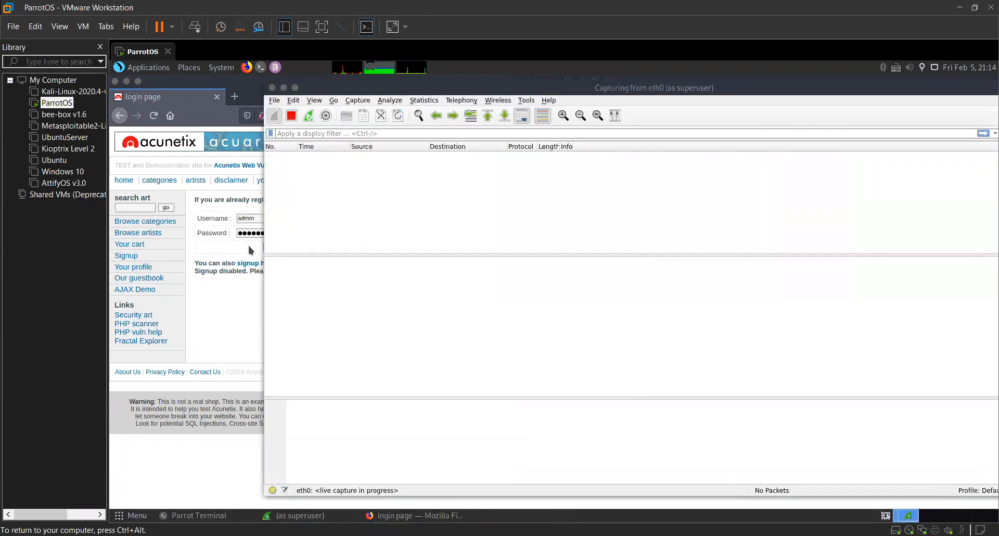
Submit the filled-in login form in Firefox and return to the running Wireshark capture.
key(alt+Tab)
click(295, 246)
key(alt+Tab)
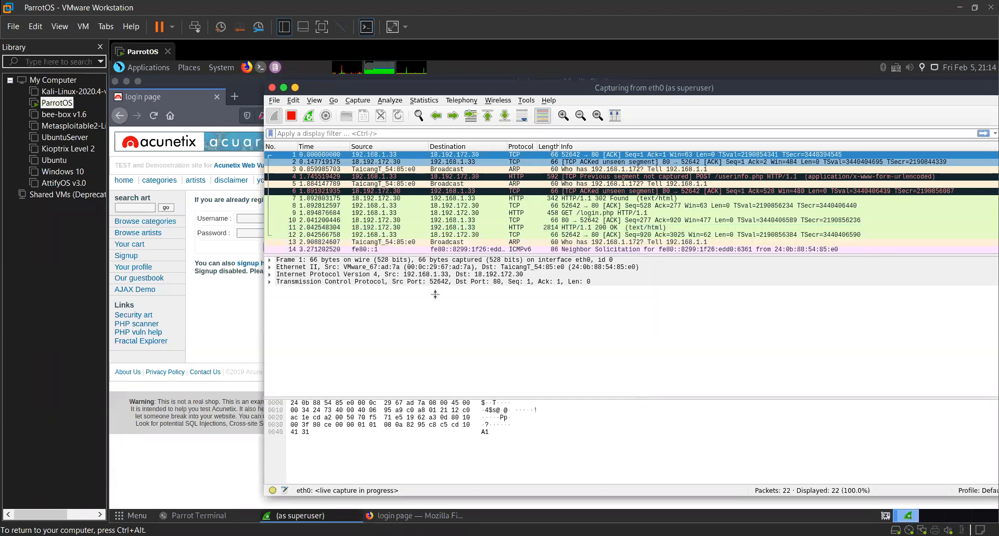
Enlarge the packet list and look through the captured packets, checking the Firefox login page in between.
drag(430, 318, 430, 320)
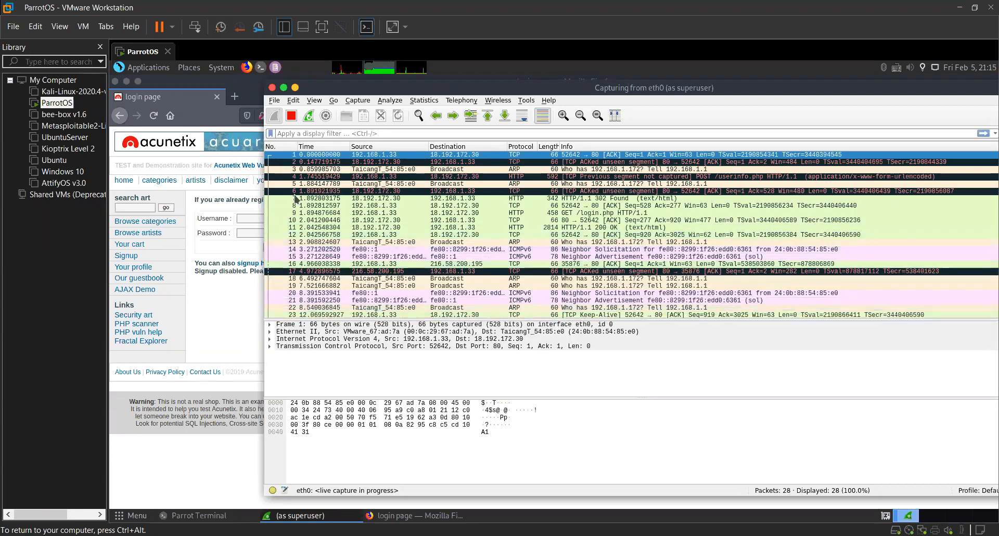
click(253, 86)
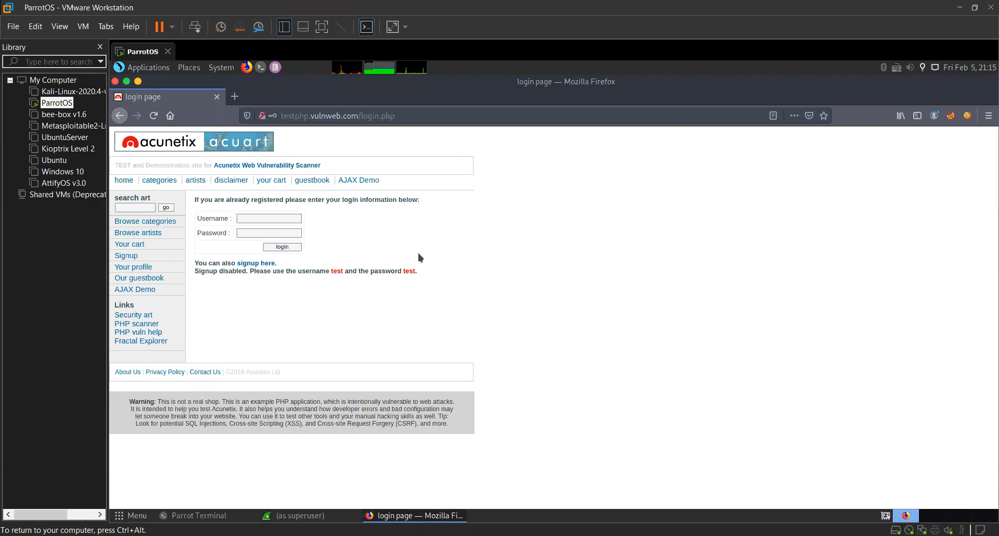
key(alt+Tab)
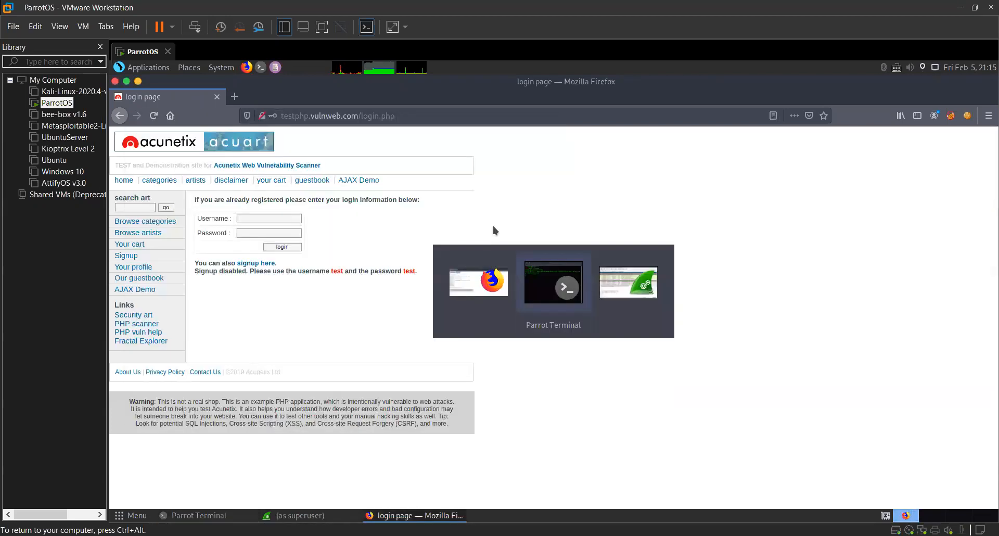
key(alt+Tab)
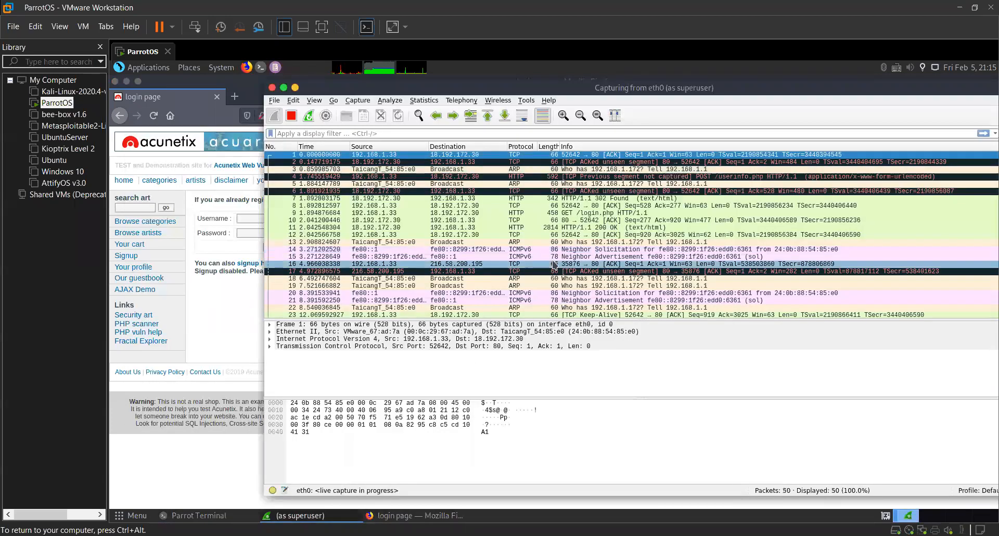
scroll(554, 266, down, 9)
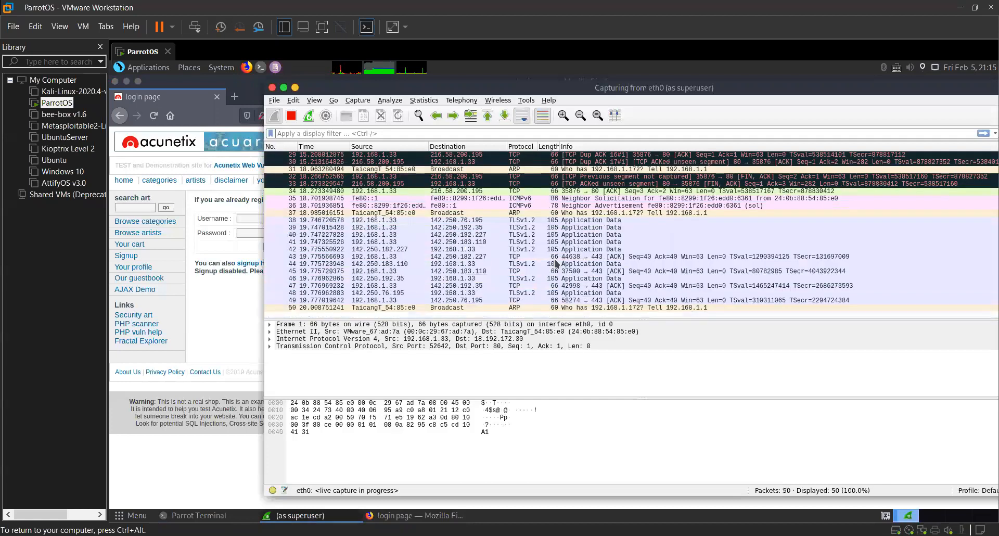
scroll(556, 264, up, 10)
Filter the captured packets by the http display filter.
click(413, 132)
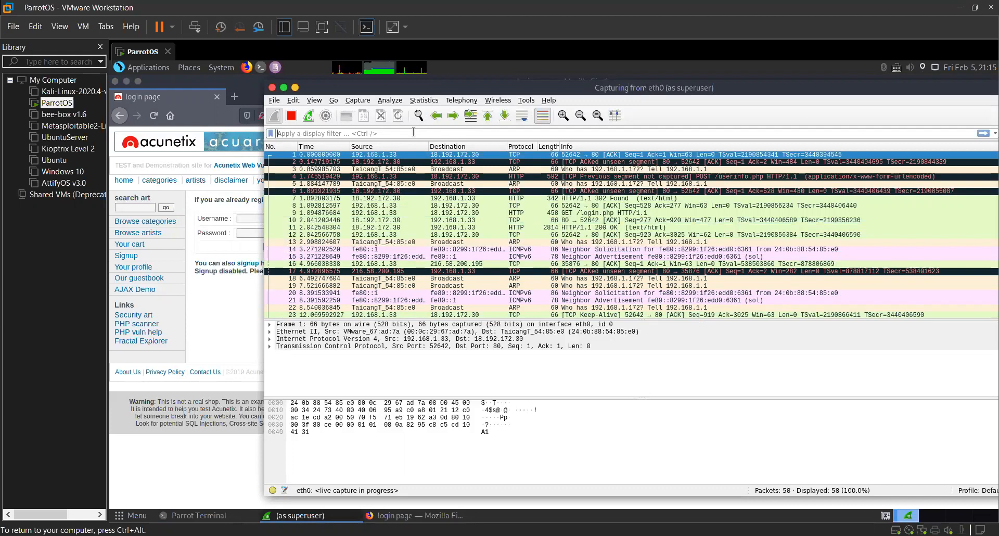
text(http)
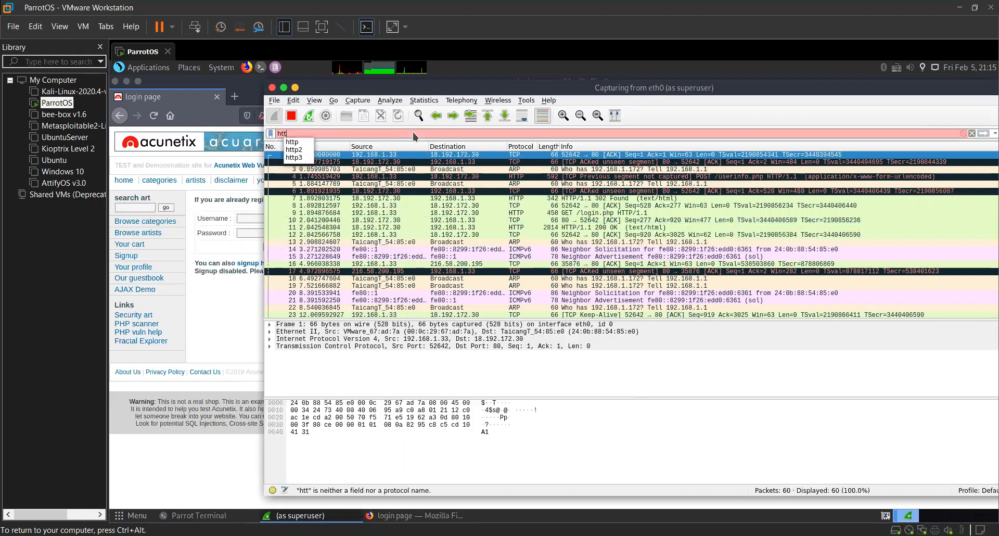
key(Return)
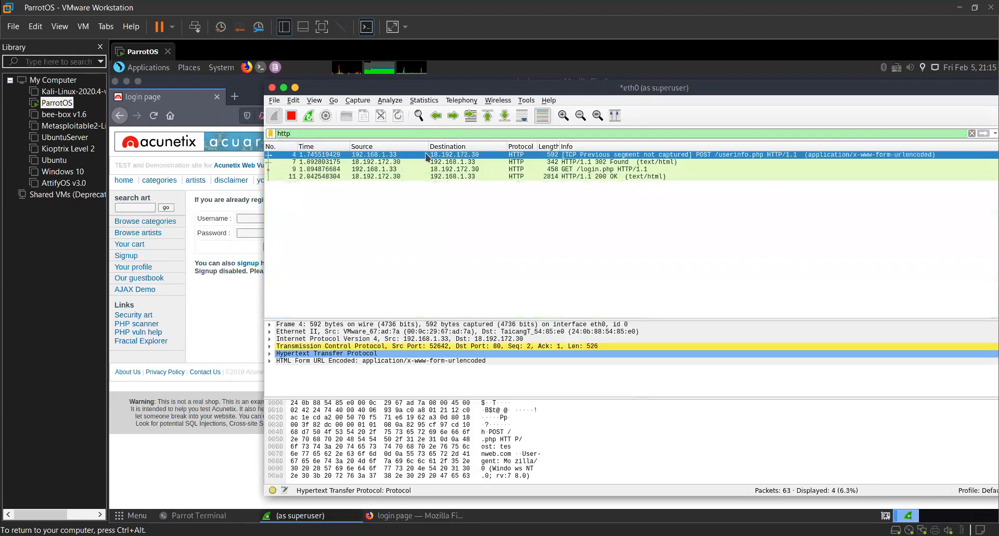
Examine the HTTP packets exchanged between 192.168.1.33 and 18.192.172.30, comparing packets 4, 7 and 9.
click(459, 163)
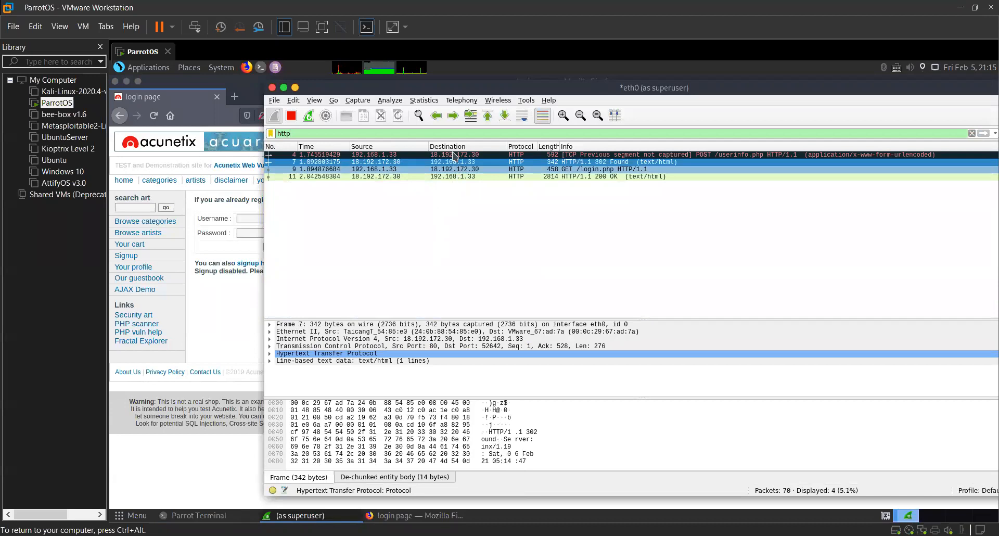
key(Down)
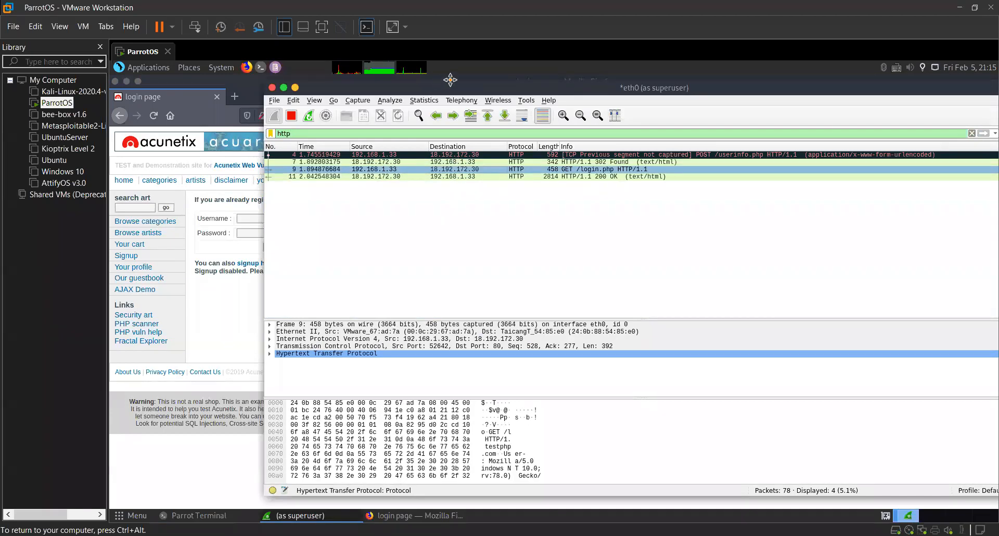
click(470, 163)
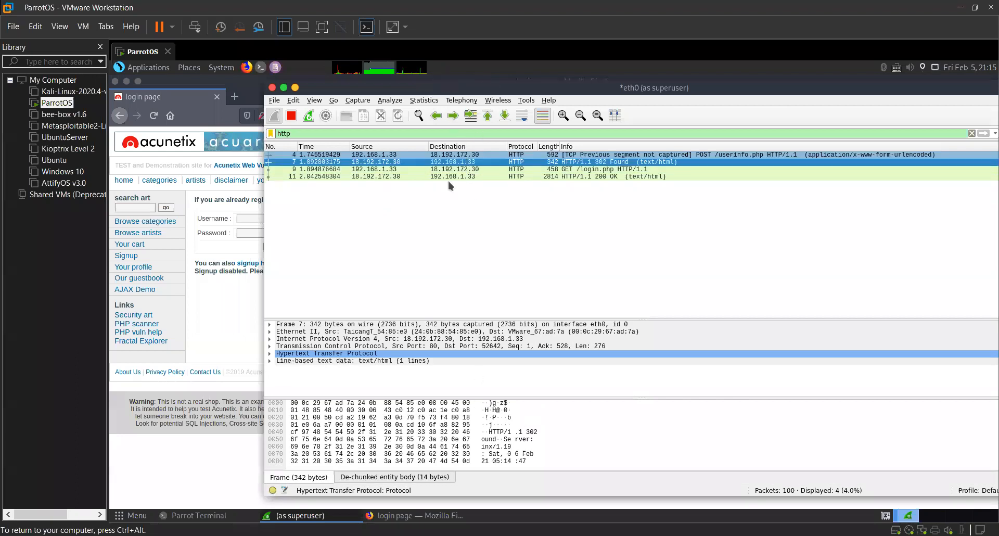
click(453, 154)
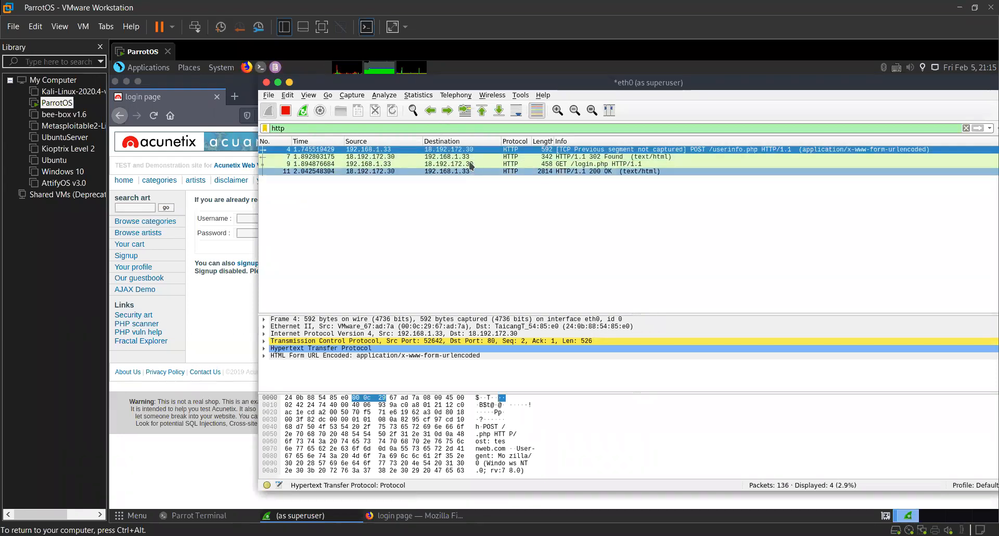
key(Down)
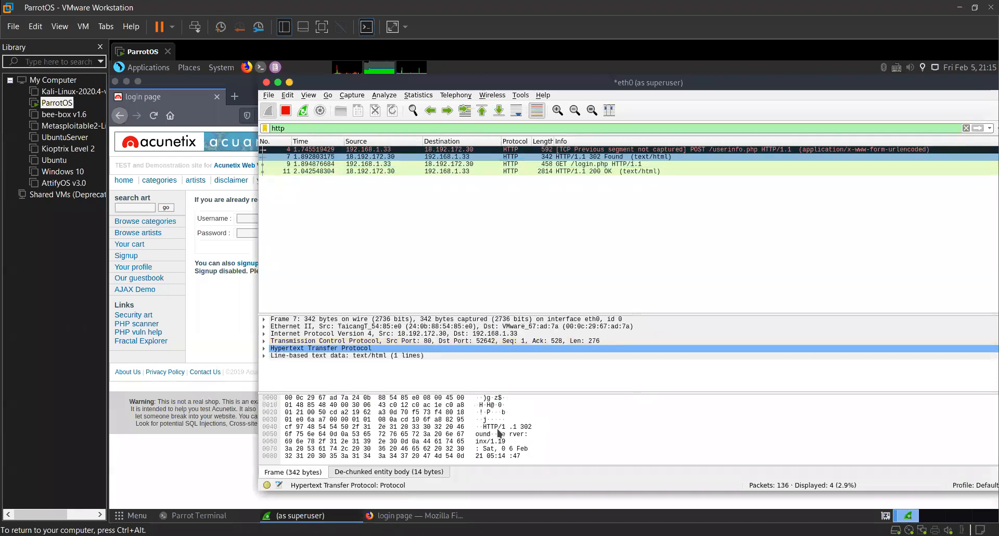
Follow the HTTP stream of packet 4, the POST request to /userinfo.php.
click(392, 150)
right_click(392, 150)
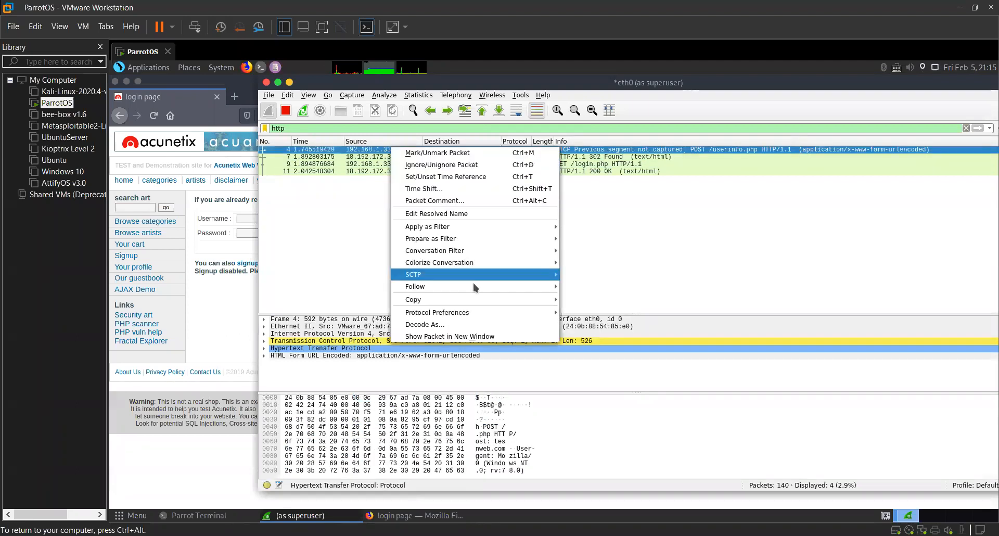
mouse_move(542, 292)
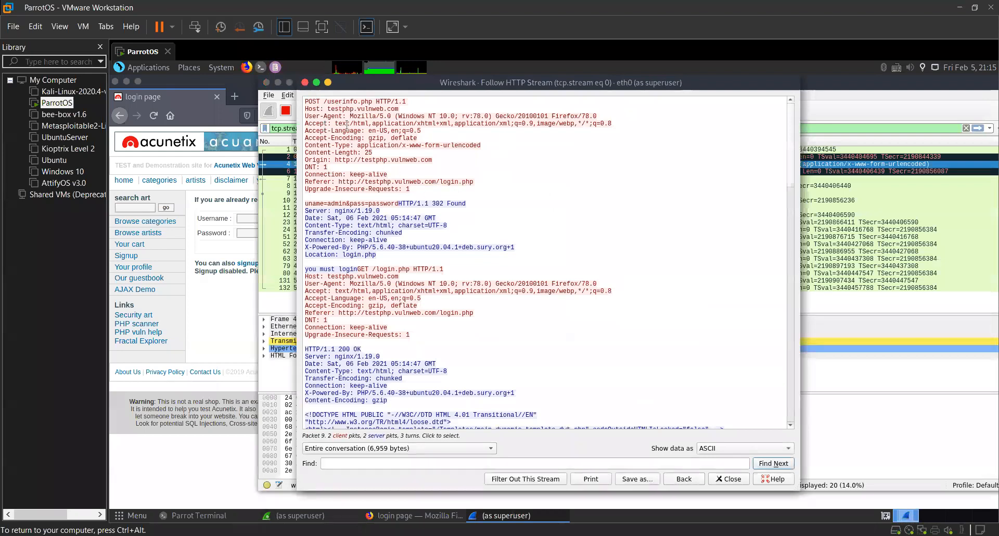
Close the HTTP stream window and replace the stream filter with the http display filter.
click(305, 82)
click(966, 128)
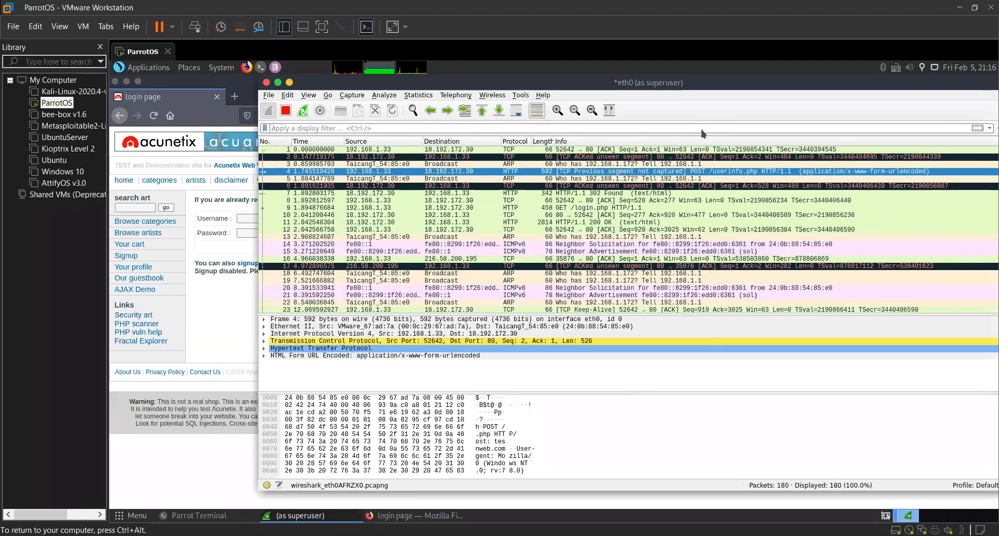
click(701, 129)
text(http)
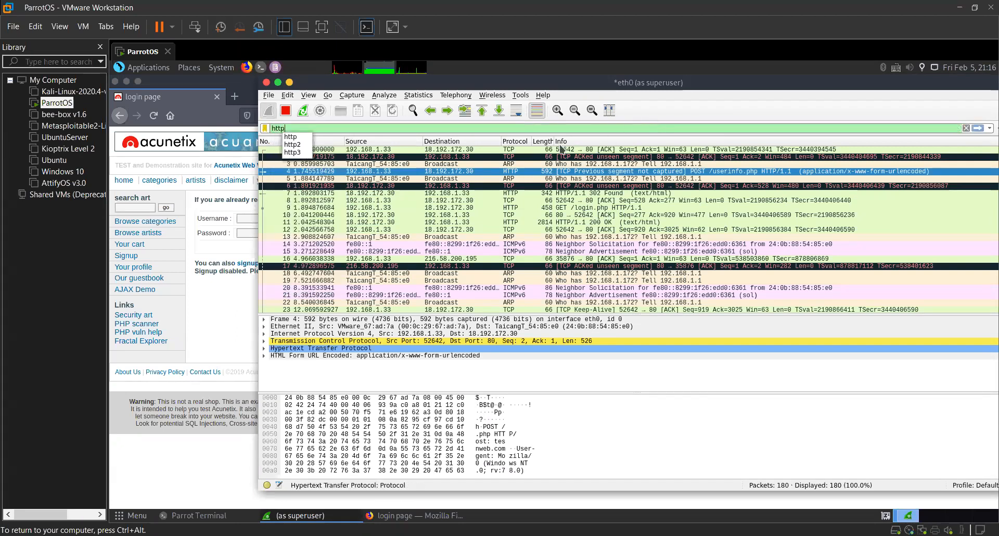
key(Return)
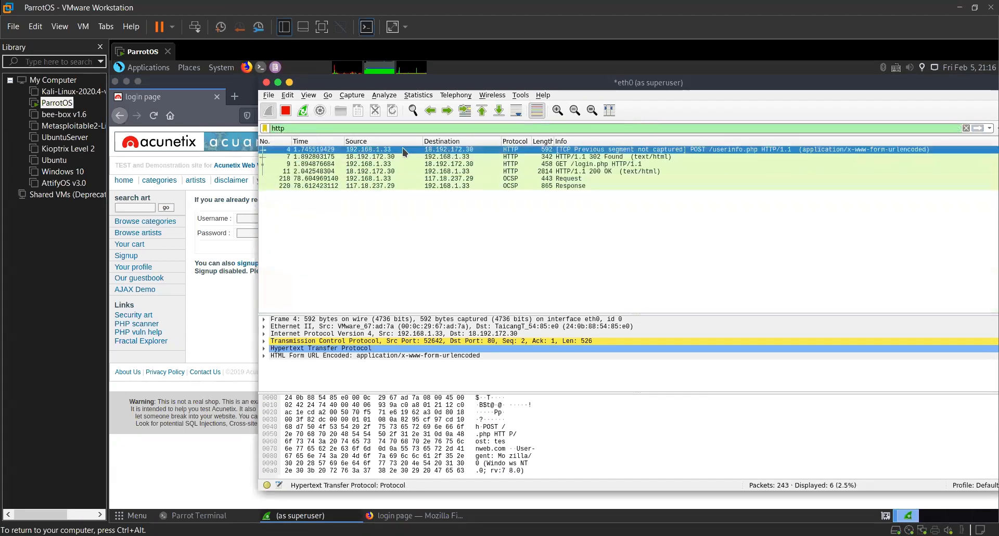
Reapply the http display filter and inspect packets 4, 7 and 9 again.
key(ctrl+alt)
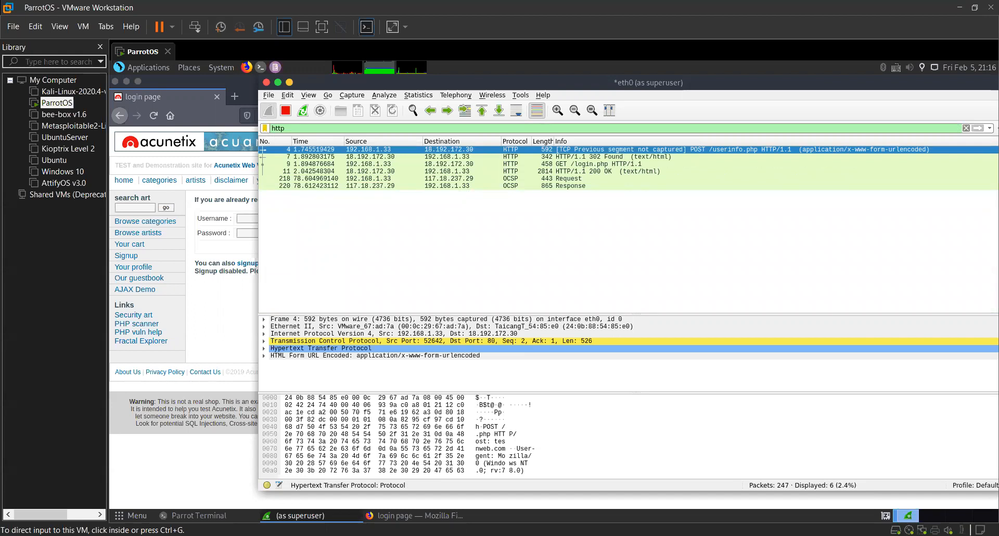
click(448, 207)
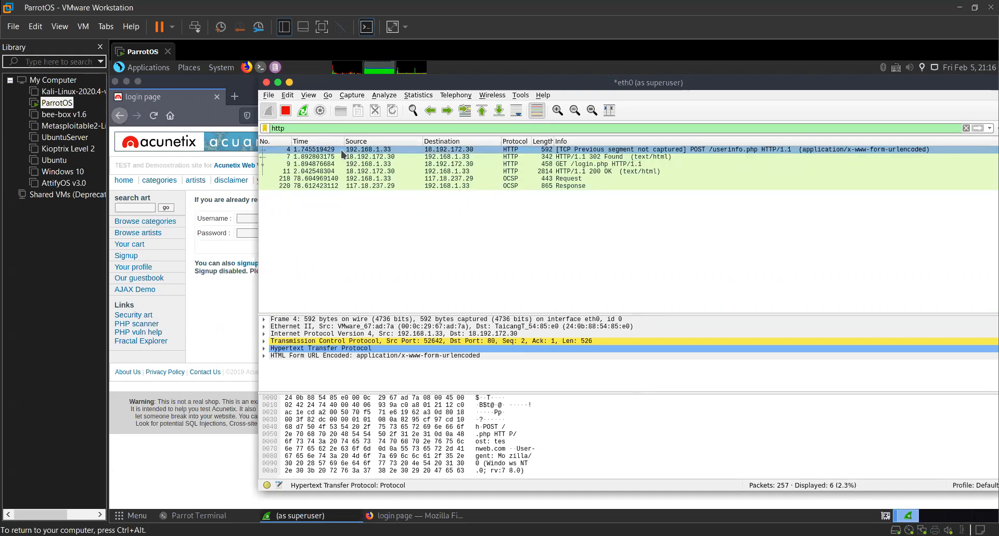
double_click(317, 127)
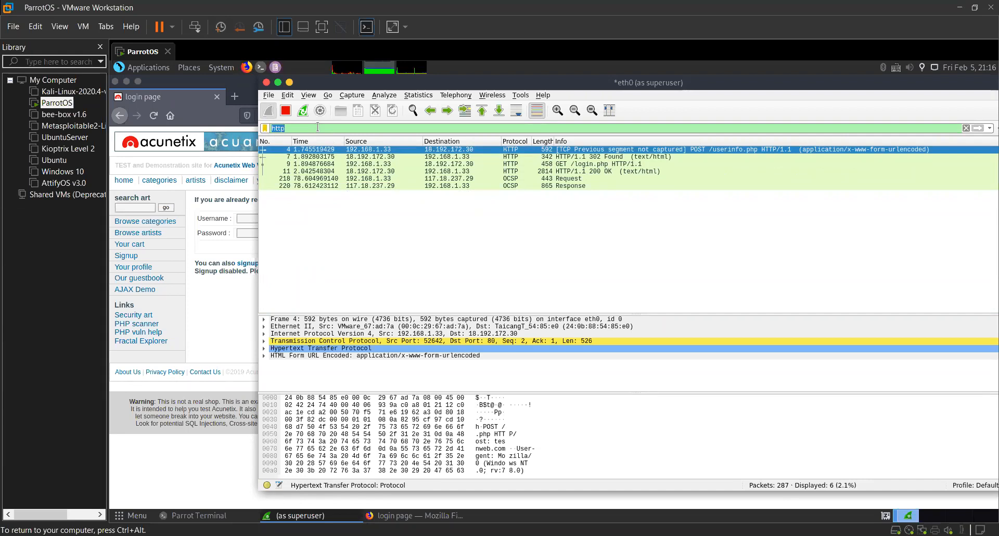
key(Return)
click(374, 150)
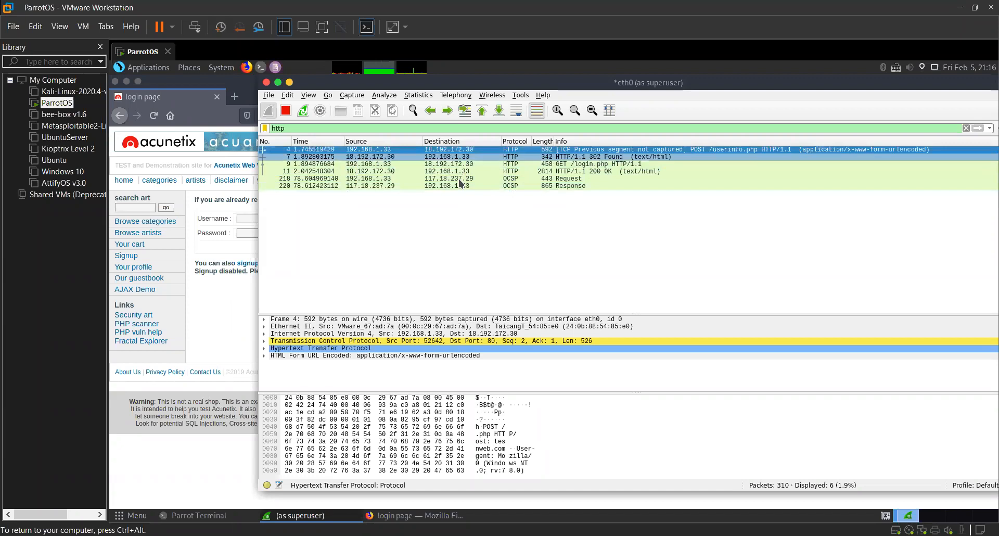
key(Down)
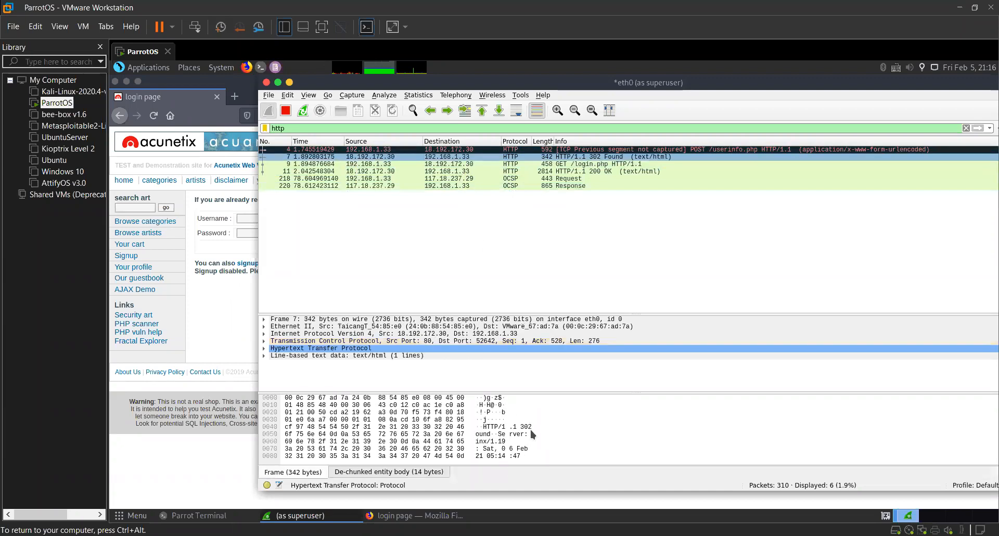
click(378, 164)
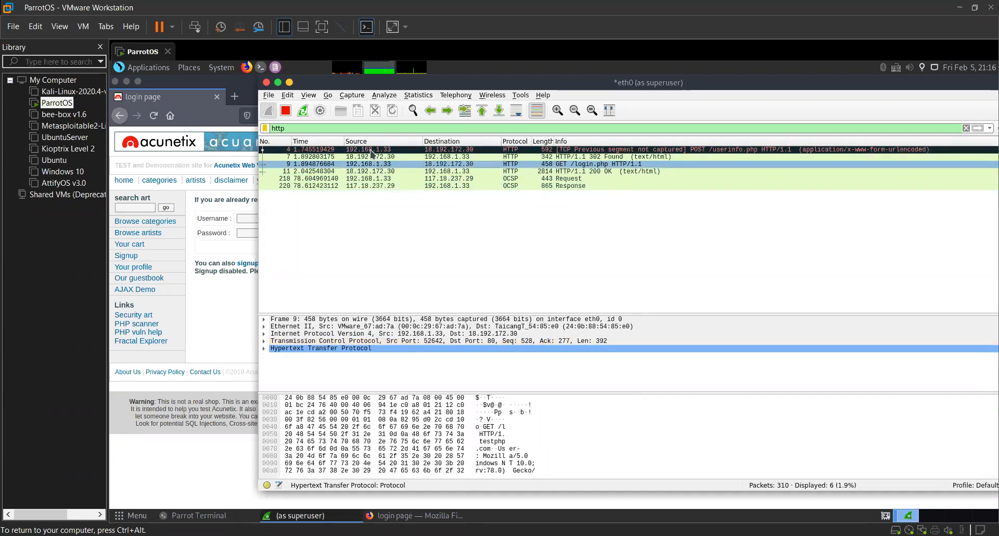
Reopen the HTTP stream of the /userinfo.php POST packet.
click(372, 150)
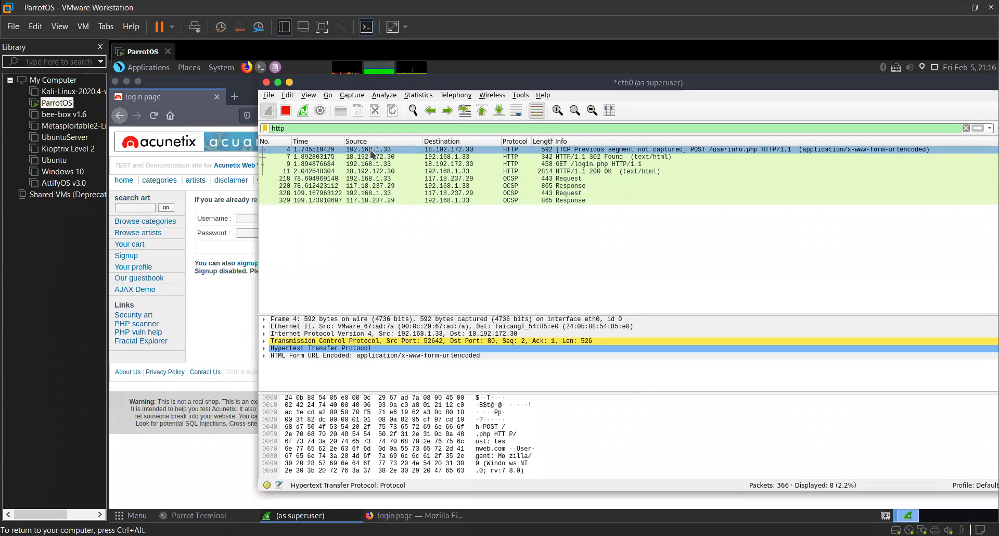
right_click(372, 151)
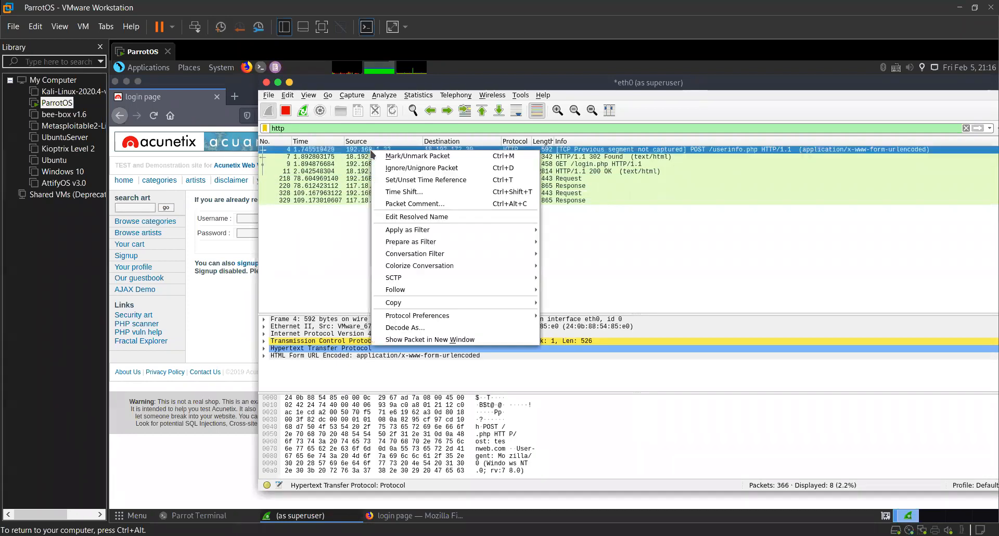
mouse_move(449, 289)
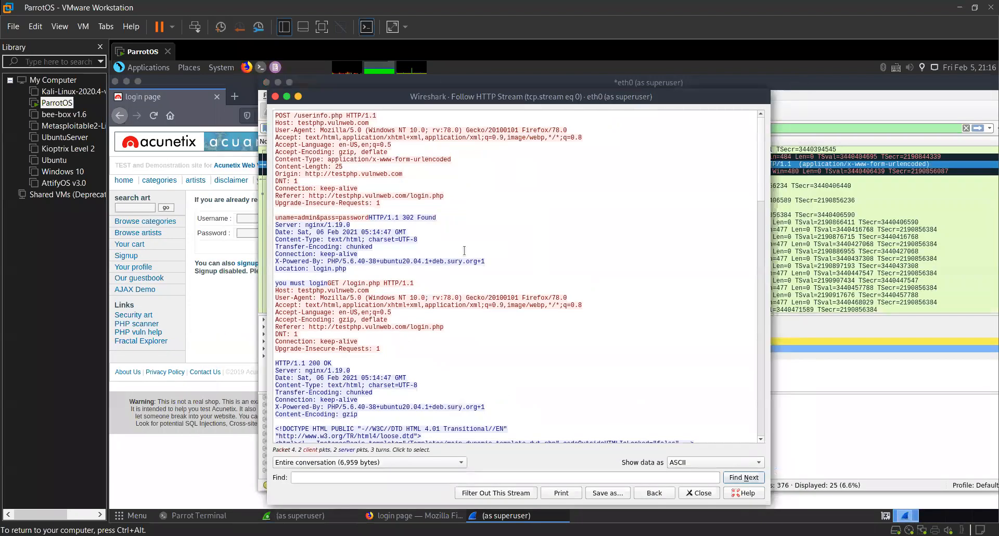
Highlight the POST request headers and the submitted username and password fields in the HTTP stream.
drag(276, 116, 380, 206)
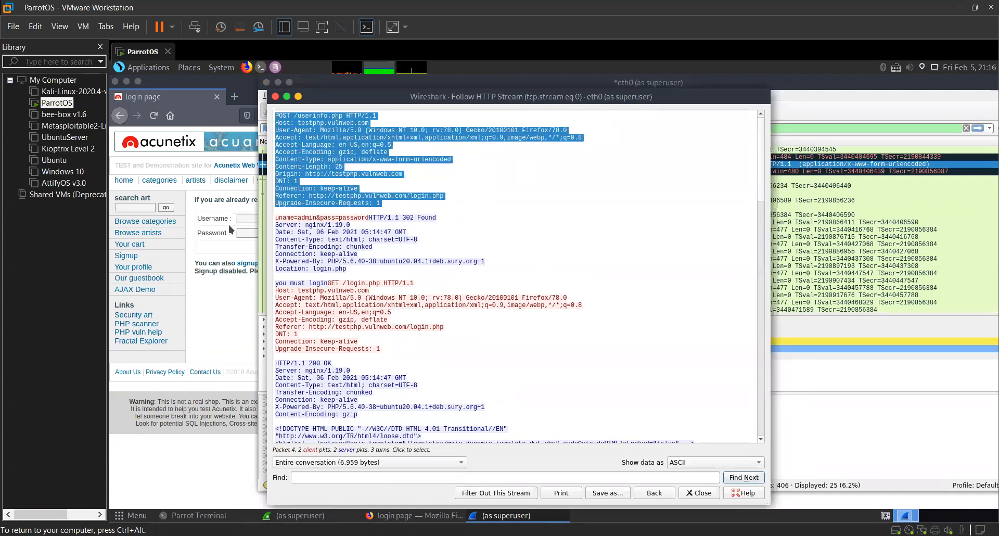
click(307, 219)
double_click(306, 220)
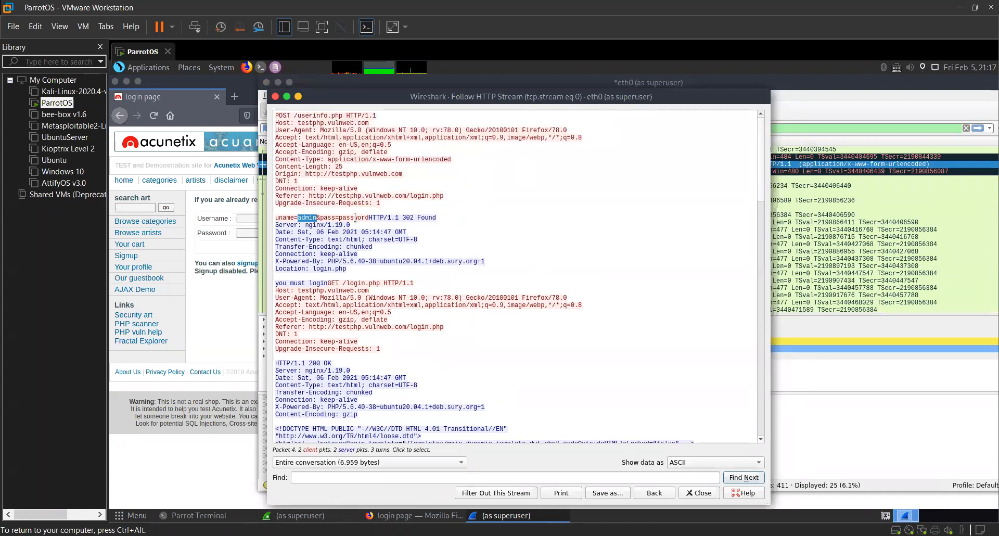
double_click(342, 217)
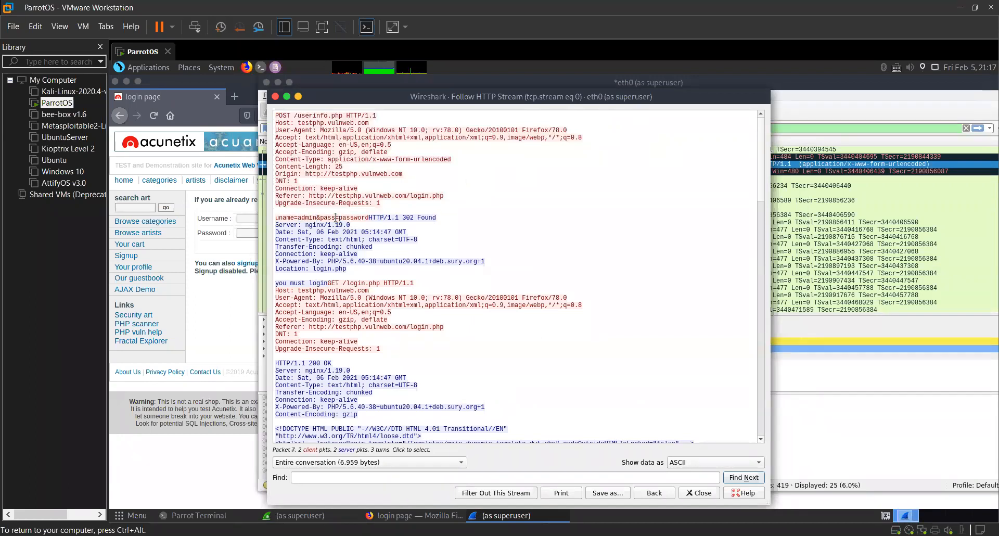
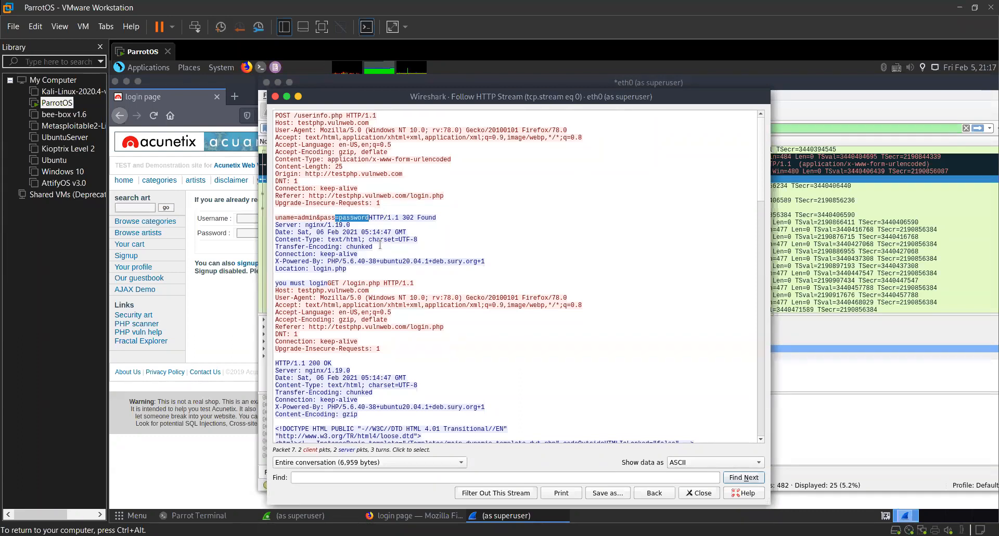
Review the rest of the followed HTTP stream, including the HTML of the returned login page.
scroll(503, 380, down, 6)
scroll(502, 381, down, 10)
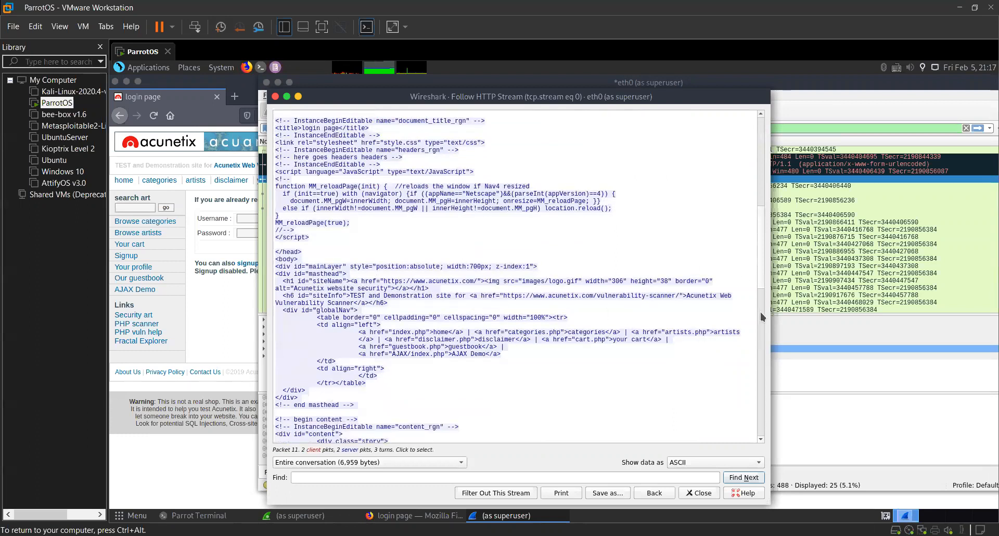
scroll(758, 342, down, 4)
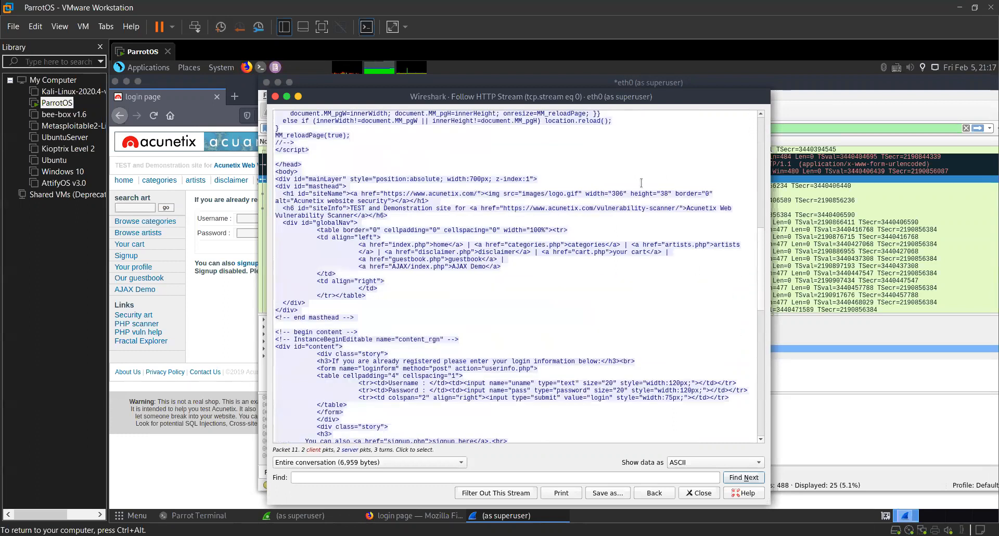
scroll(641, 182, down, 12)
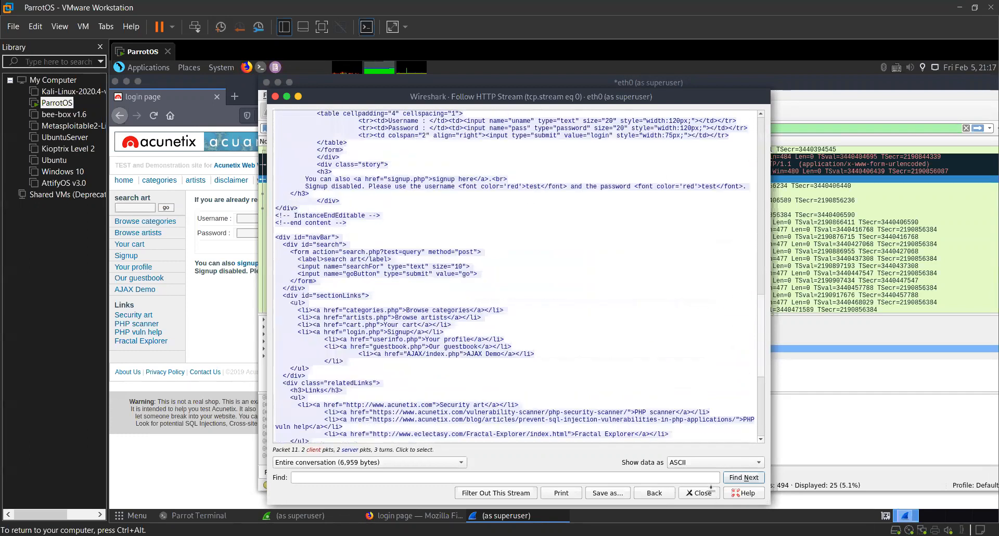
scroll(348, 125, up, 15)
scroll(349, 125, up, 18)
Close the HTTP stream window and clear the tcp.stream eq 0 display filter.
key(Escape)
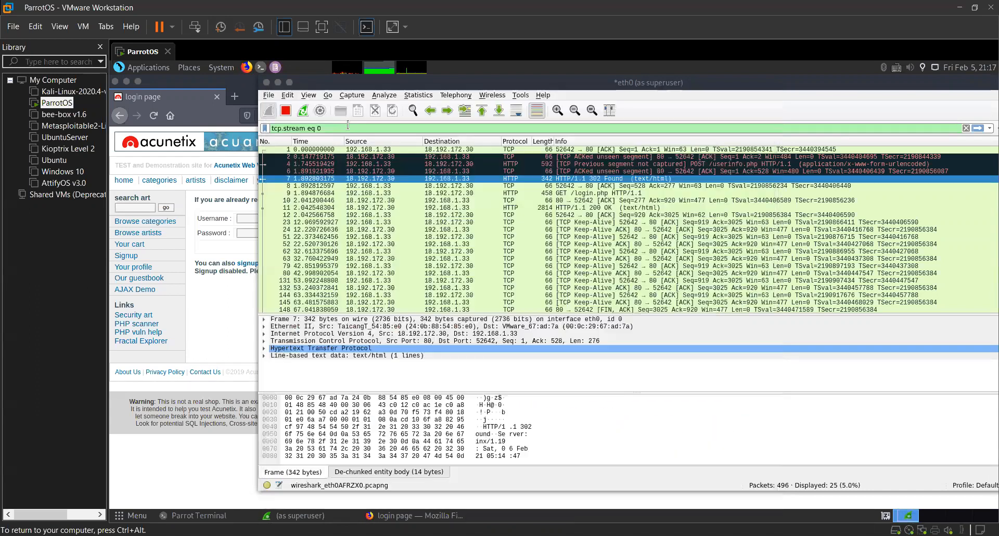
double_click(349, 125)
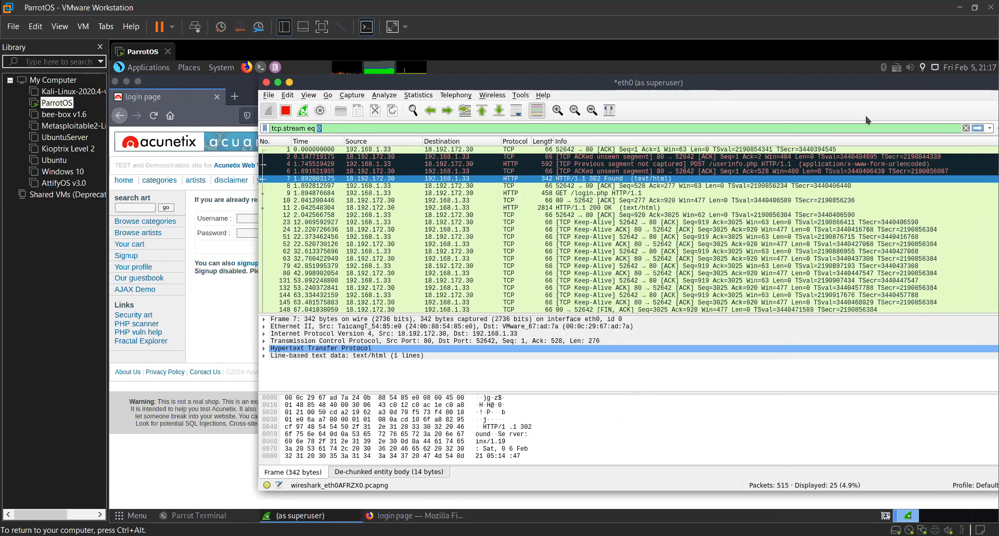
click(966, 128)
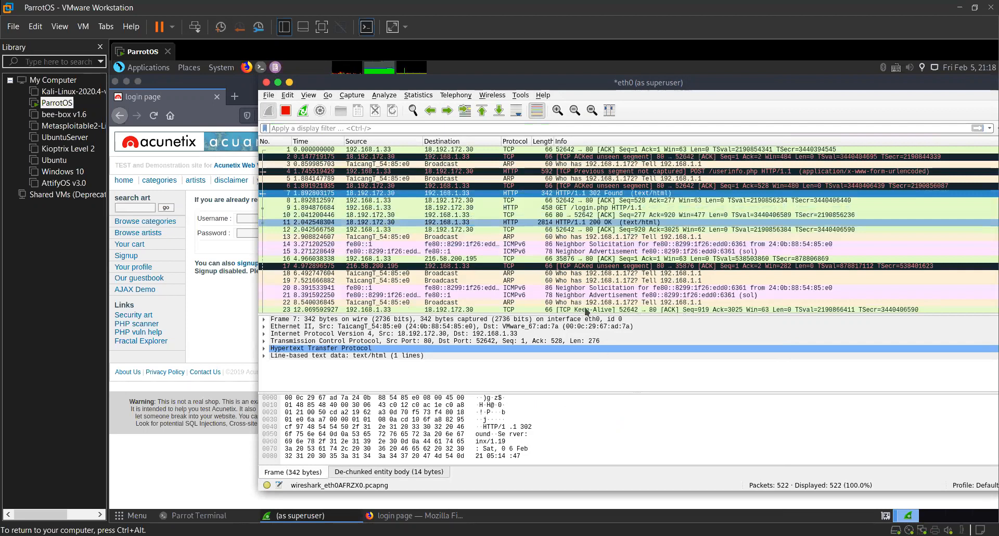
Look through the unfiltered packet list for ARP, ICMPv6, TCP and TLSv1.2 traffic.
key(Page_Down)
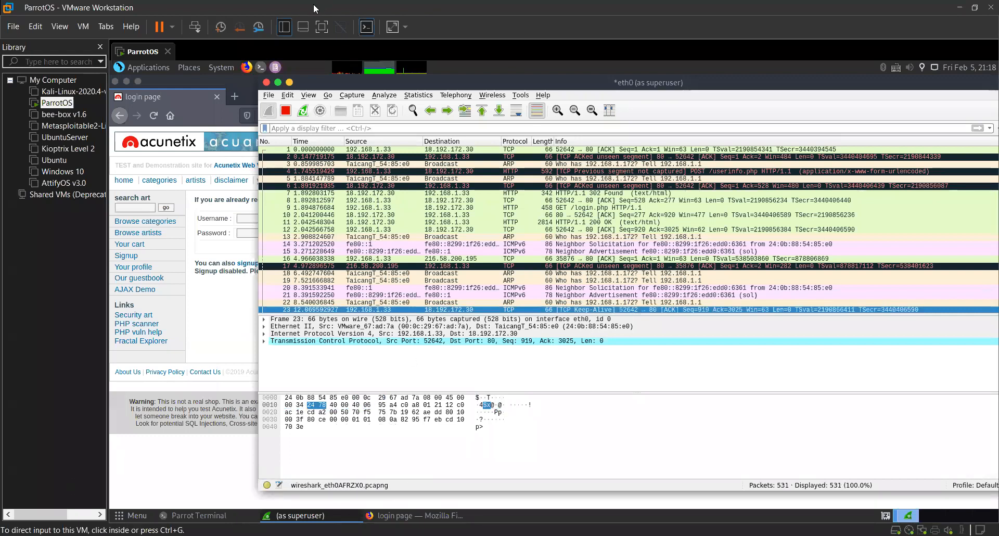
scroll(386, 245, down, 6)
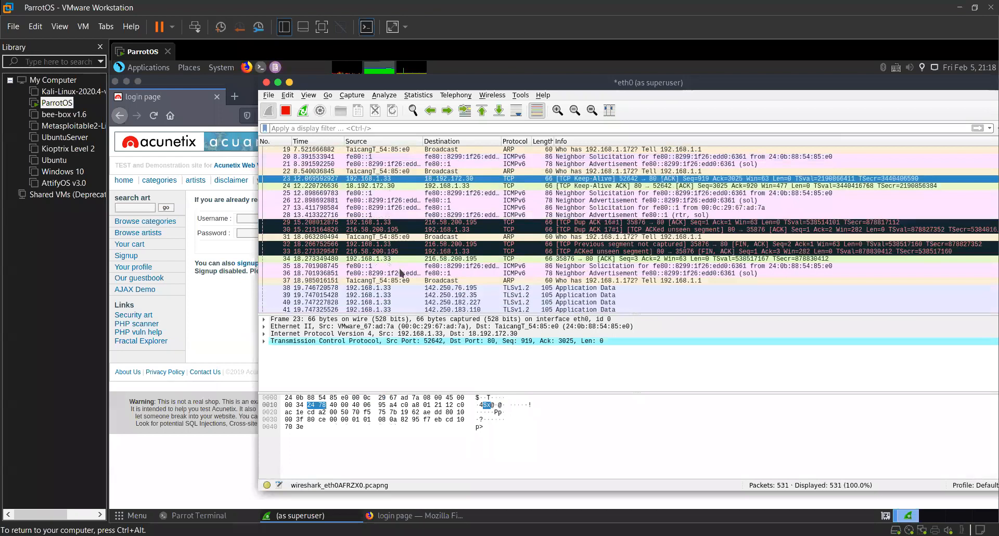
scroll(405, 276, down, 3)
scroll(404, 273, down, 1)
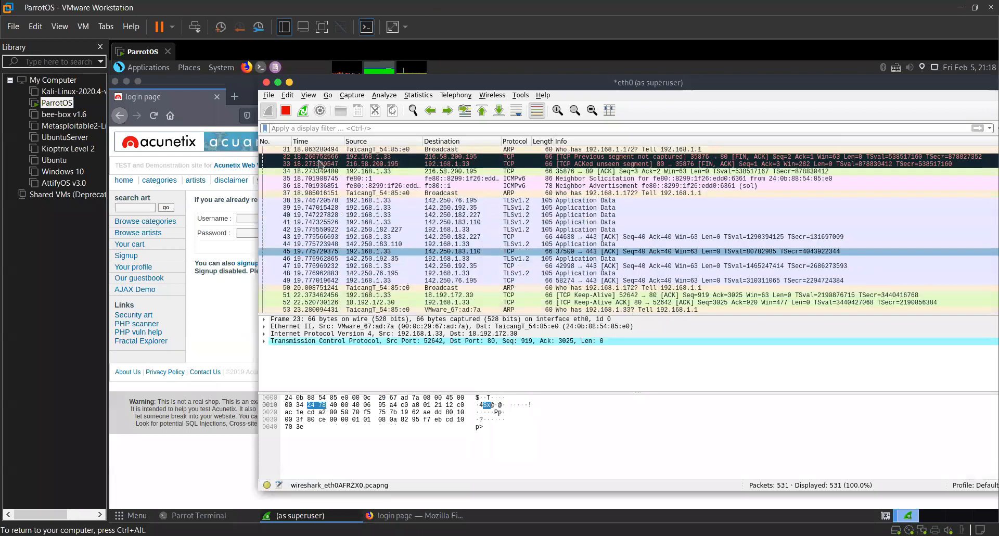
scroll(350, 203, down, 6)
scroll(350, 203, down, 7)
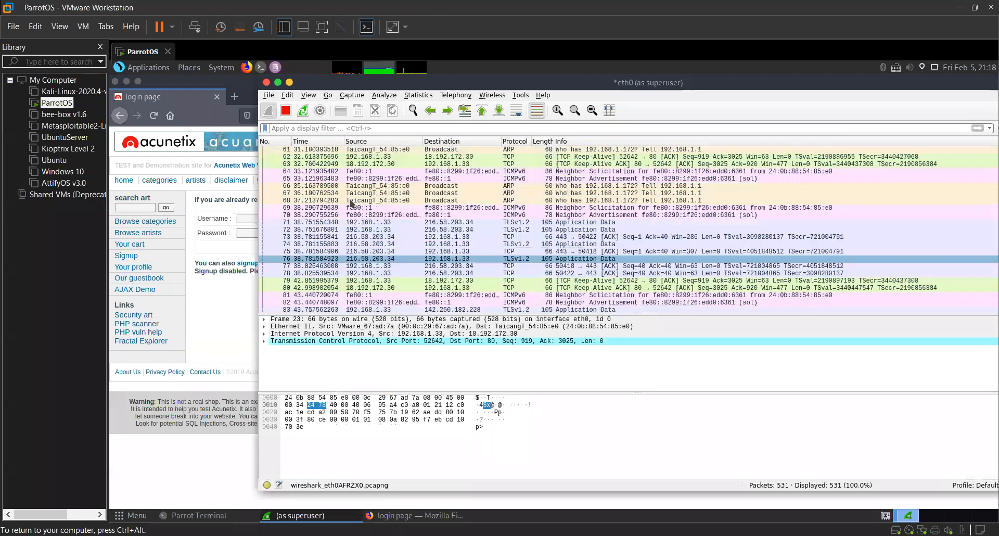
Move the Wireshark window fully into view and reduce its height slightly.
drag(370, 86, 308, 85)
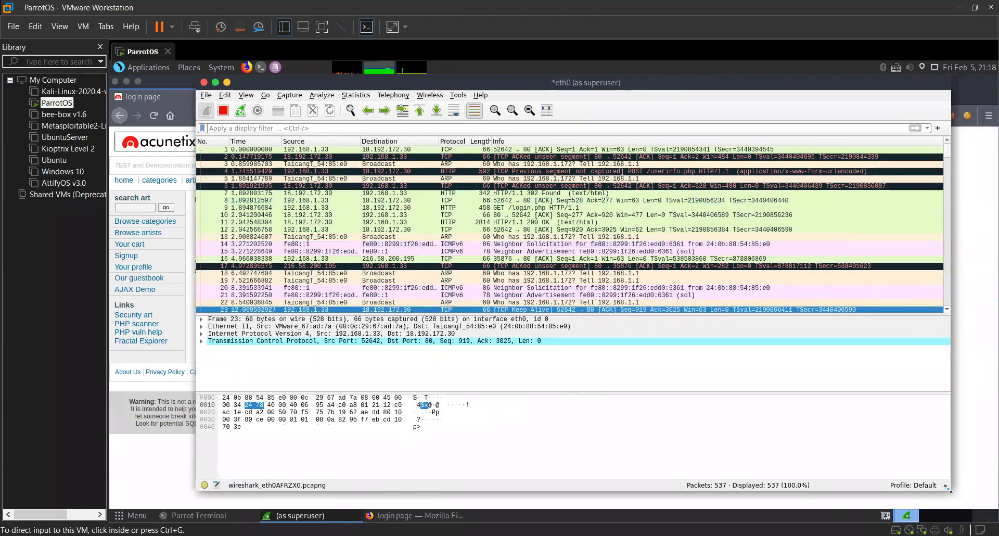
drag(942, 489, 948, 470)
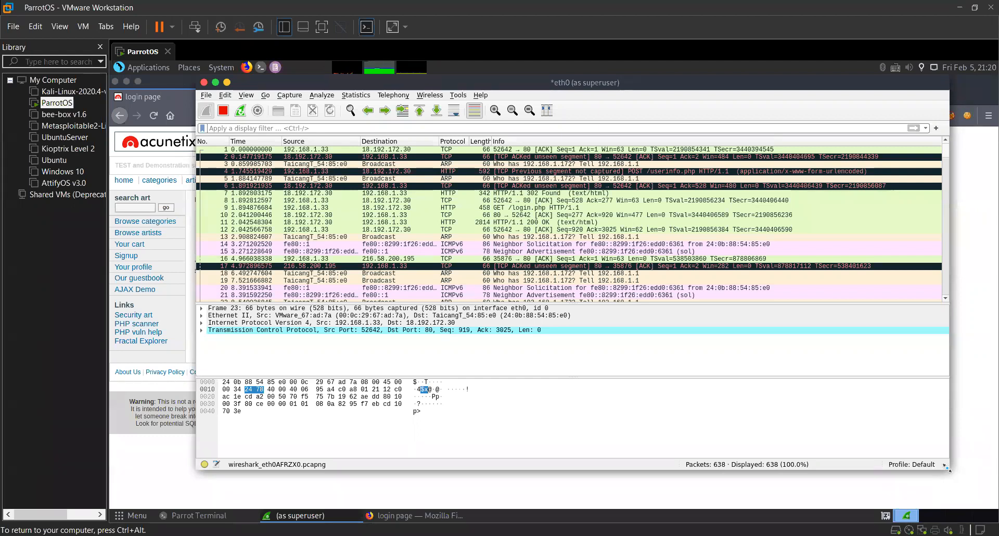
key(ctrl+alt)
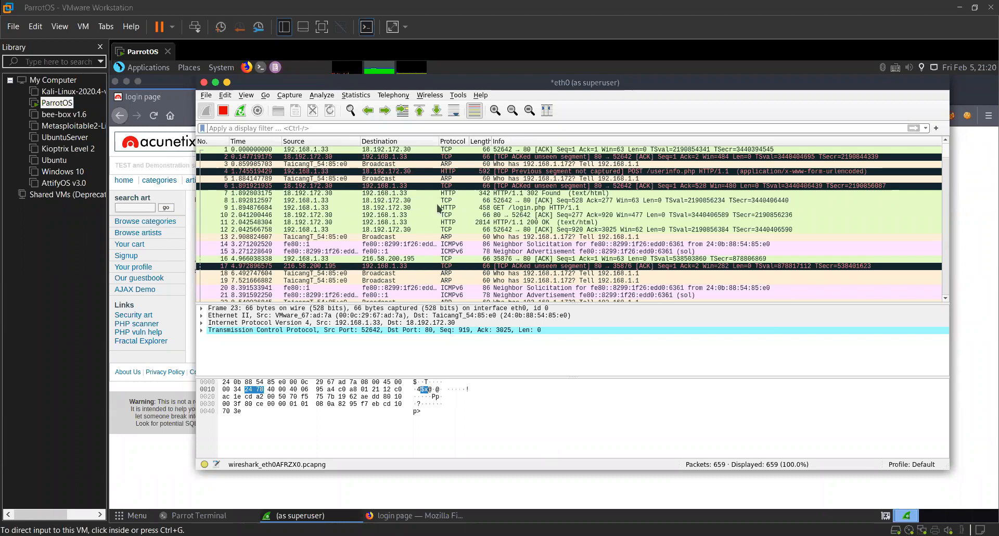
click(440, 515)
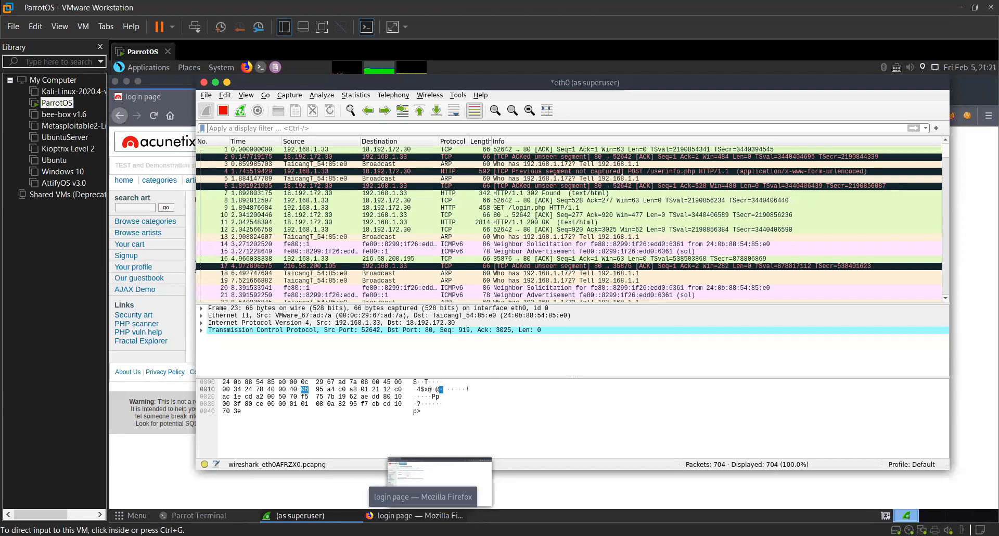
click(424, 331)
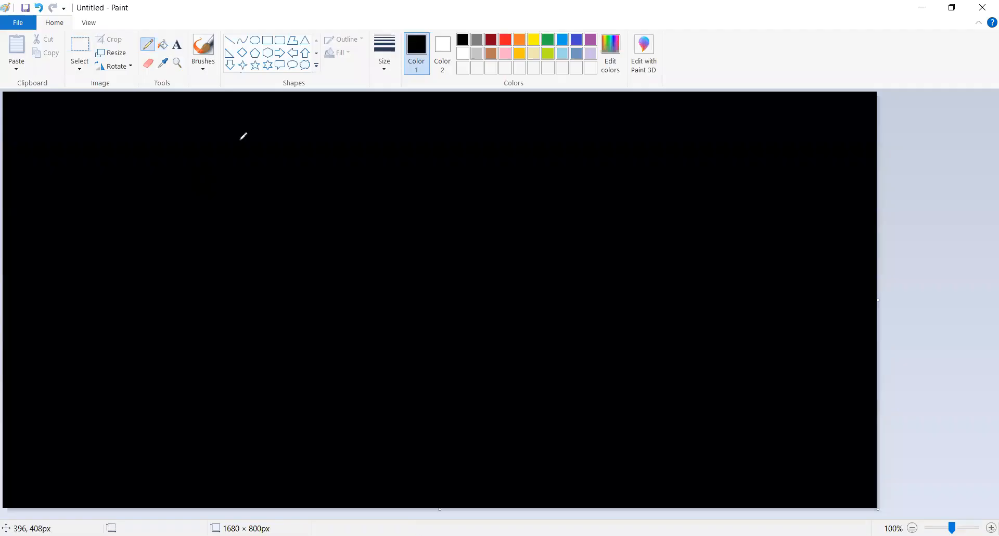
Switch to Paint, handwrite the heading MITM, and sketch a router box with three device circles beside it.
mouse_move(245, 129)
mouse_down()
mouse_move(246, 147)
mouse_move(256, 135)
mouse_move(263, 151)
mouse_move(278, 155)
mouse_up()
mouse_move(297, 135)
mouse_down()
mouse_move(297, 145)
mouse_move(310, 134)
mouse_move(339, 150)
mouse_up()
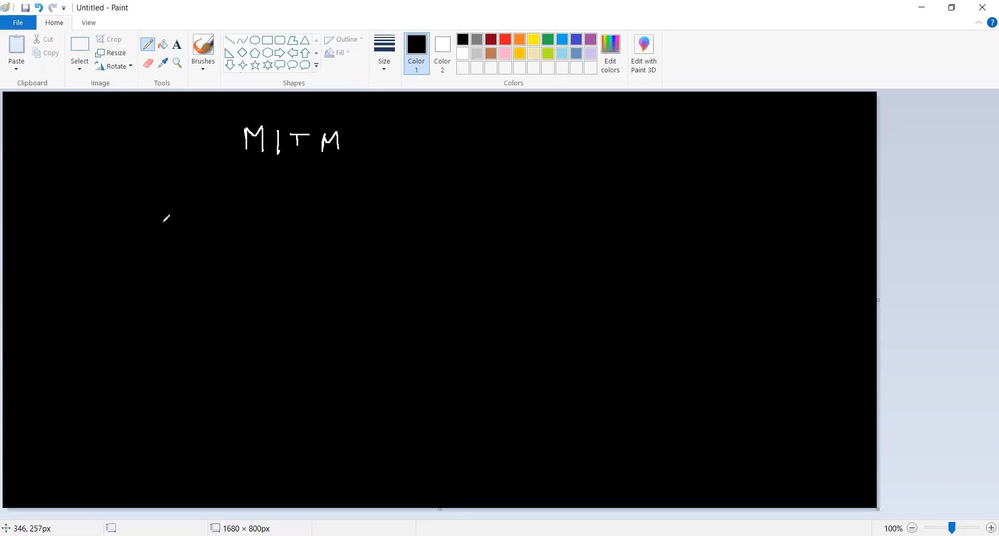
mouse_move(163, 240)
mouse_down()
mouse_move(221, 270)
mouse_move(166, 238)
mouse_move(152, 261)
mouse_move(198, 271)
mouse_up()
drag(387, 191, 385, 188)
drag(375, 276, 387, 268)
mouse_move(365, 341)
mouse_down()
mouse_move(375, 370)
mouse_move(363, 342)
mouse_up()
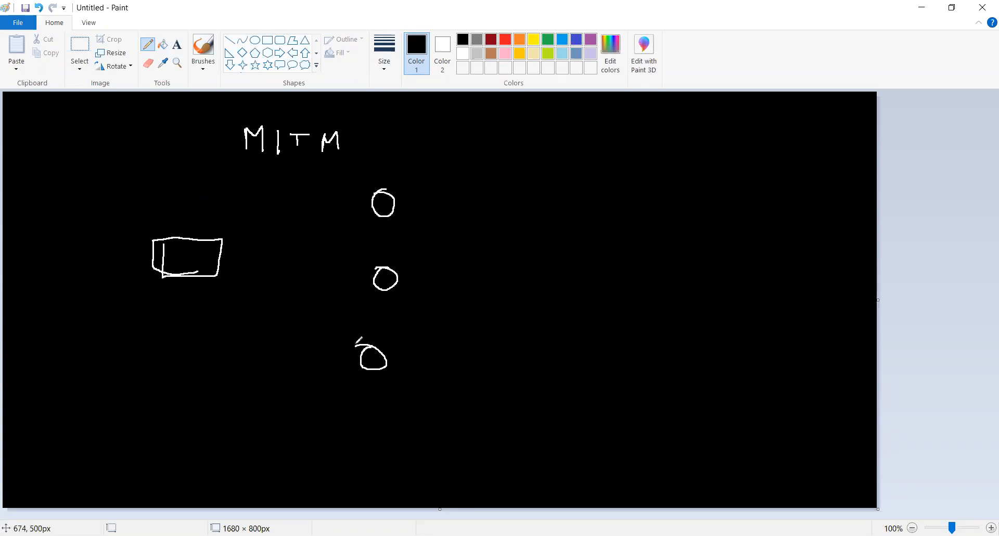
Label the lowest circle Hacker and wireshark, and draw two-way arrows between it and the box and outward from the box.
mouse_move(402, 371)
mouse_down()
mouse_move(395, 388)
mouse_move(393, 375)
mouse_move(416, 376)
mouse_move(425, 391)
mouse_move(466, 382)
mouse_move(494, 408)
mouse_move(449, 419)
mouse_move(508, 422)
mouse_move(556, 442)
mouse_up()
click(456, 412)
mouse_move(337, 344)
mouse_down()
mouse_move(231, 281)
mouse_move(261, 285)
mouse_up()
mouse_move(115, 245)
mouse_down()
mouse_move(49, 232)
mouse_move(116, 272)
mouse_up()
mouse_move(107, 269)
mouse_down()
mouse_move(135, 285)
mouse_move(110, 292)
mouse_up()
mouse_move(203, 294)
mouse_down()
mouse_move(331, 357)
mouse_move(305, 374)
mouse_up()
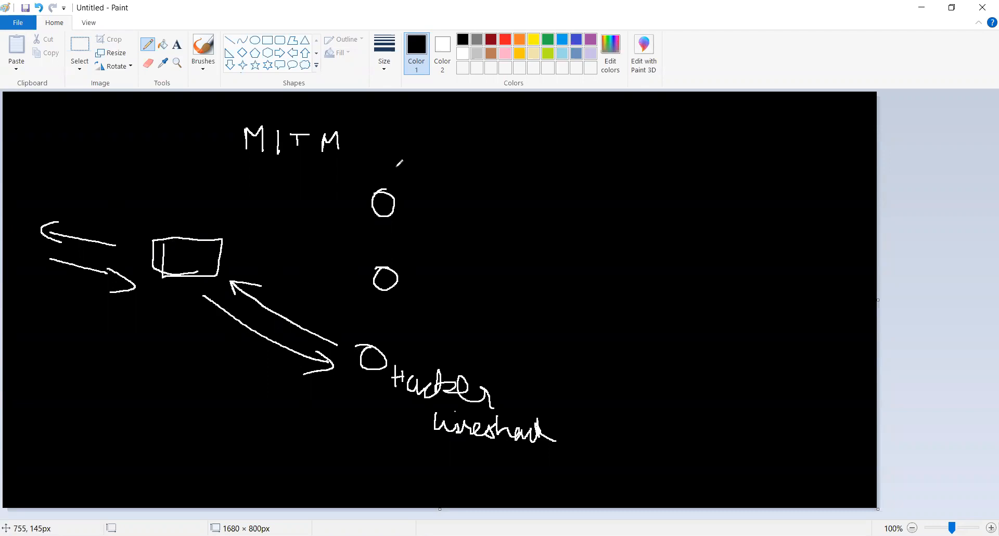
Add check marks above the upper two circles and label the first one Android.
drag(397, 171, 449, 154)
drag(399, 255, 476, 236)
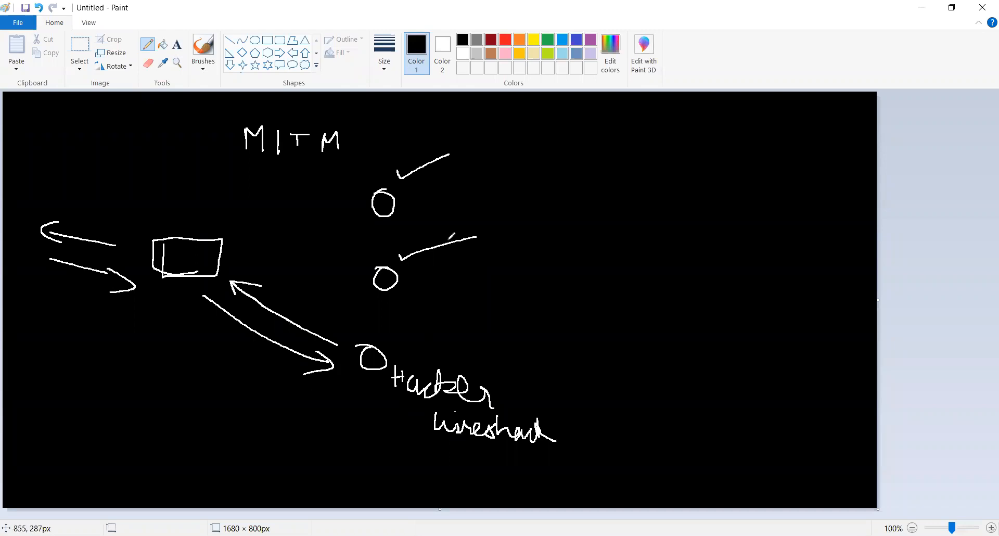
drag(410, 215, 421, 213)
mouse_move(411, 207)
mouse_down()
mouse_move(439, 214)
mouse_move(494, 200)
mouse_move(511, 216)
mouse_up()
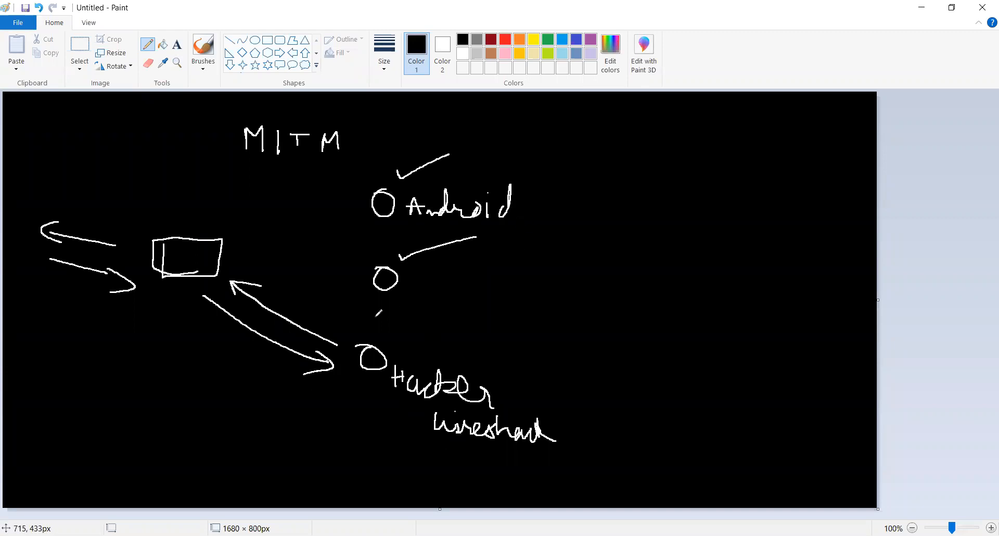
Draw an arrow to the MITM heading and an encircled interceptor labelled wireshark, with two-way arrows, between the box and the Android circle.
drag(183, 123, 229, 127)
mouse_move(296, 214)
mouse_down()
mouse_move(306, 219)
mouse_move(298, 213)
mouse_up()
mouse_move(227, 213)
mouse_down()
mouse_move(280, 199)
mouse_move(353, 206)
mouse_move(311, 213)
mouse_up()
drag(369, 230, 229, 244)
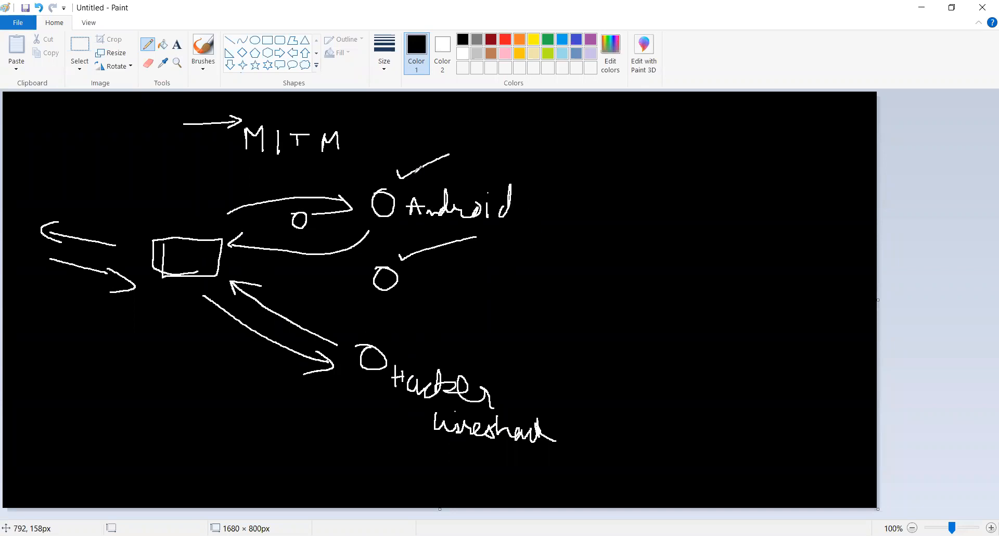
mouse_move(364, 202)
mouse_down()
mouse_move(233, 228)
mouse_move(239, 241)
mouse_move(270, 236)
mouse_move(275, 246)
mouse_move(373, 224)
mouse_move(366, 242)
mouse_up()
mouse_move(286, 202)
mouse_down()
mouse_move(289, 211)
mouse_move(298, 199)
mouse_move(304, 207)
mouse_move(357, 197)
mouse_up()
mouse_move(270, 206)
mouse_down()
mouse_move(232, 231)
mouse_move(383, 219)
mouse_move(187, 232)
mouse_move(385, 200)
mouse_move(193, 285)
mouse_move(228, 184)
mouse_move(352, 204)
mouse_move(188, 240)
mouse_up()
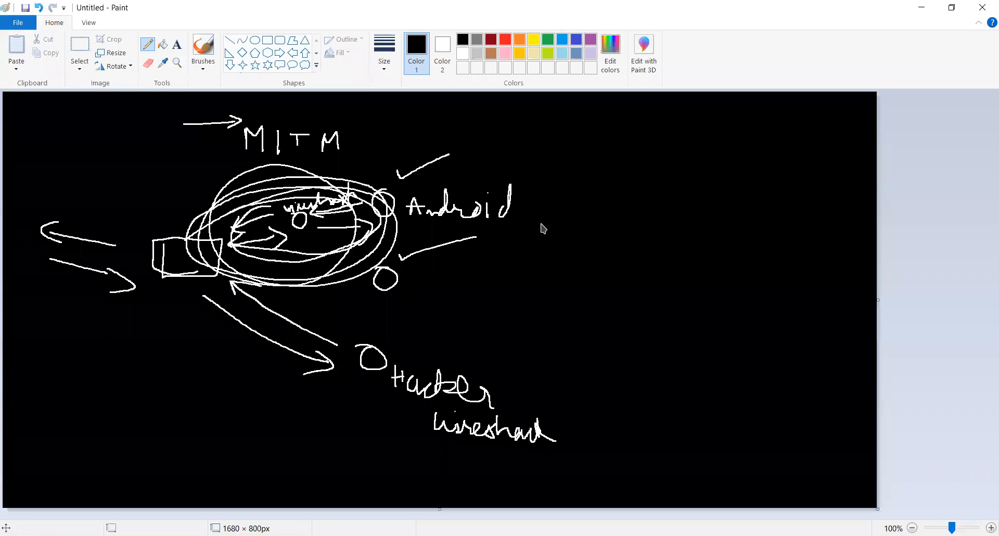
Switch back to the ParrotOS machine in VMware, move Wireshark aside, and open a new Parrot Terminal window.
key(alt+Tab)
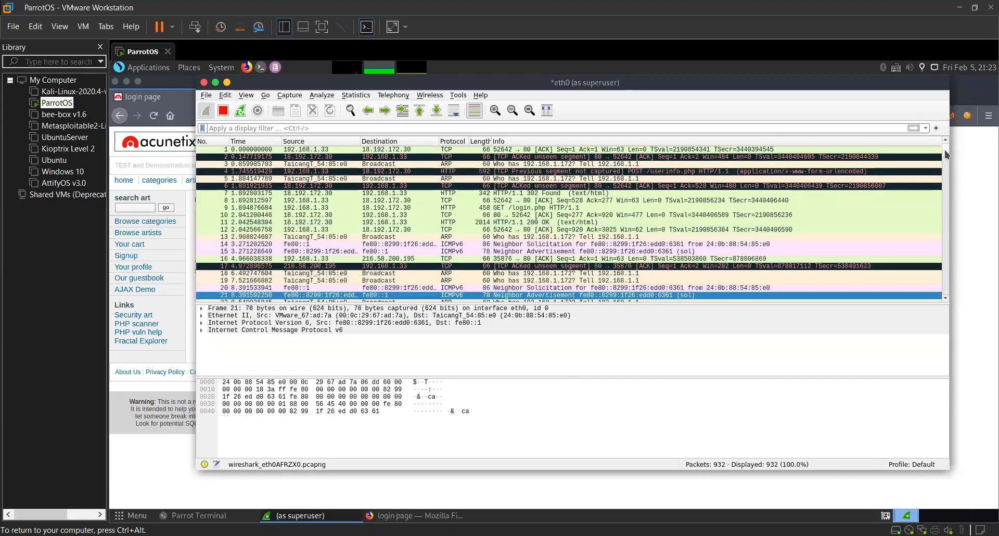
drag(420, 79, 534, 79)
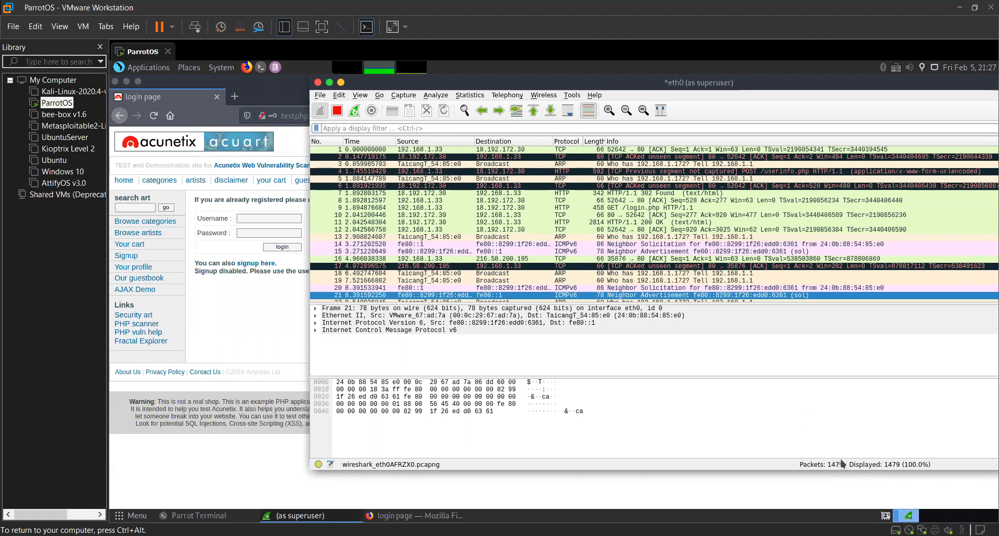
right_click(532, 294)
click(502, 245)
click(260, 67)
drag(378, 96, 523, 101)
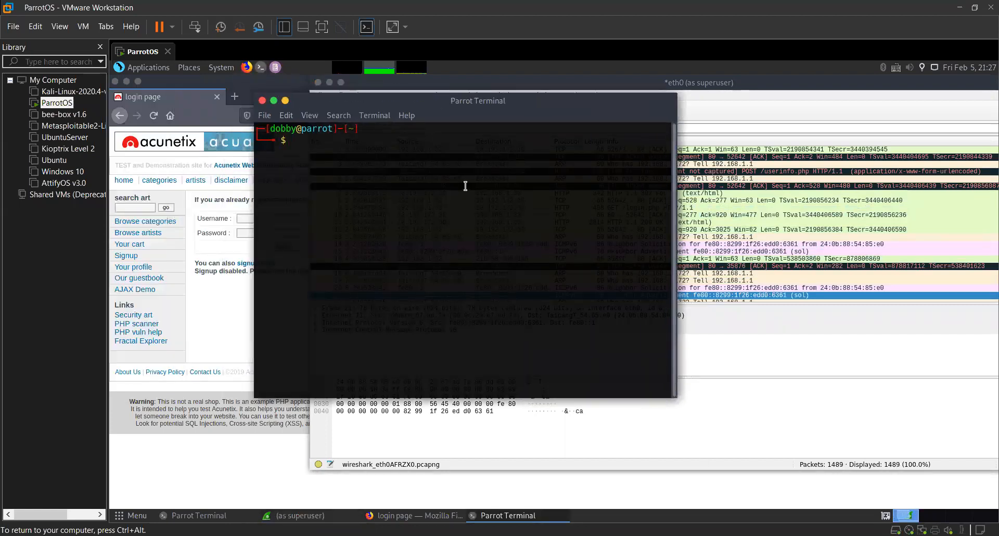
Start the Metasploitable2-Linux virtual machine and dismiss the removable devices hint.
click(72, 125)
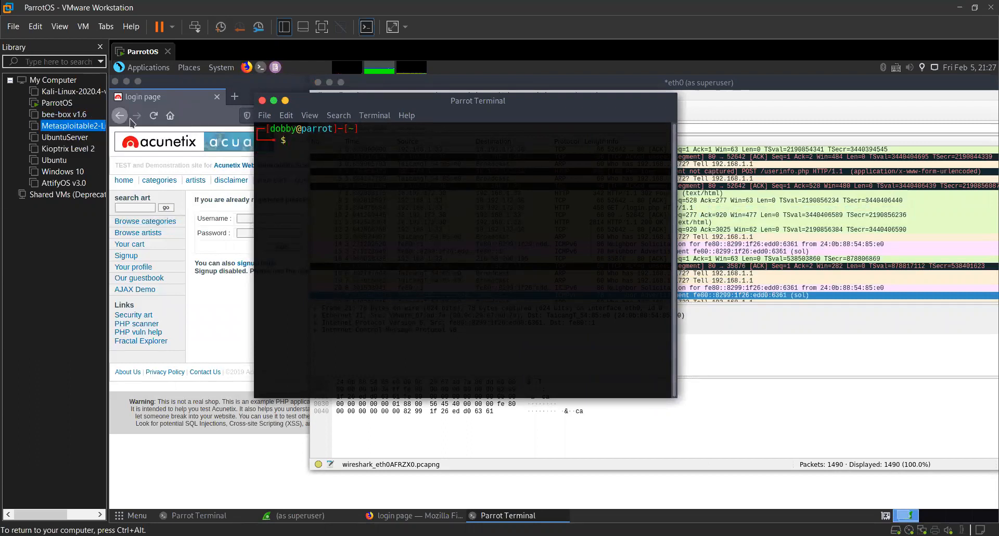
double_click(73, 126)
click(150, 95)
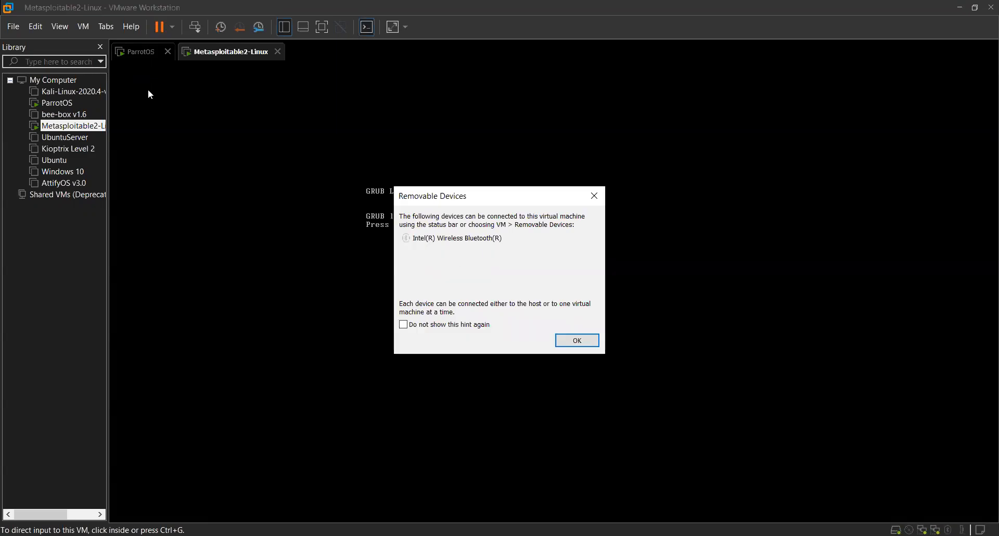
click(577, 341)
click(448, 373)
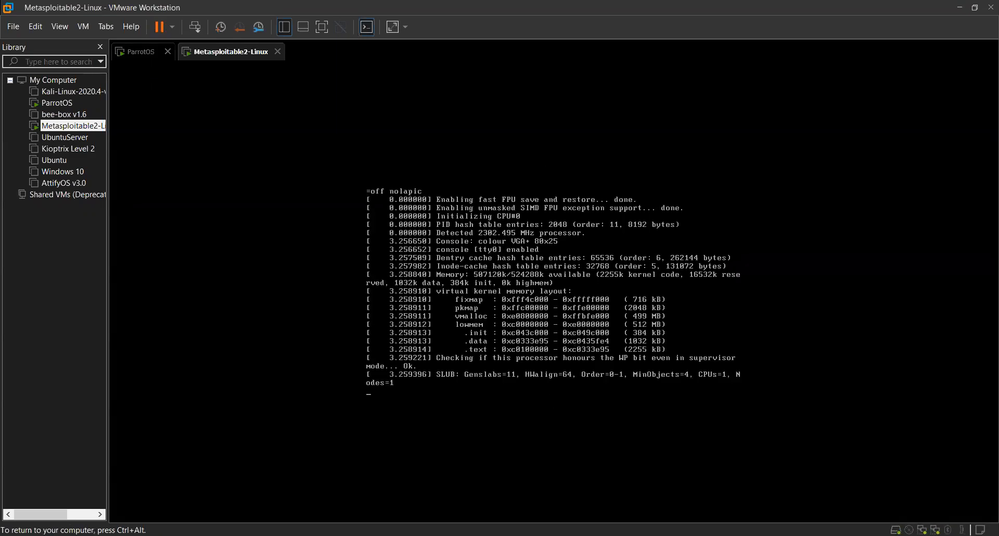
Log in to the Metasploitable console with its default username and the account password.
key(ctrl+alt)
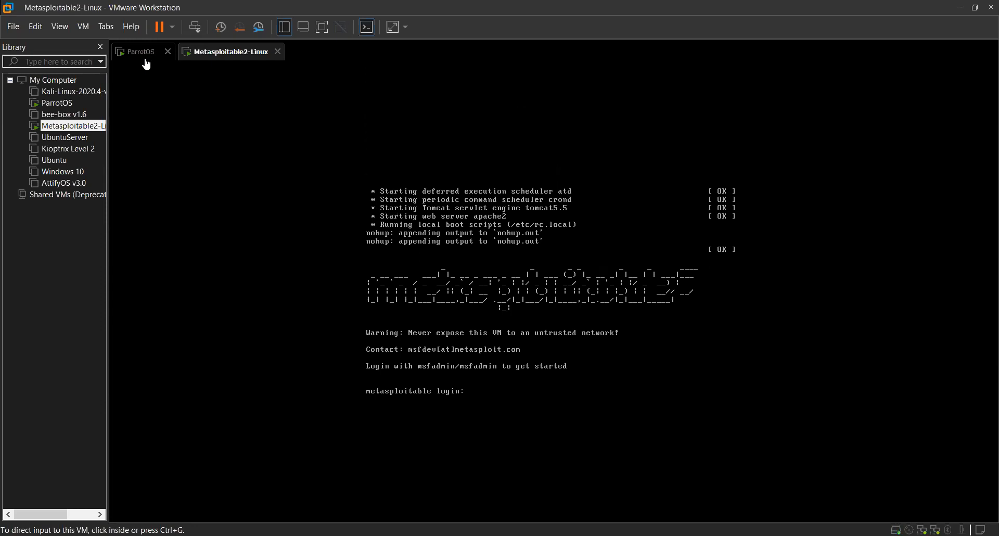
click(498, 265)
text(msfadmin)
key(Return)
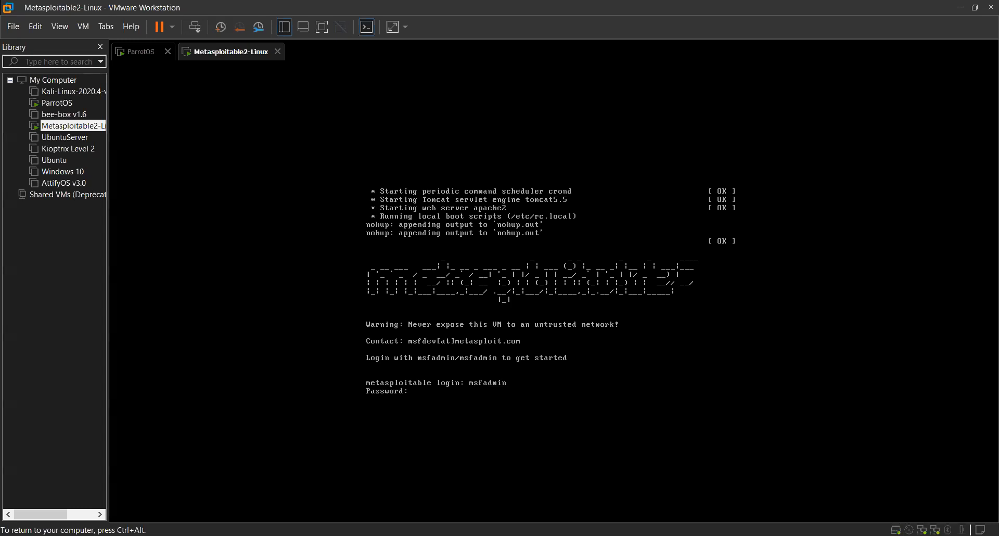
text(msfadmin)
key(Return)
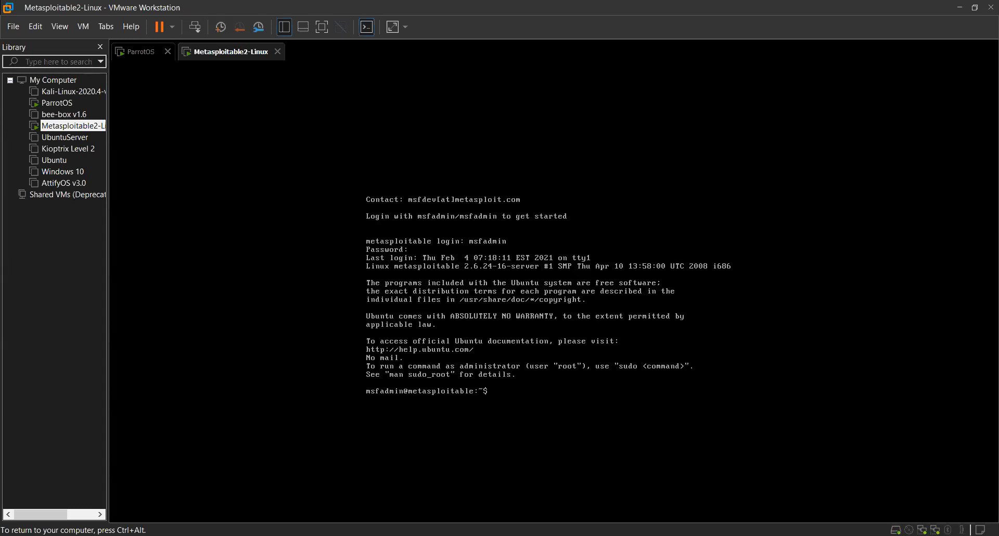
key(ctrl+alt)
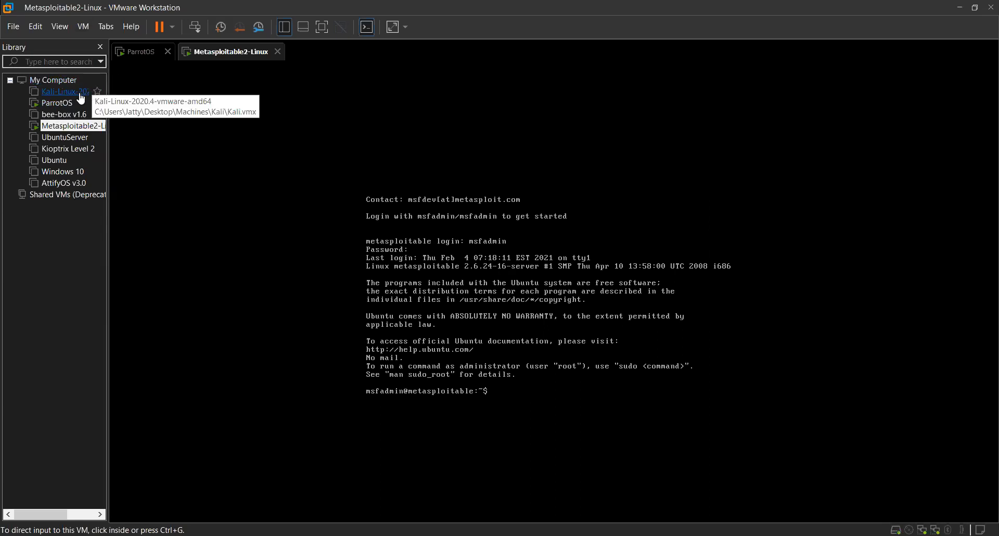
click(481, 414)
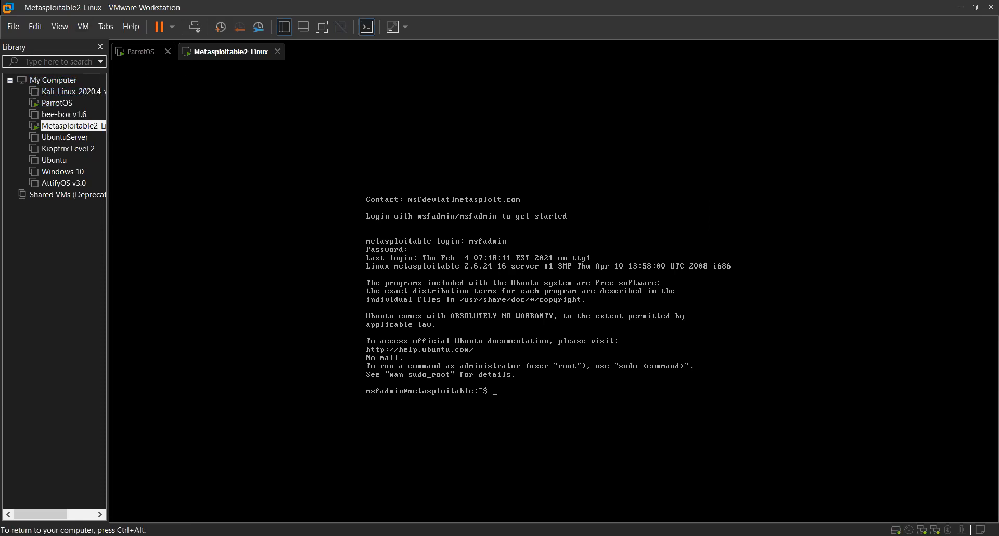
key(ctrl+alt)
click(562, 374)
key(ctrl+alt)
click(132, 52)
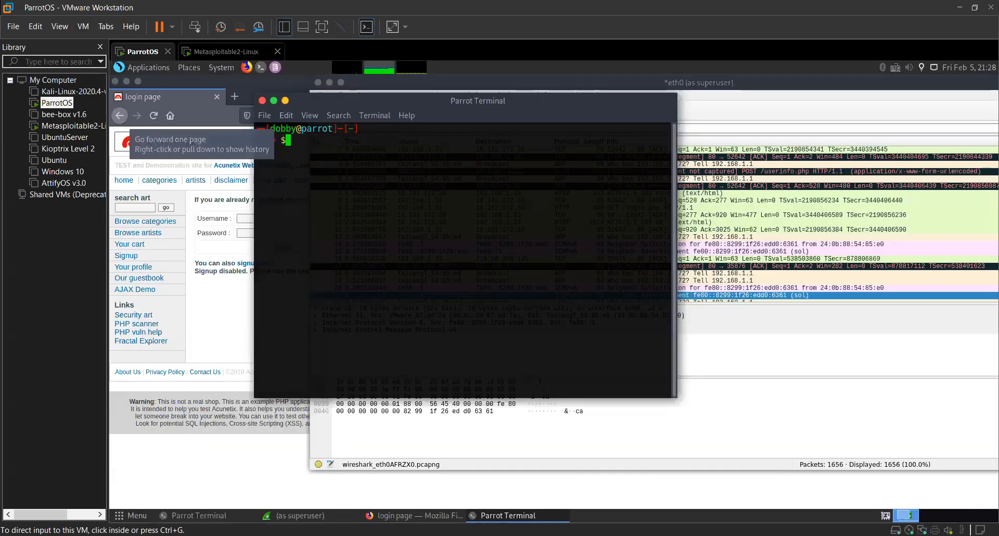
Check the Metasploitable2-Linux machine's network configuration with ifconfig and return to the ParrotOS machine.
click(218, 52)
text(ifconfig)
key(Return)
key(ctrl+alt)
key(ctrl+Tab)
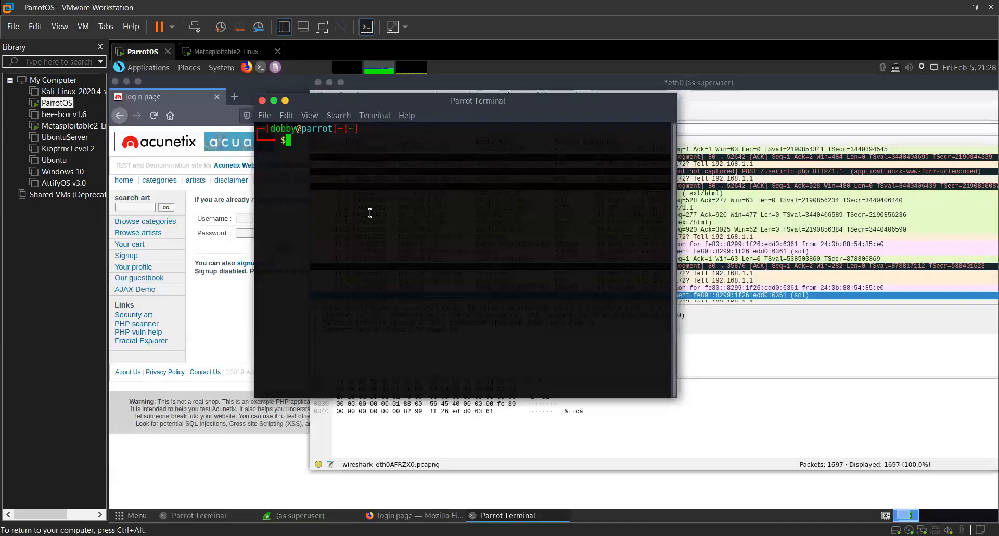
Enlarge the text in the new Parrot Terminal window by two zoom levels.
key(ctrl+plus)
key(ctrl+plus)
text(ftp)
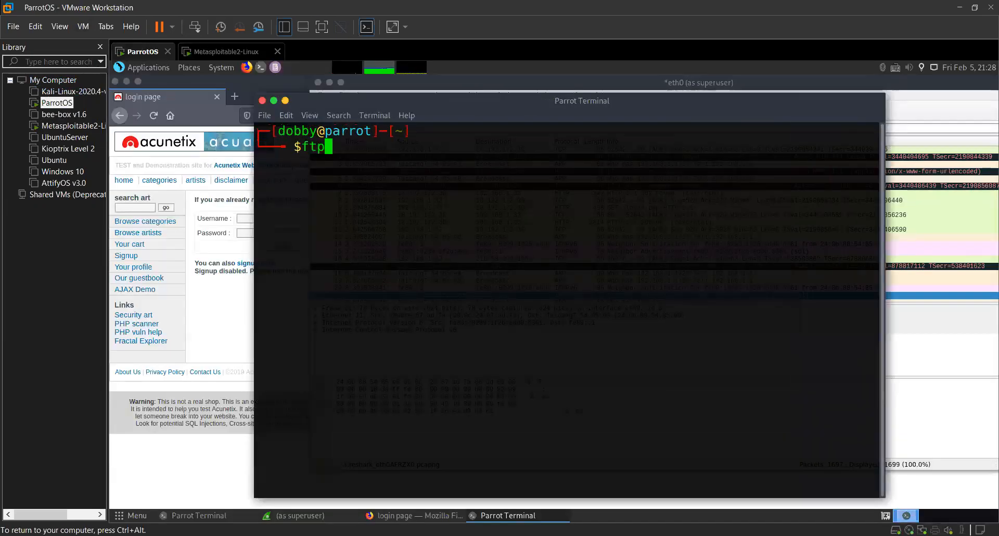
key(BackSpace)
key(BackSpace)
key(BackSpace)
Start a root shell with sudo bash using the account password, then enlarge the text one more level and clear the terminal.
text(sudo bash)
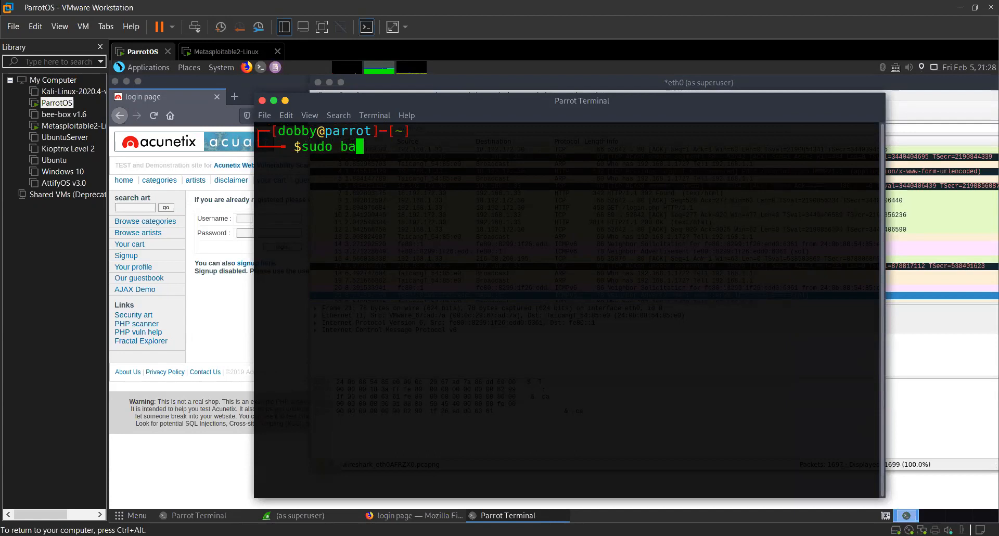
key(Return)
key(Return)
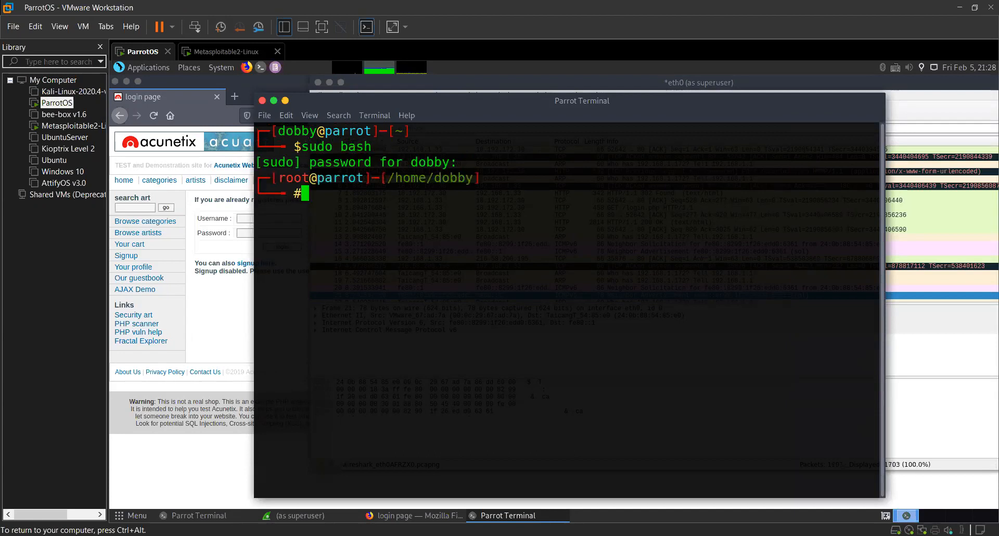
key(ctrl+plus)
key(ctrl+l)
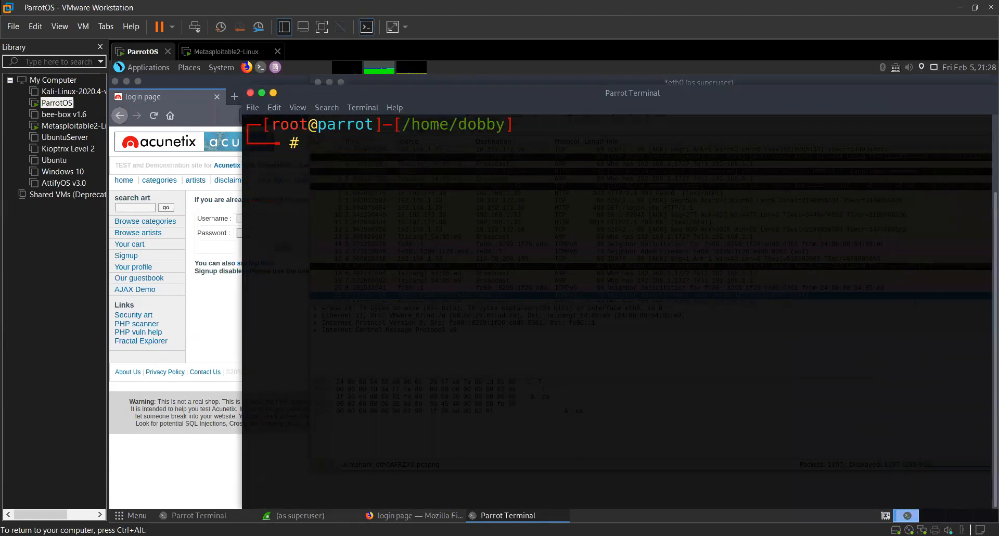
Move the terminal window clear of the screen edge and enter the command ftp 192.168.1.165 at the root prompt.
text(ftp)
drag(348, 94, 285, 116)
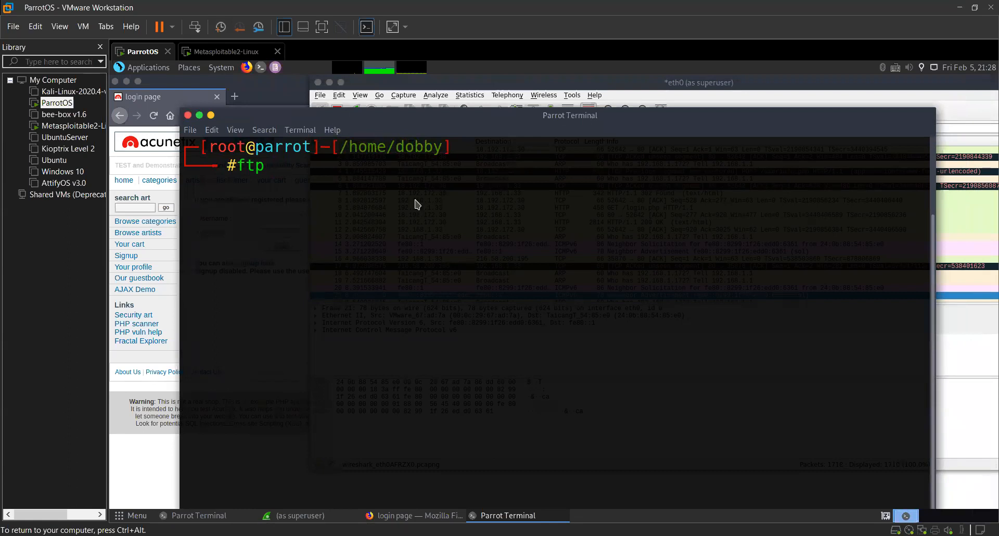
key(alt+Tab)
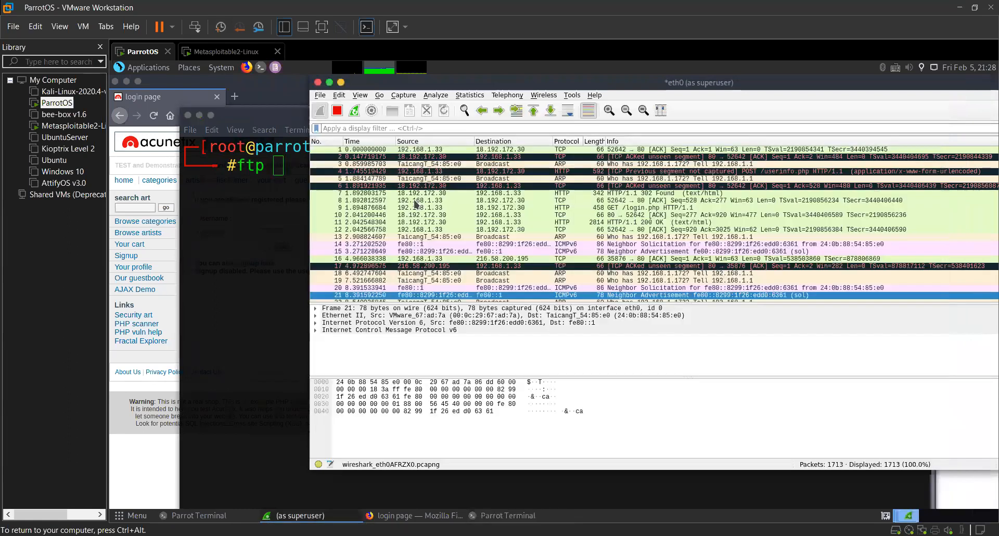
click(289, 173)
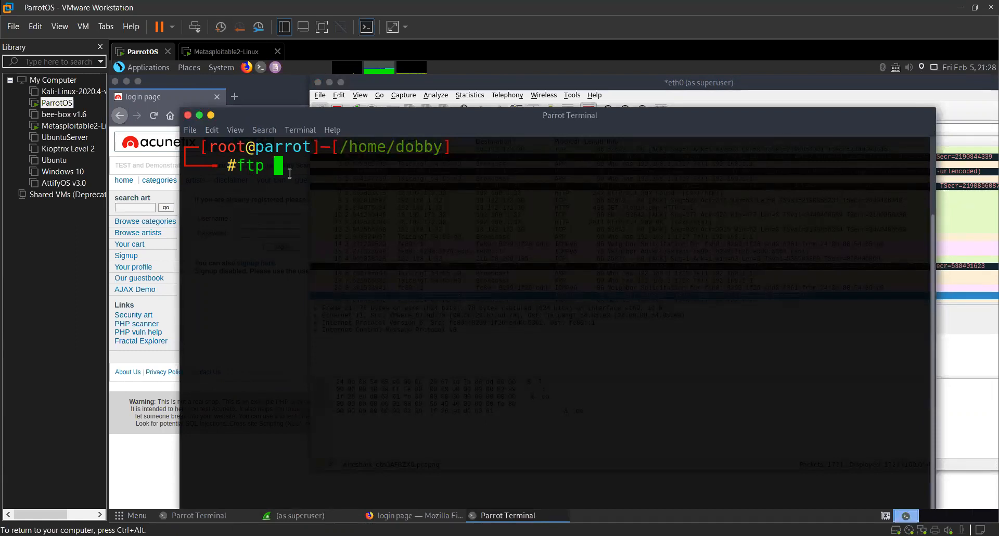
text(192.168.1.165)
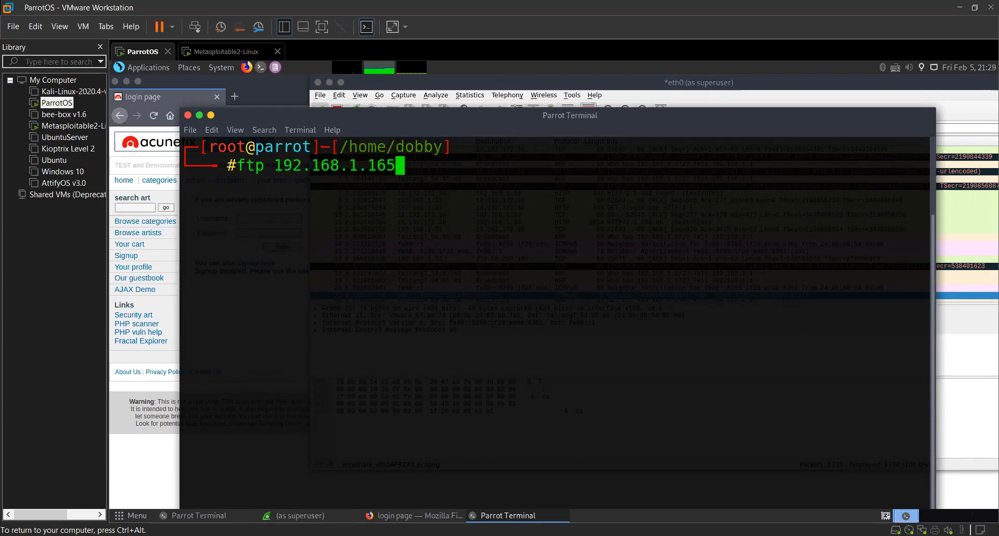
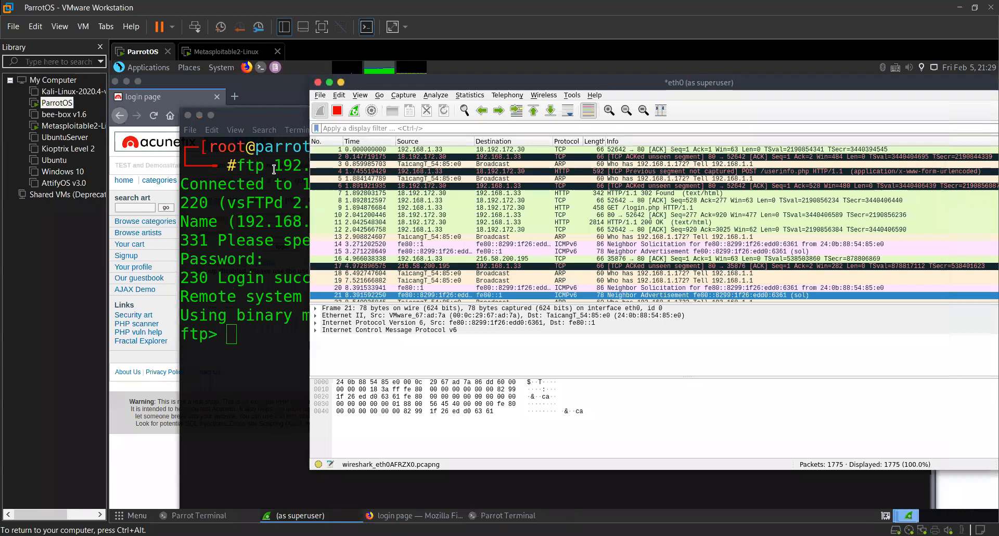
Look further down the captured packet list in Wireshark for traffic from the FTP login.
scroll(319, 172, down, 4)
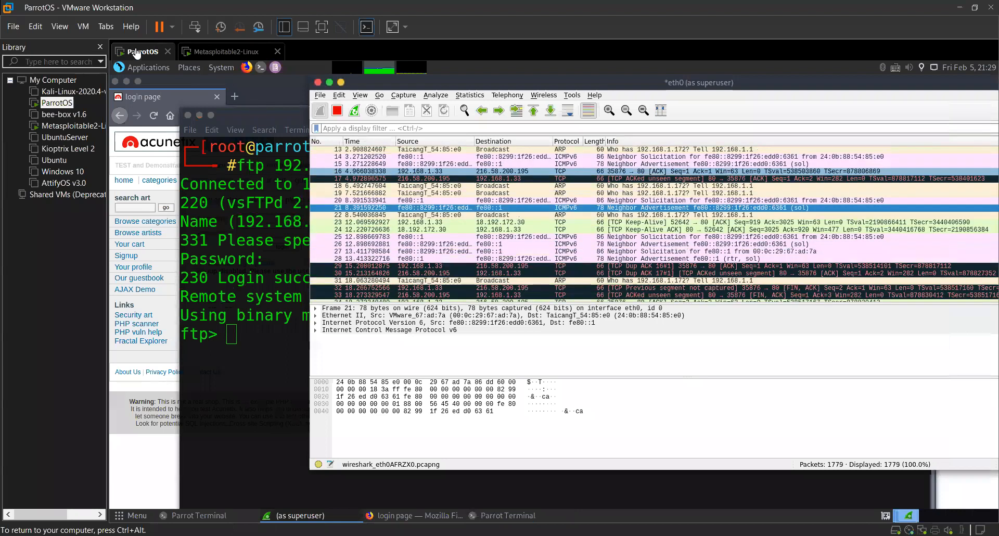
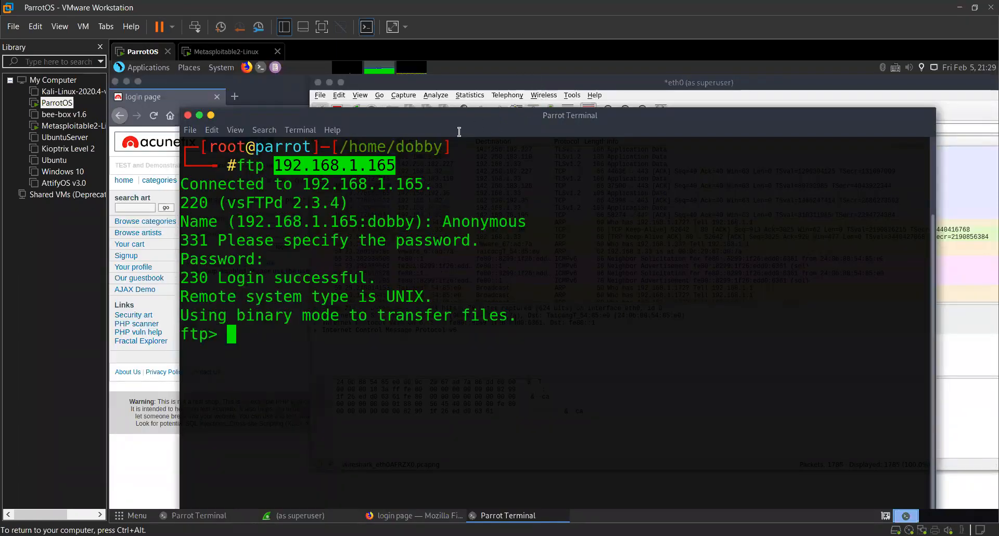
Switch to the Wireshark capture and filter the displayed packets with ftp.
key(alt+Tab)
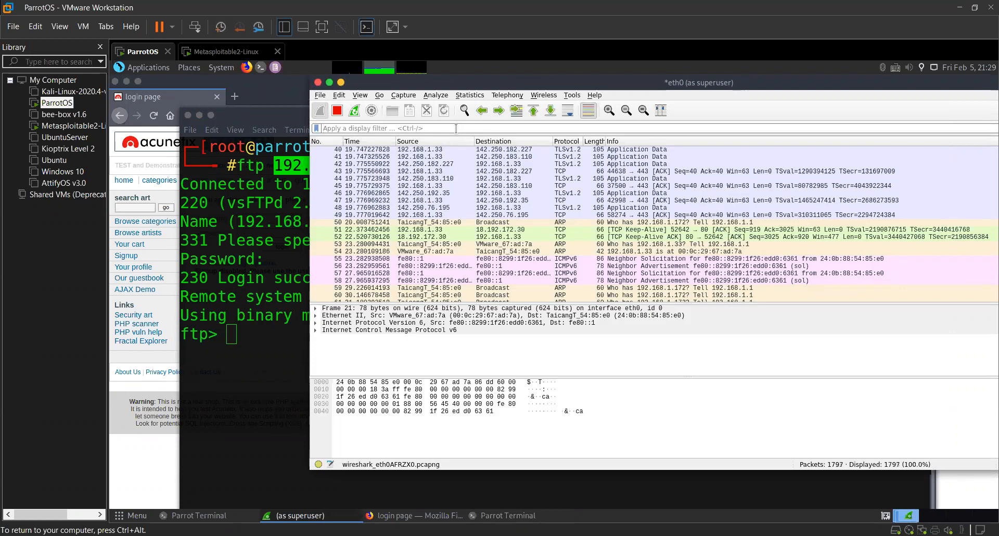
click(456, 128)
text(ftp)
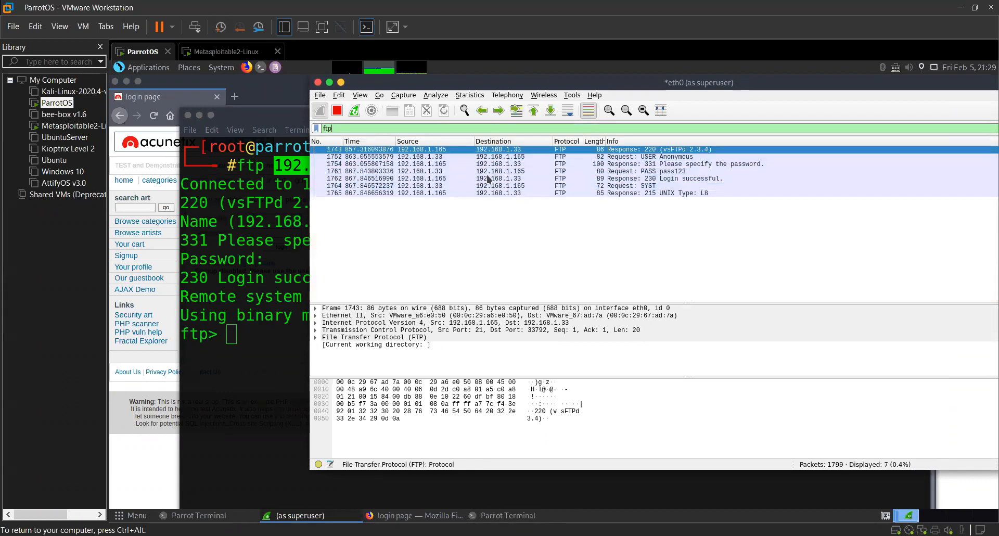
Examine the filtered FTP packets one by one, checking their decoded contents for the login exchange.
key(Down)
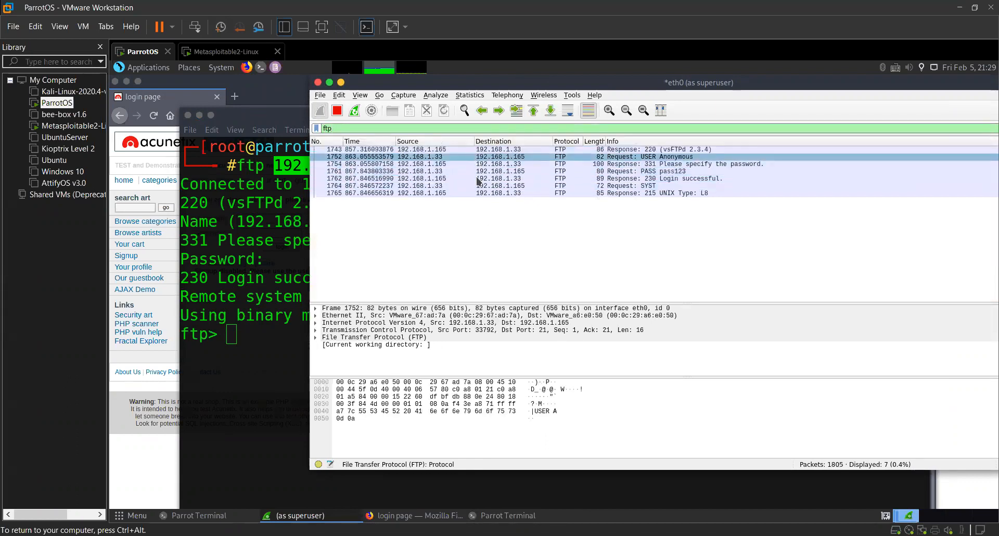
key(Down)
key(Down)
key(Down)
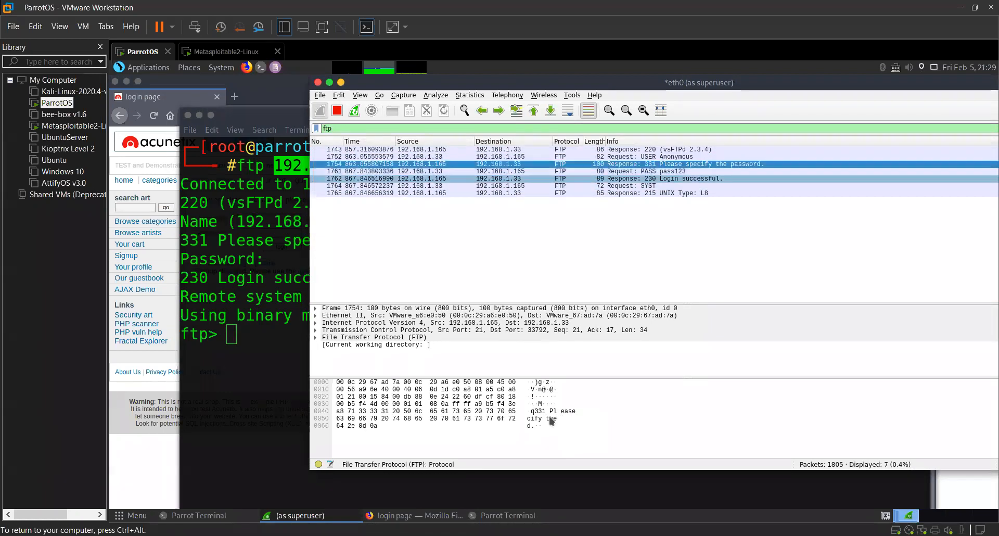
click(553, 415)
key(Down)
key(Down)
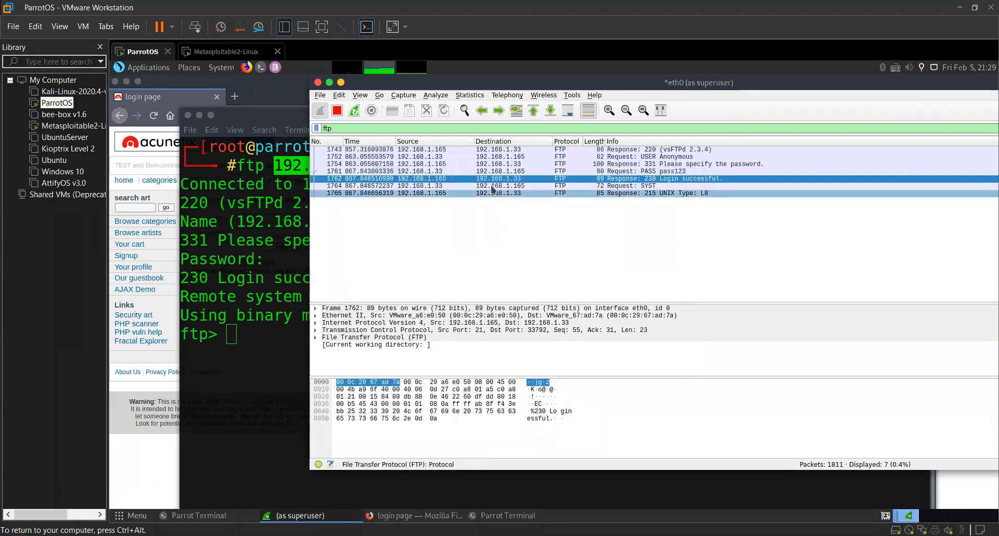
click(494, 186)
click(493, 178)
click(492, 157)
Follow the TCP stream of the first FTP packet, the vsFTPd 2.3.4 response.
click(492, 150)
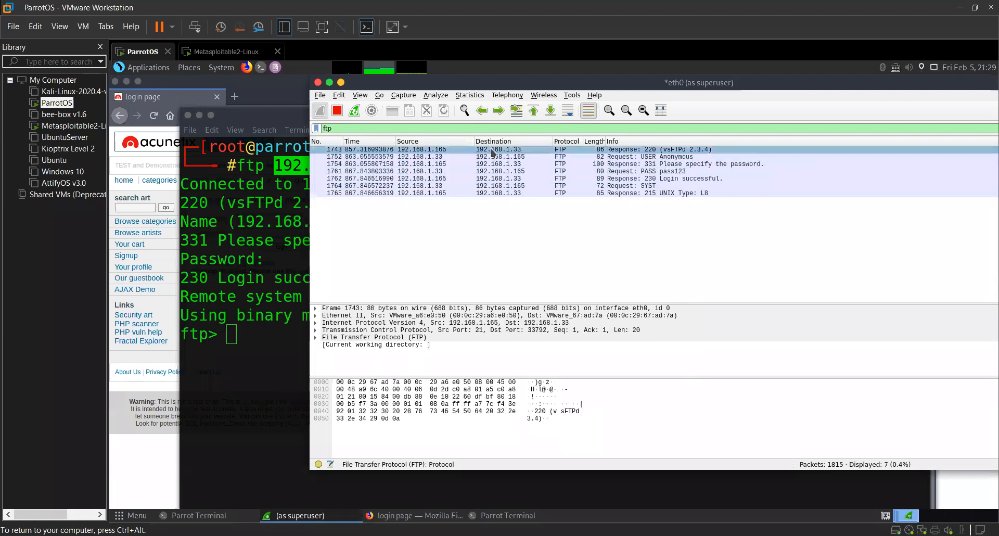
right_click(492, 151)
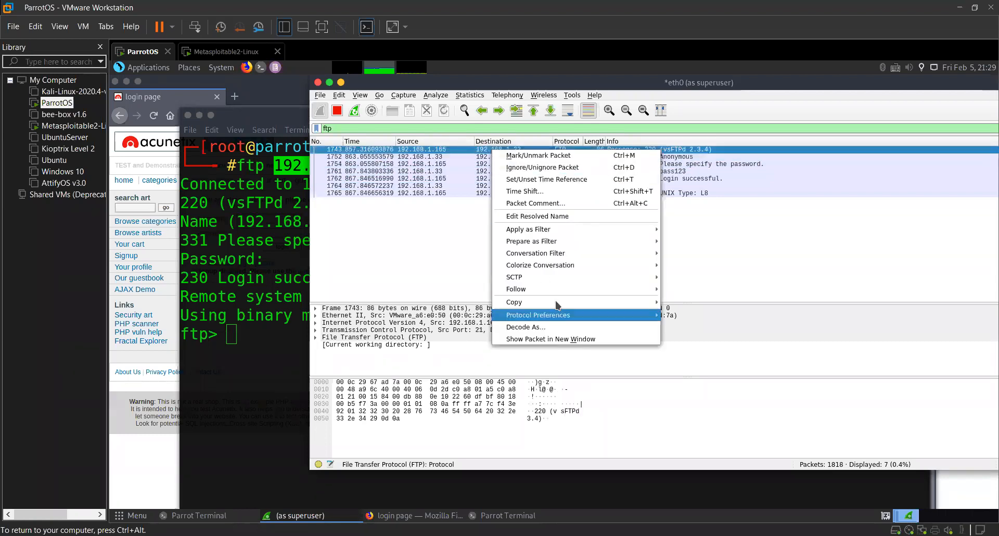
mouse_move(559, 289)
click(684, 290)
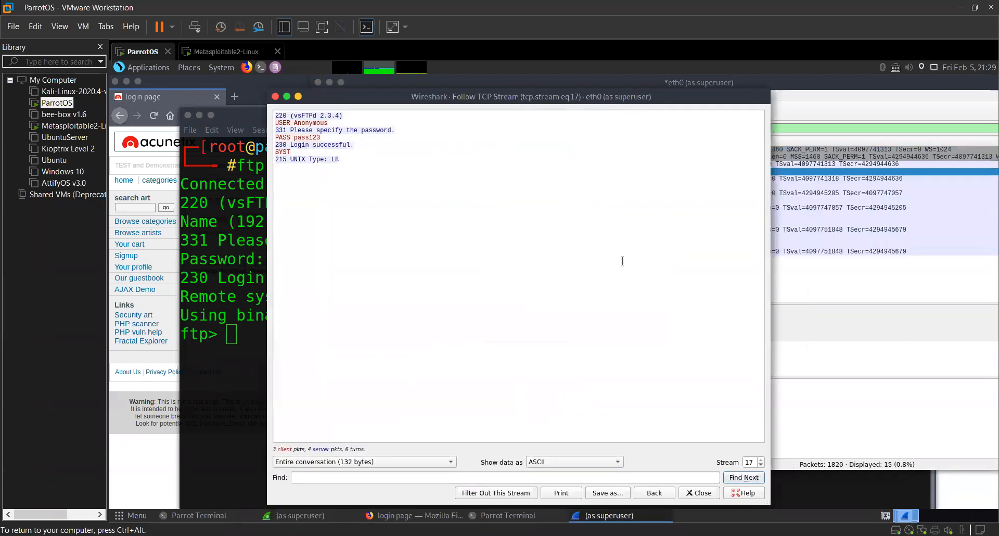
Highlight the whole FTP conversation in the followed stream and inspect its USER line.
drag(361, 160, 277, 119)
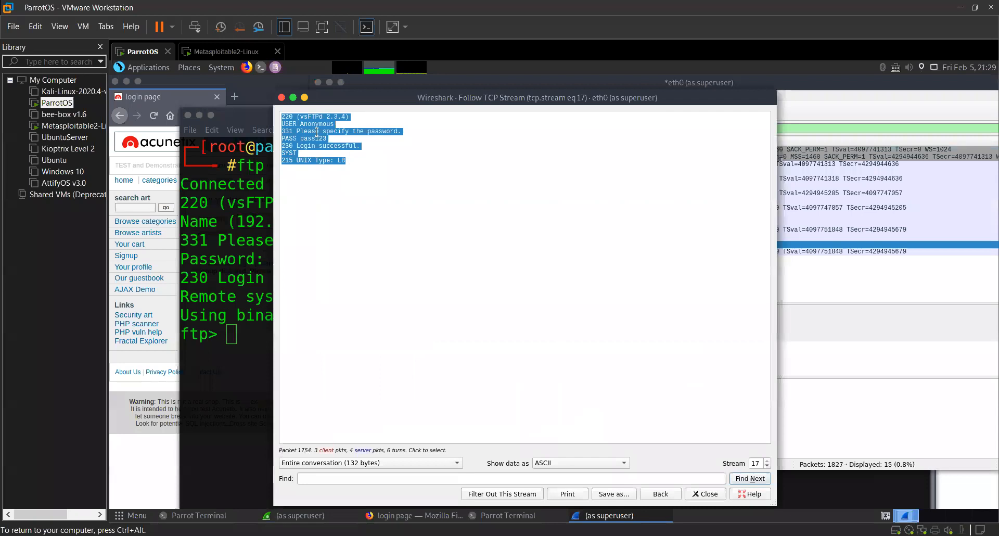
double_click(315, 133)
double_click(290, 124)
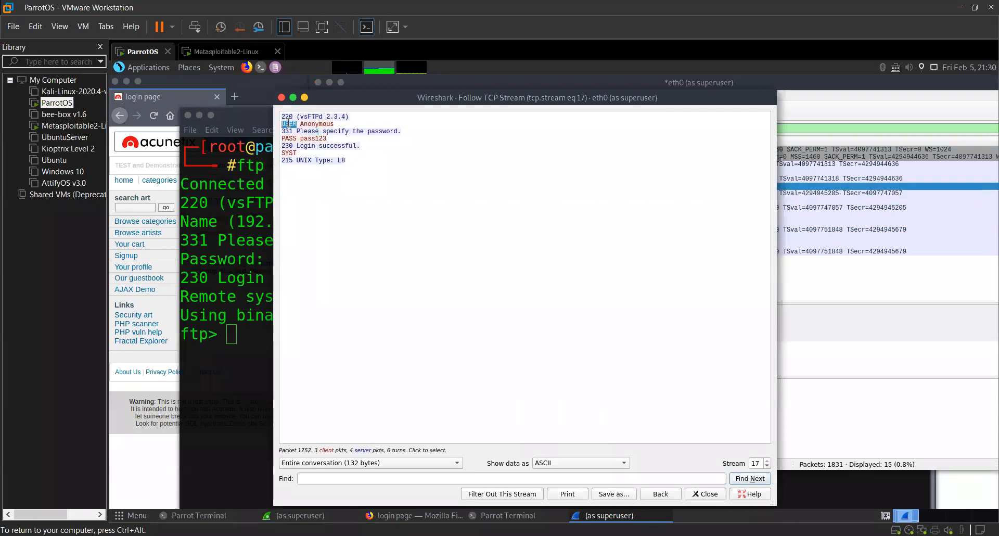
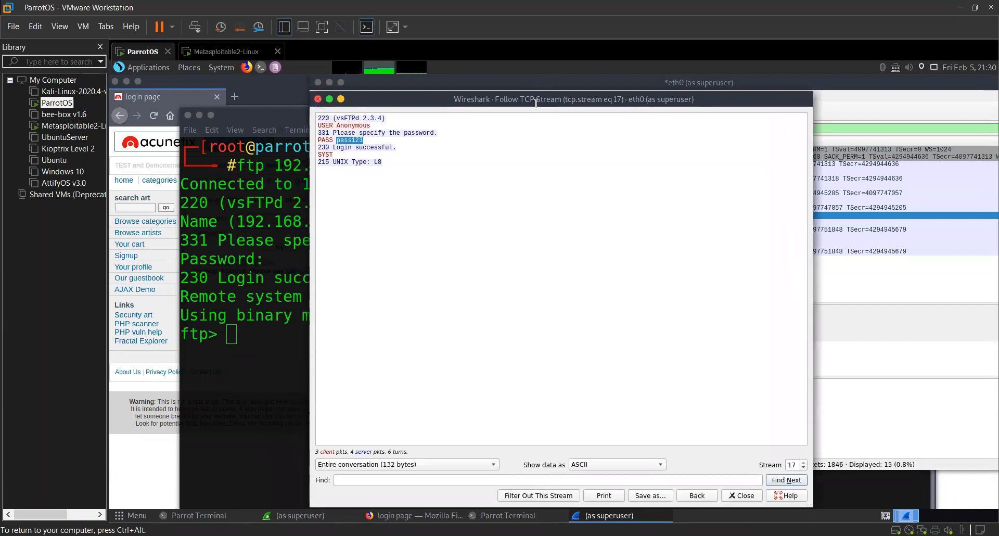
Close the followed TCP stream and shift the Wireshark capture window slightly sideways to uncover more of the terminal.
key(Escape)
drag(537, 84, 556, 84)
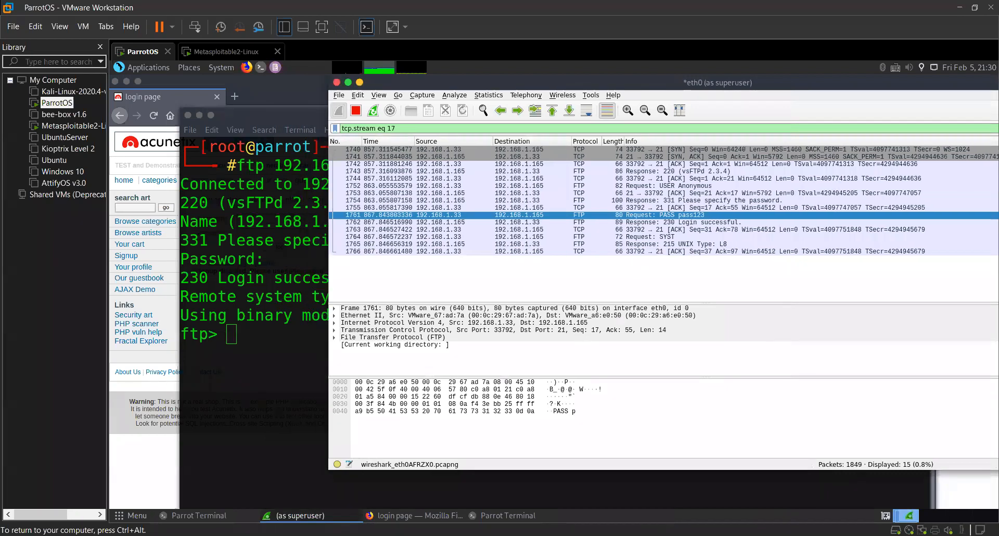
Switch to the terminal with the FTP login, end the FTP session and clear the terminal screen.
click(291, 292)
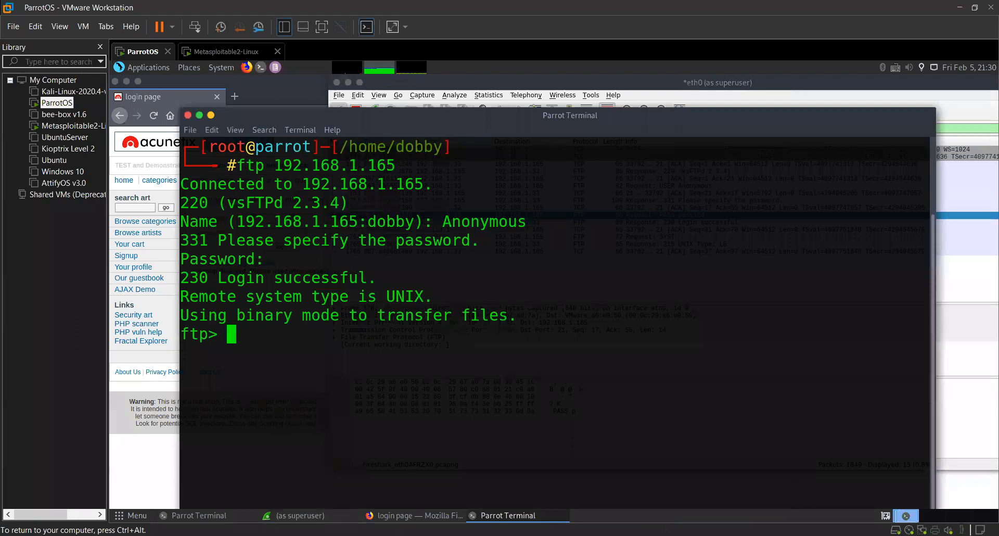
key(ctrl+d)
key(ctrl+l)
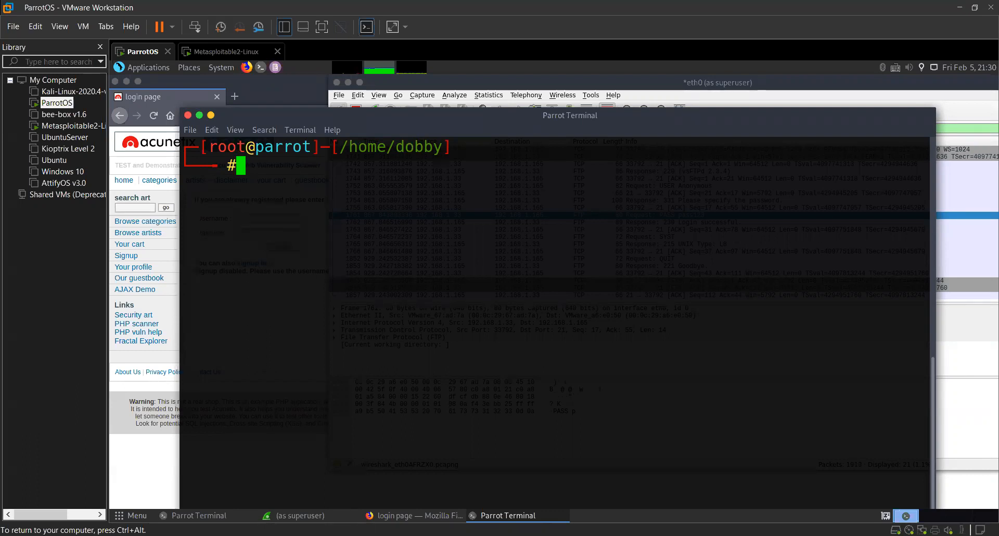
text(Ano)
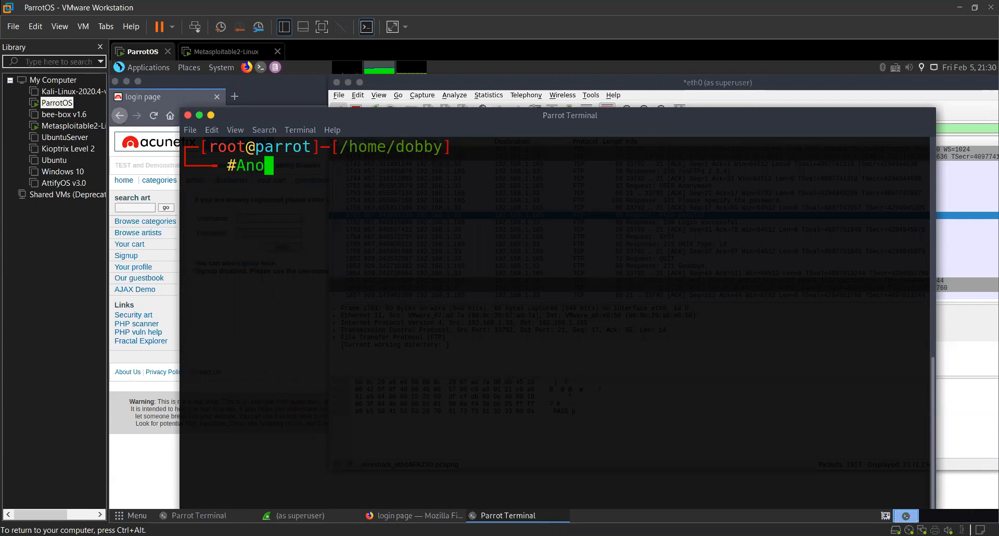
text(nymous)
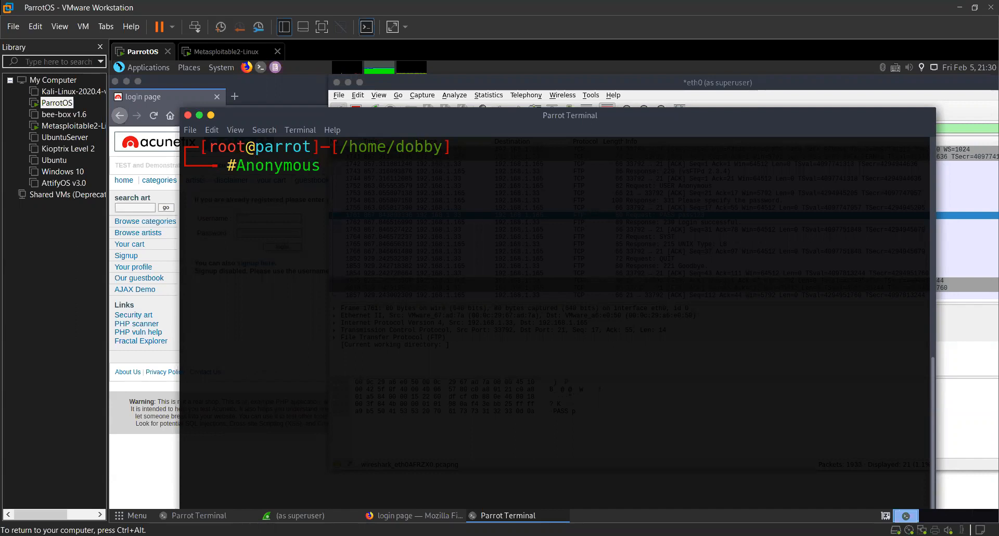
key(BackSpace)
text(s)
key(BackSpace)
key(BackSpace)
key(BackSpace)
key(BackSpace)
key(BackSpace)
key(BackSpace)
key(BackSpace)
key(BackSpace)
key(BackSpace)
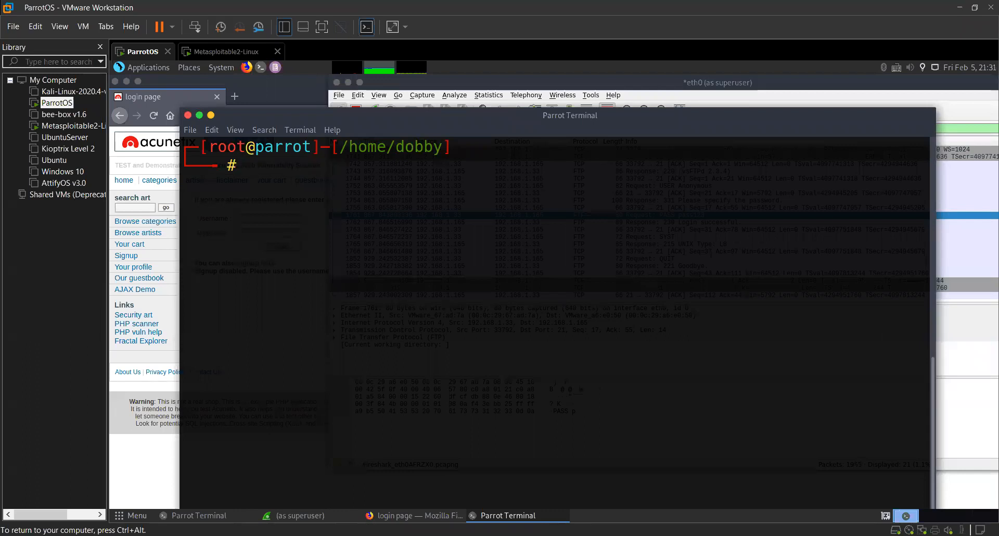
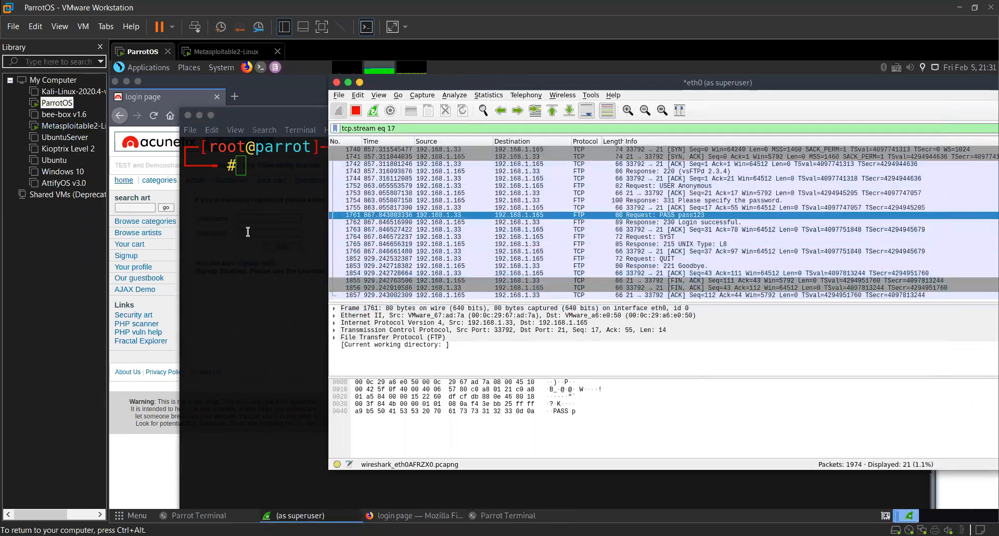
Bring the Wireshark capture back to the front and follow the TCP stream of packet 1763.
click(281, 215)
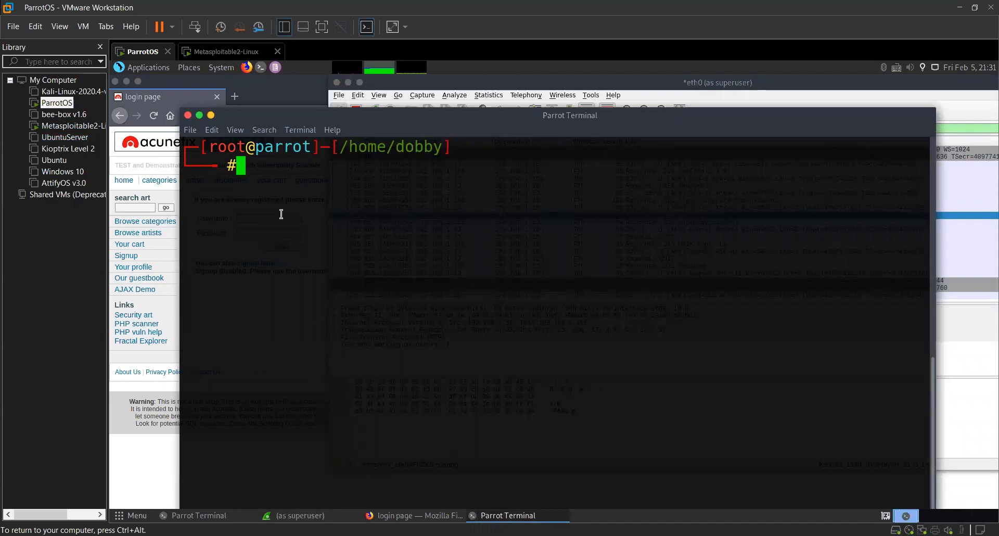
click(506, 81)
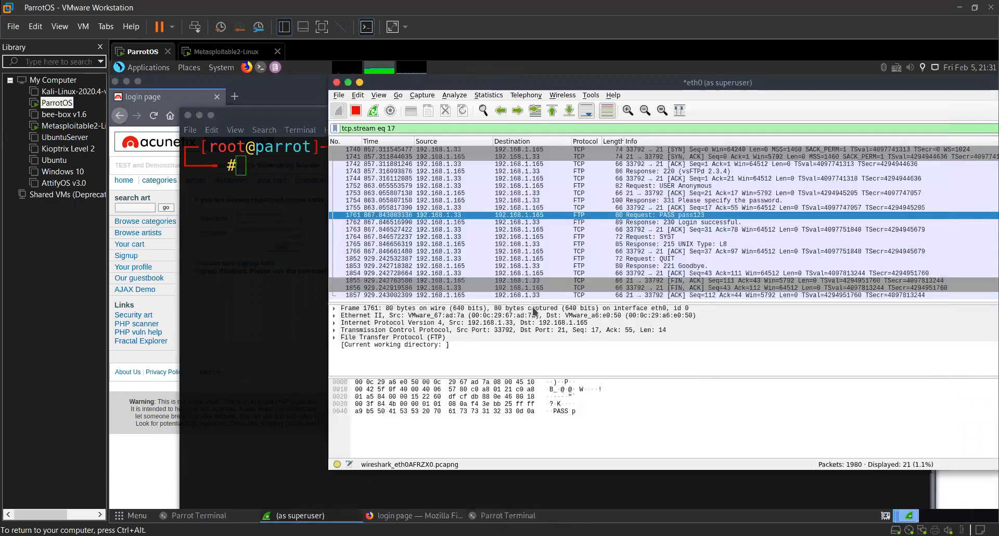
key(Down)
key(Down)
key(Menu)
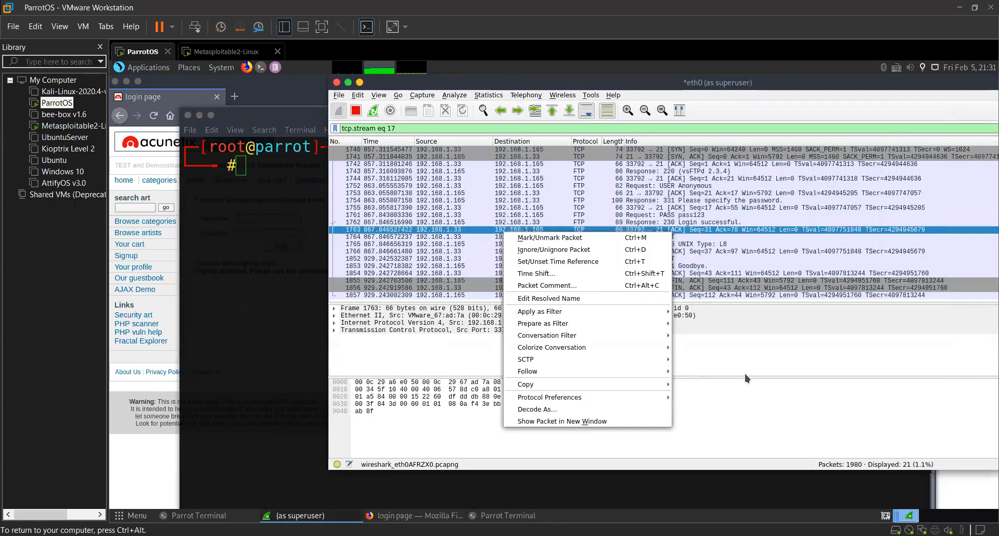
mouse_move(573, 371)
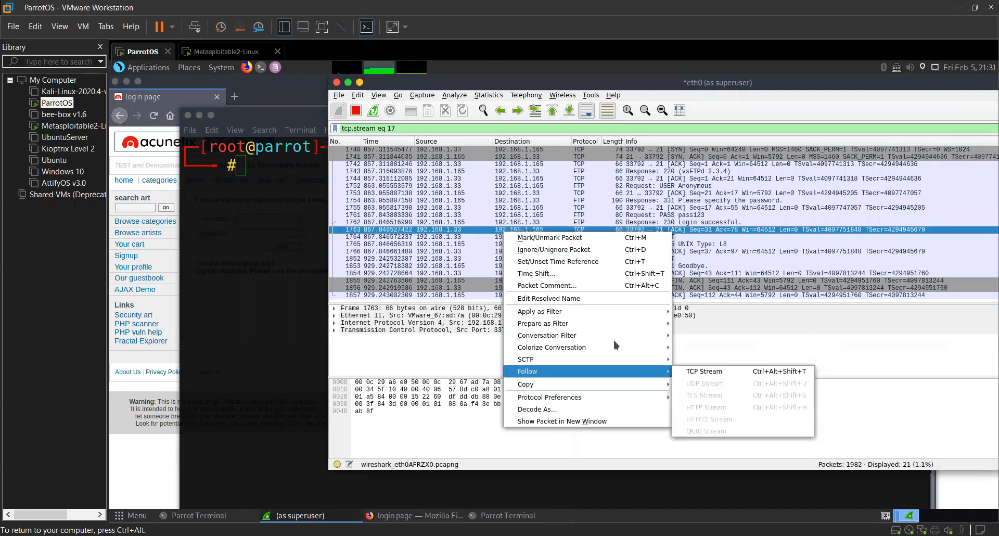
click(704, 372)
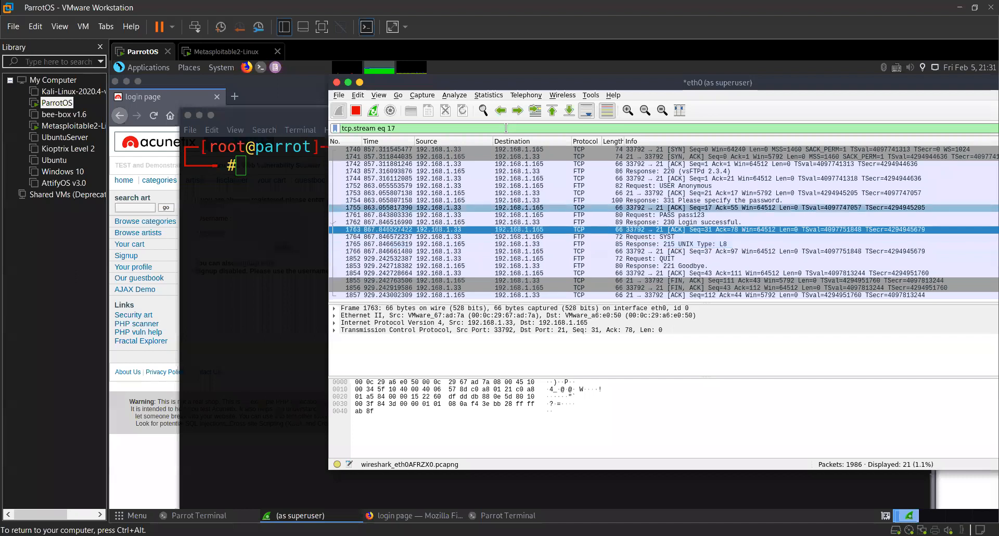
Clear the tcp.stream display filter and restart the live capture on eth0.
triple_click(506, 128)
key(BackSpace)
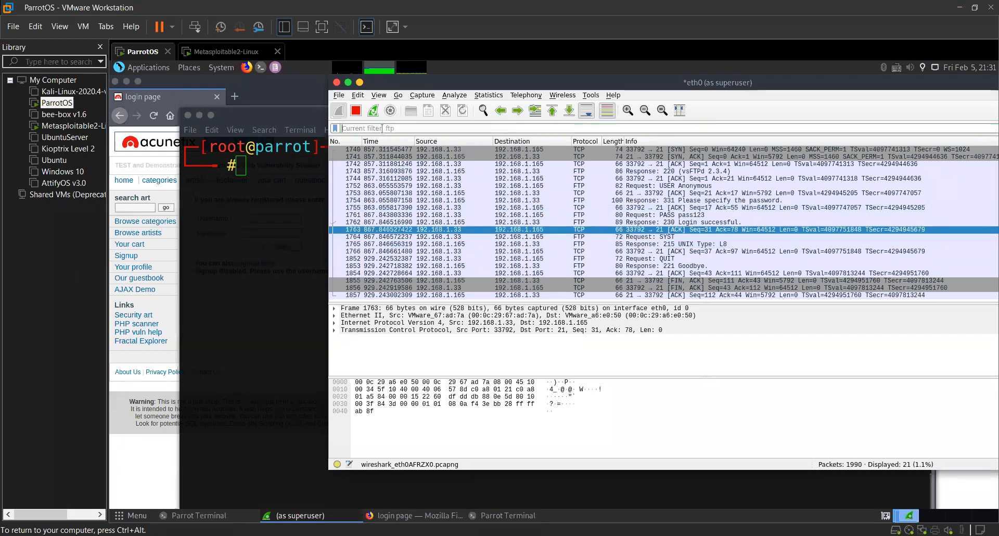
click(356, 110)
Switch to Firefox and load Google in place of the login page.
click(219, 102)
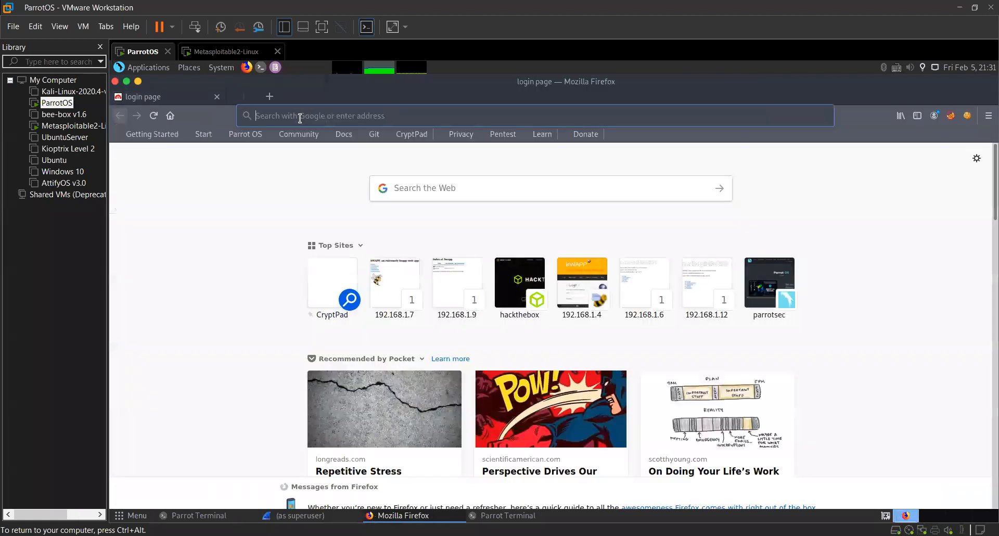
click(340, 121)
key(alt+Tab)
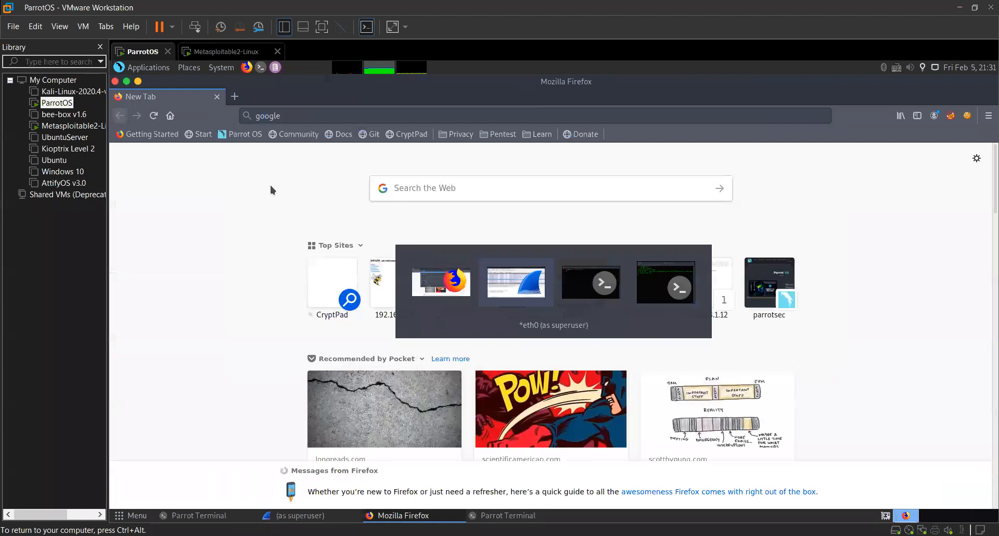
key(ctrl+e)
key(alt+w)
key(alt+Tab)
text(google)
key(Return)
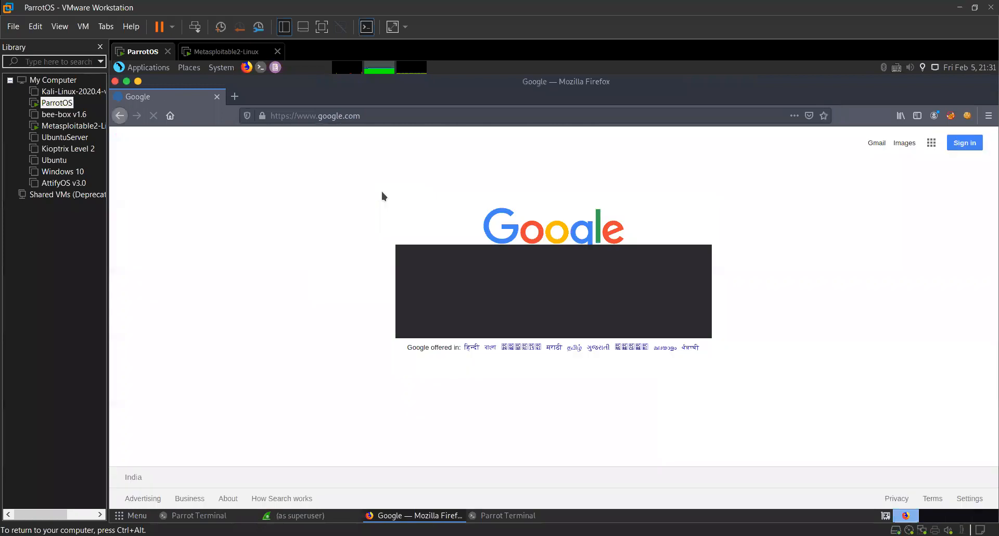
Return to Wireshark, move its window fully into view and clear the display filter to list all captured packets.
key(alt+Tab)
key(alt+Tab)
key(alt+Tab)
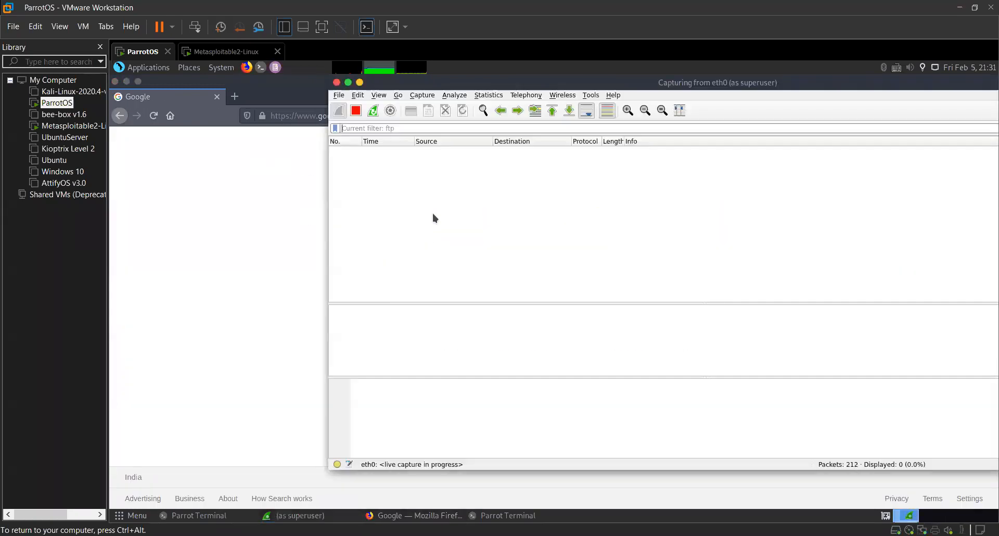
drag(877, 94, 796, 96)
click(955, 128)
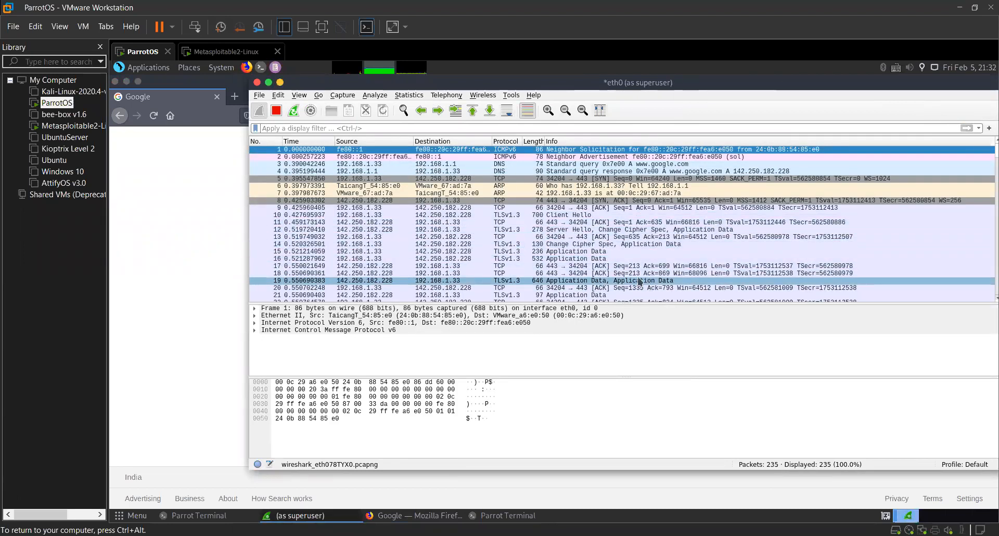
Select the TLSv1.3 Client Hello packet and examine the encrypted traffic around it.
click(518, 215)
scroll(515, 246, down, 1)
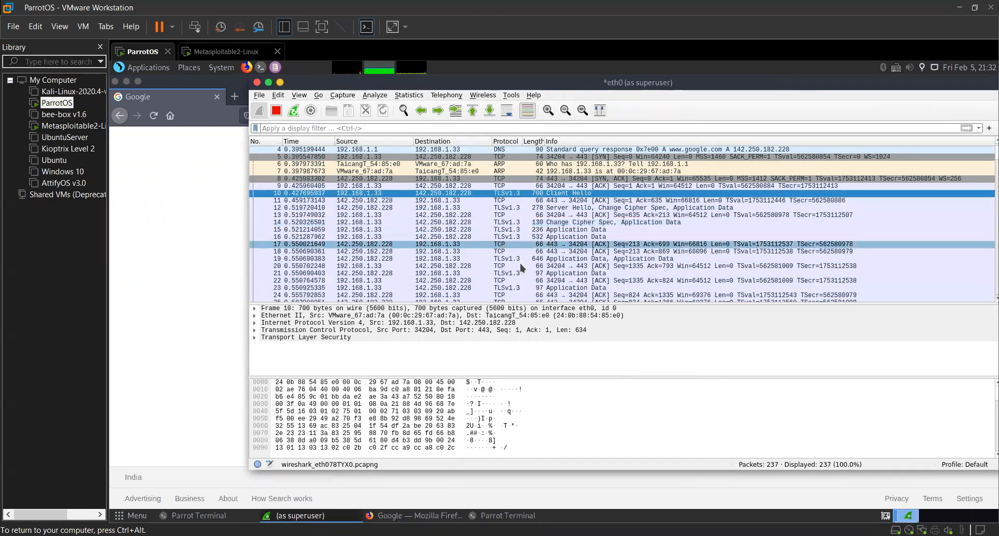
scroll(550, 246, up, 1)
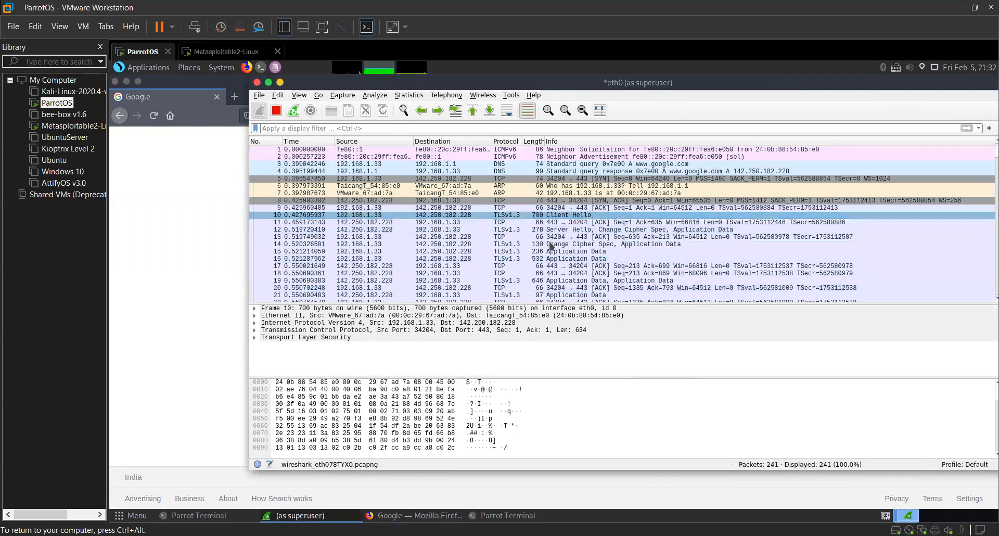
key(alt+Tab)
key(alt+Tab)
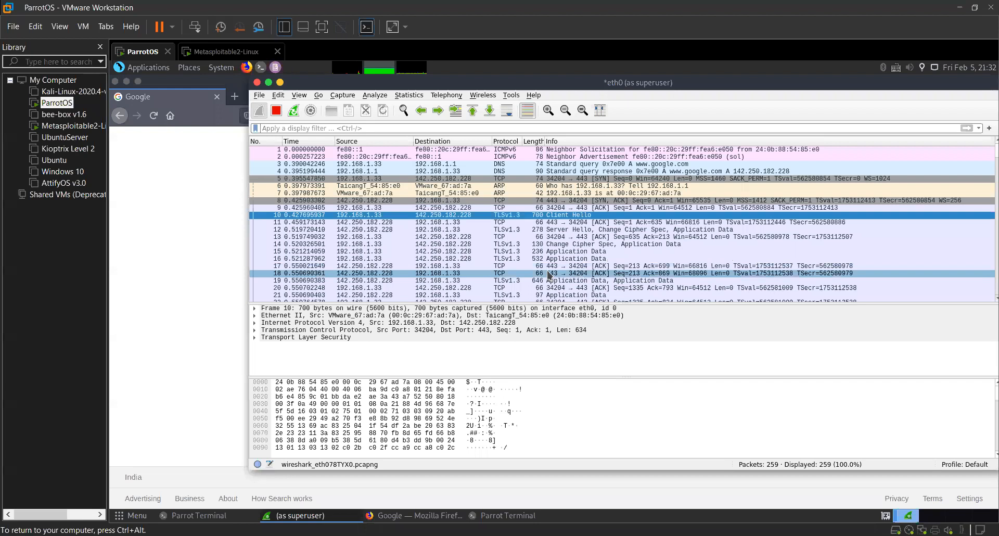
scroll(550, 274, down, 1)
scroll(536, 275, up, 1)
Switch to the empty terminal and move its window down to uncover the Wireshark packet list.
key(alt+Tab)
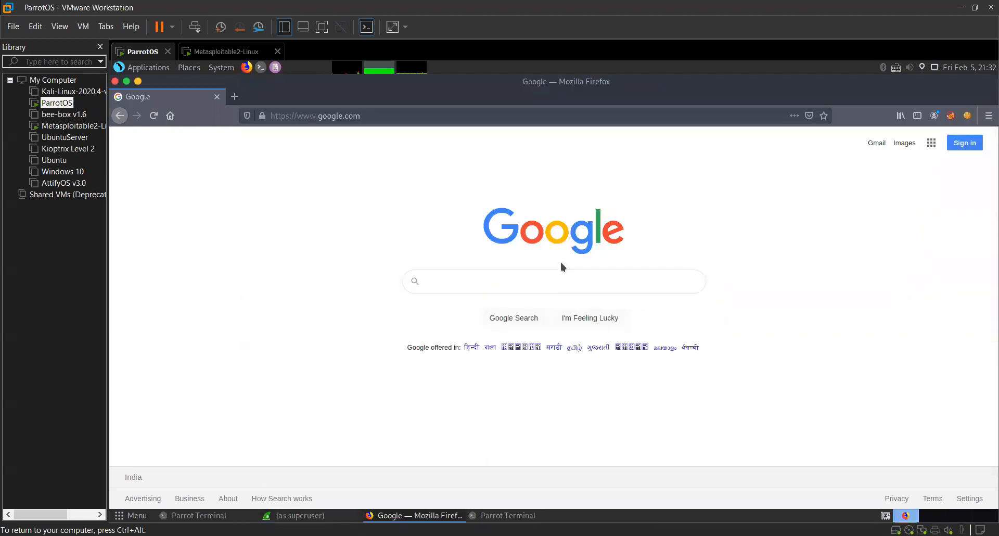
key(alt+Tab)
key(alt+Tab)
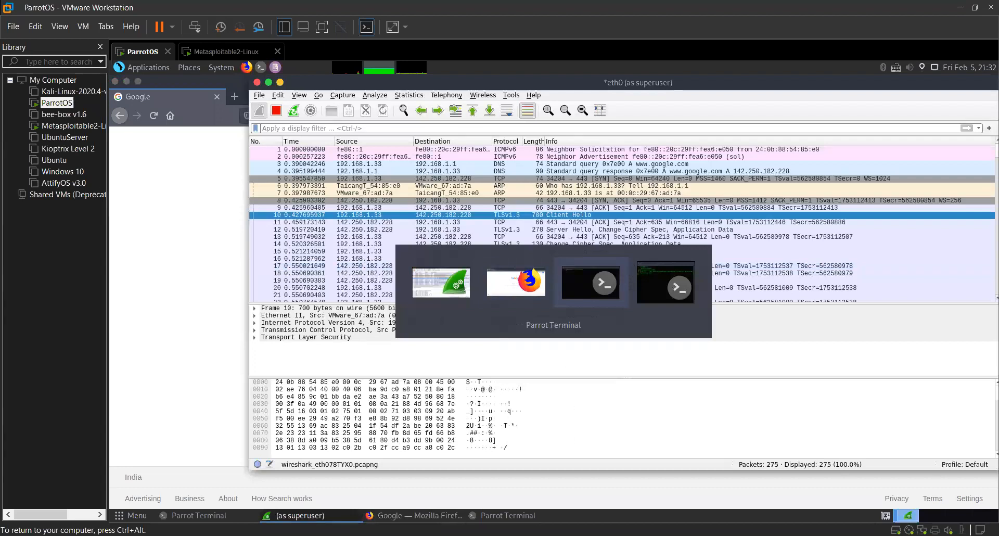
click(567, 266)
key(ctrl+alt)
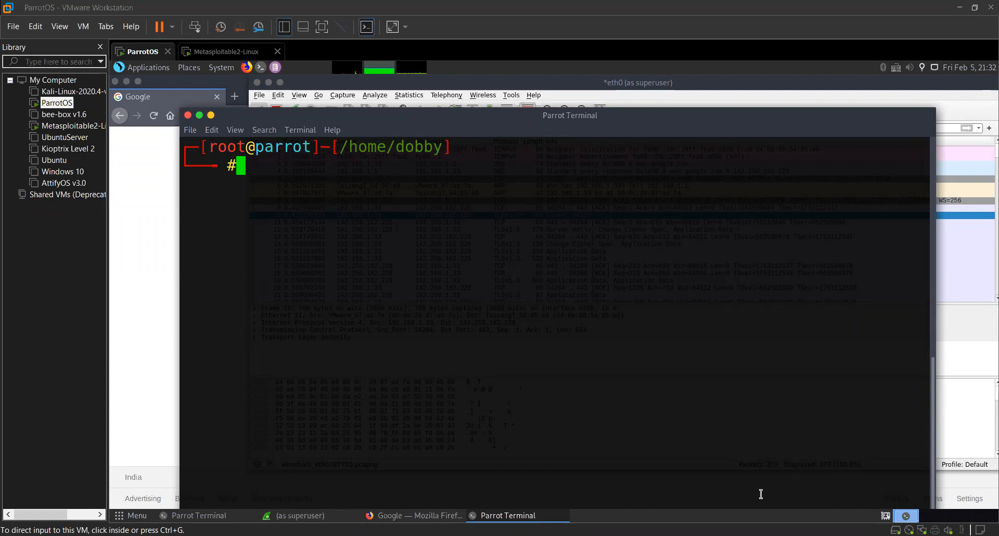
drag(562, 116, 624, 274)
Bring Firefox to the front and examine the HTTPS address and connection information of the Google page.
click(232, 130)
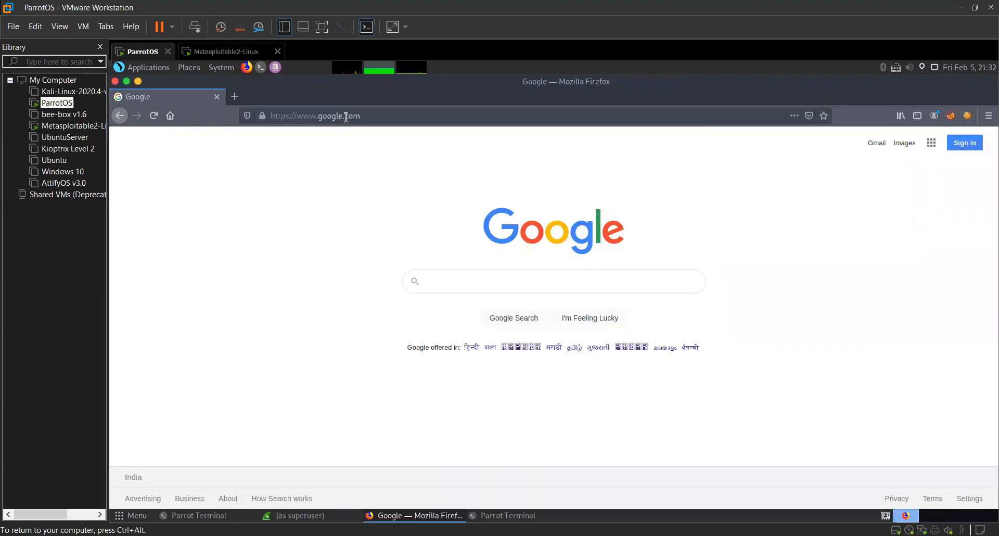
click(372, 117)
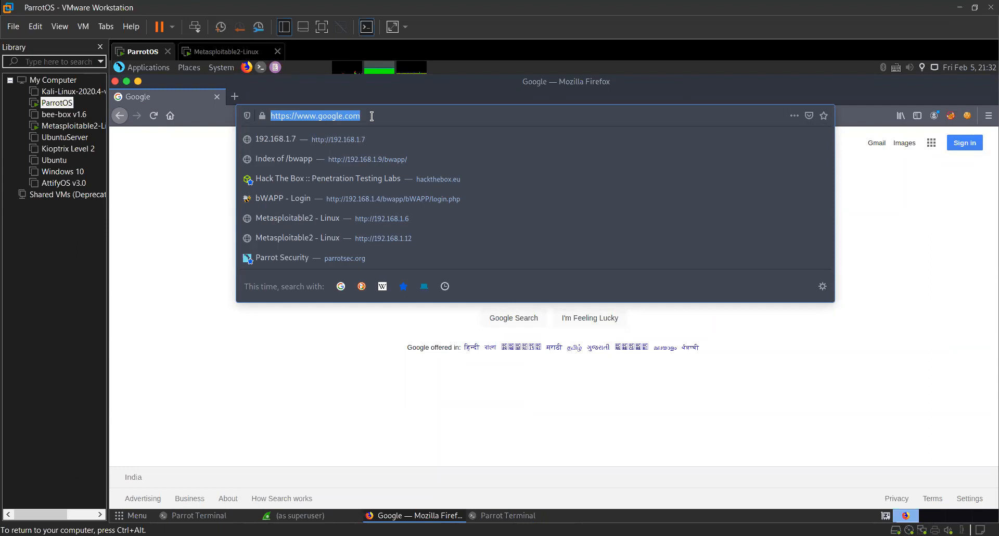
click(247, 115)
click(161, 301)
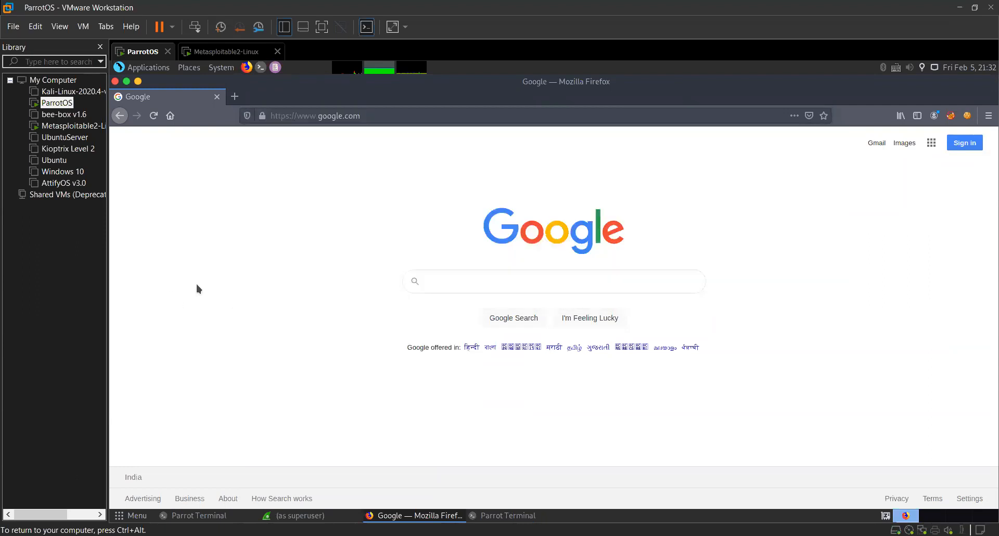
Return to Wireshark and select the Client Hello packet to relate it to the HTTPS page in Firefox.
key(alt+Tab)
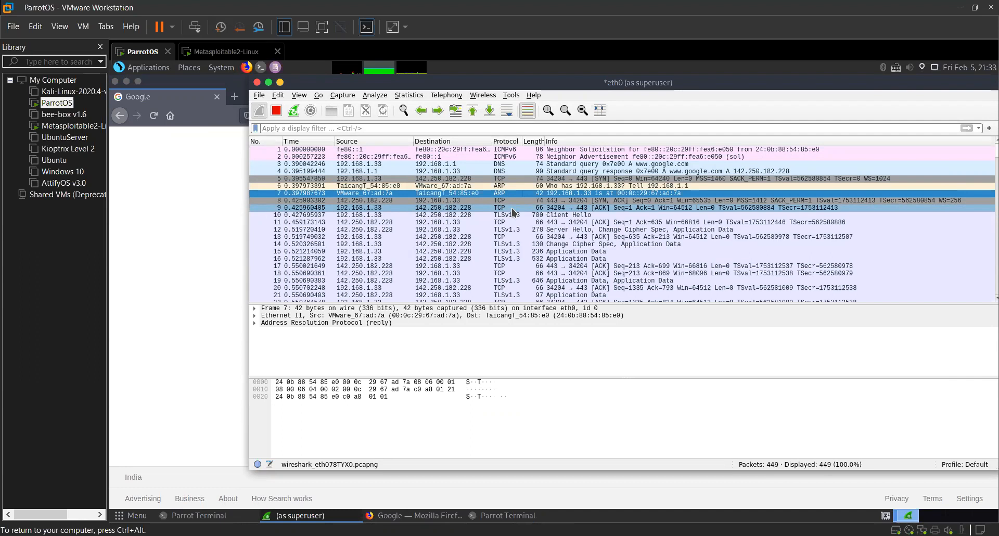
click(484, 215)
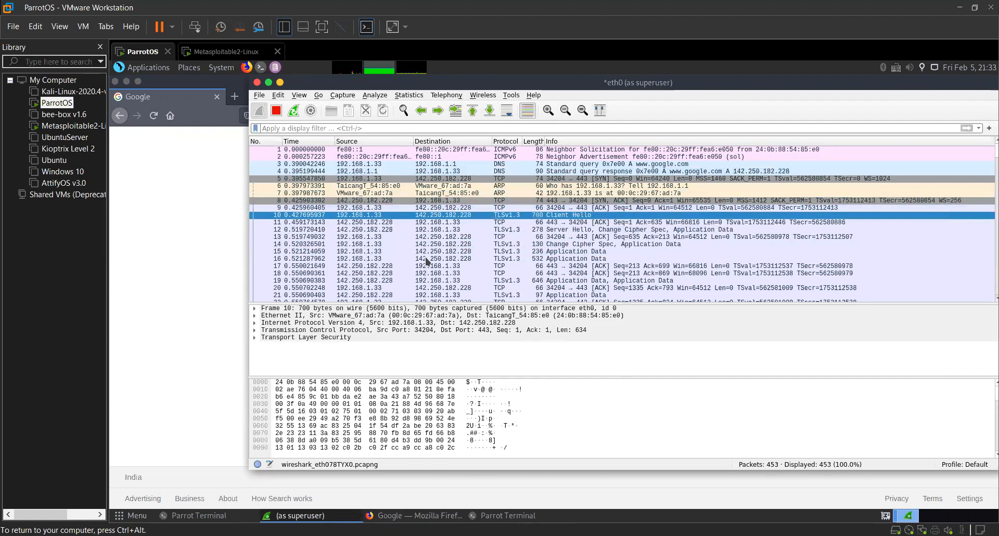
key(alt+Tab)
key(alt+Tab)
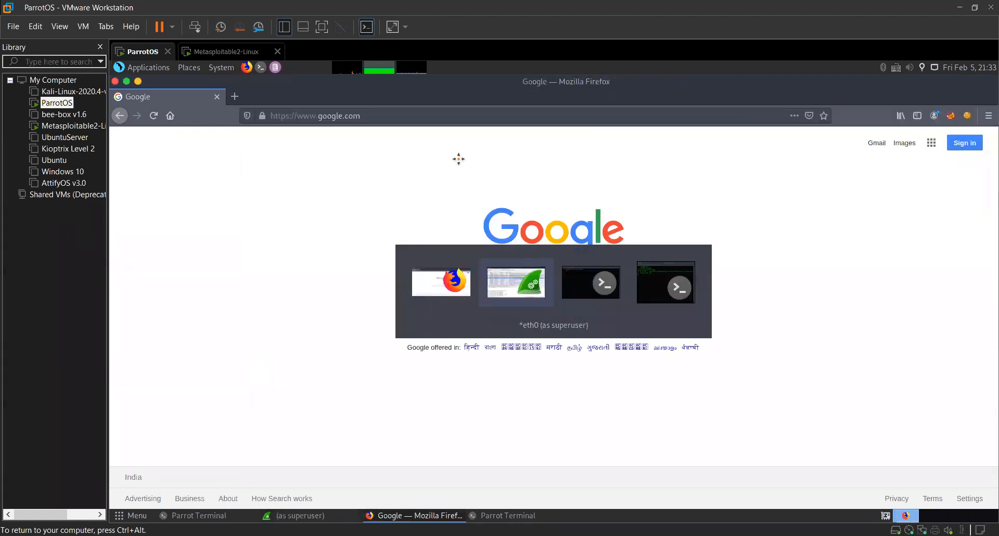
Switch to the terminal, reposition its window and open a Telnet connection to 192.168.1.165.
click(476, 516)
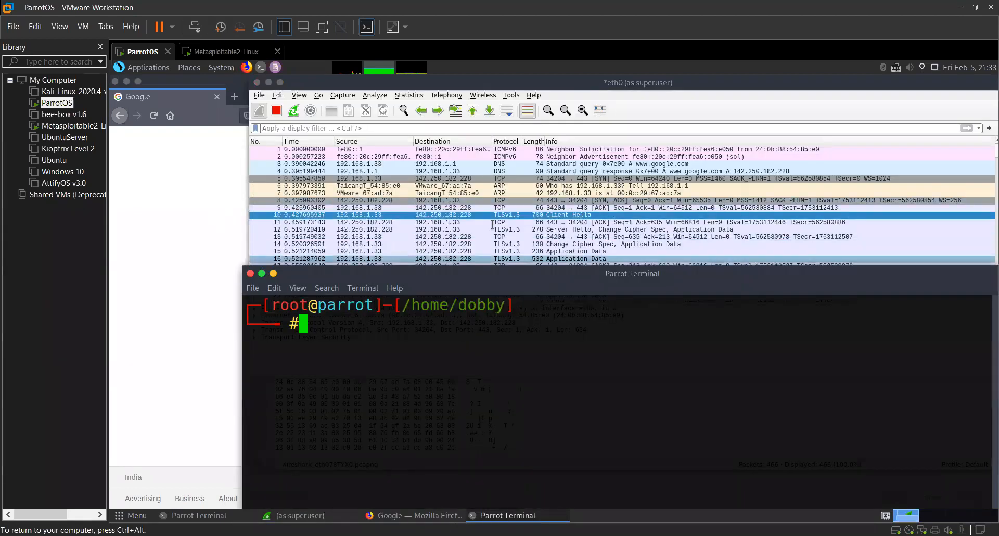
drag(495, 275, 428, 151)
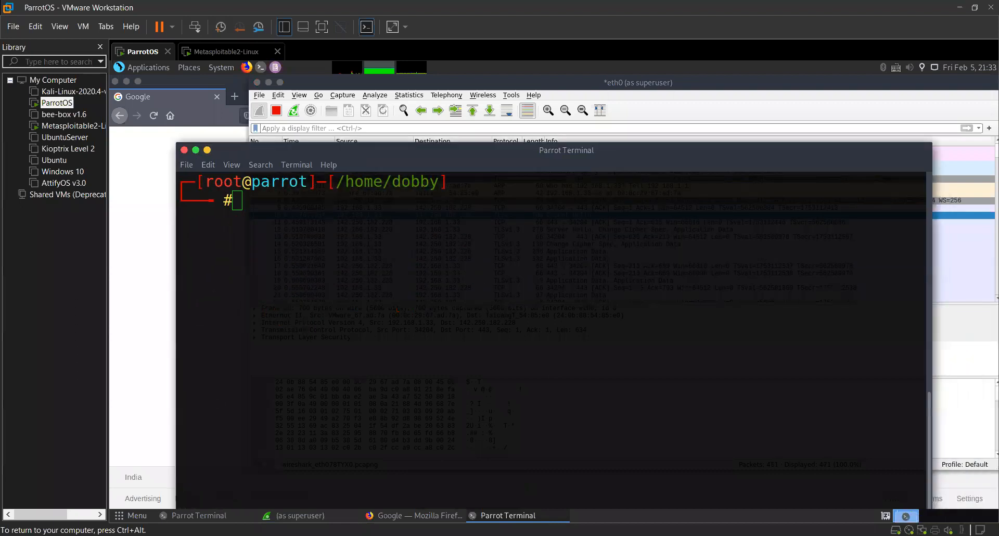
text(telnet 192.168.1.165)
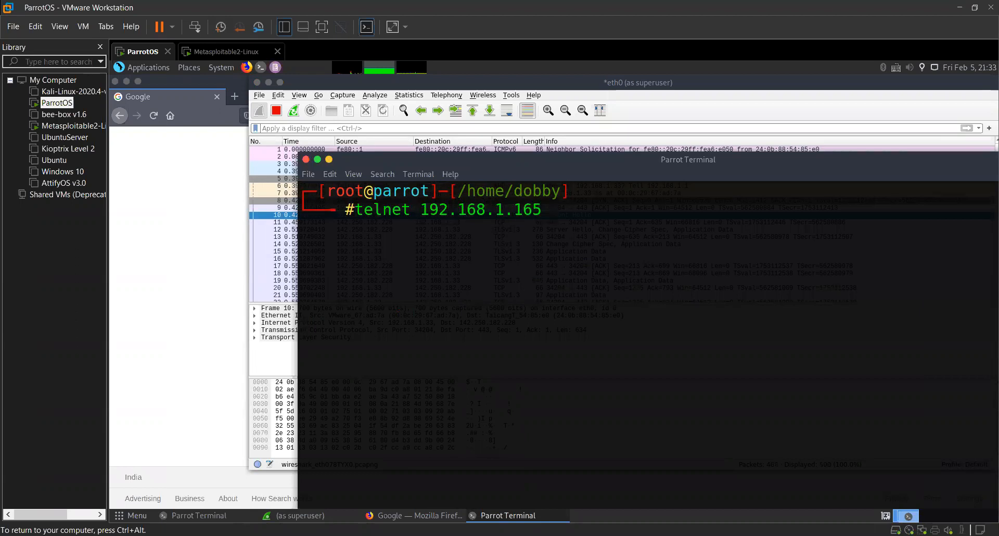
key(Return)
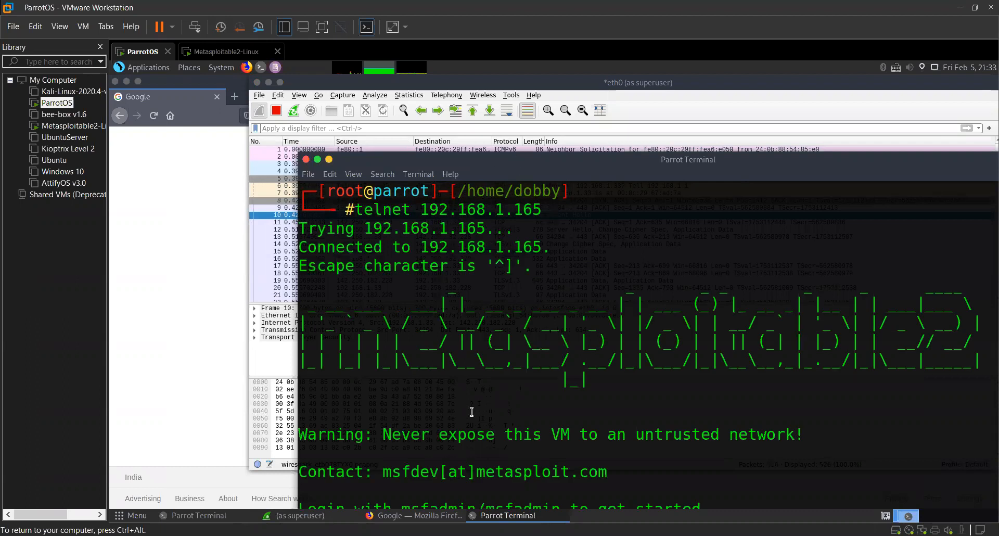
Maximize the terminal and log in to Metasploitable over Telnet with the account's username and password.
key(super+Up)
text(msfadmin)
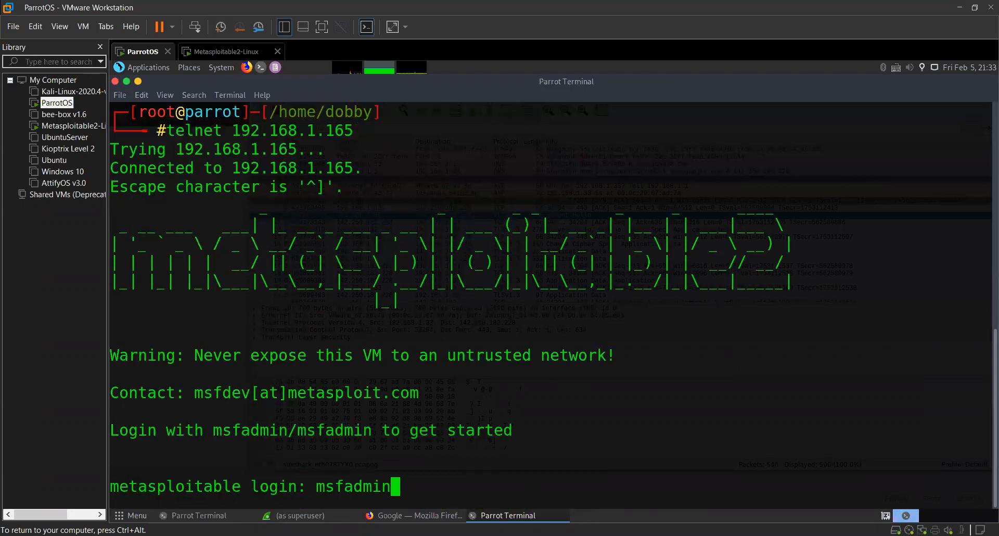
key(Return)
text(msfadmin)
key(Return)
Review the Telnet session output from the connection command down to the Metasploitable shell prompt.
drag(255, 471, 159, 249)
click(158, 249)
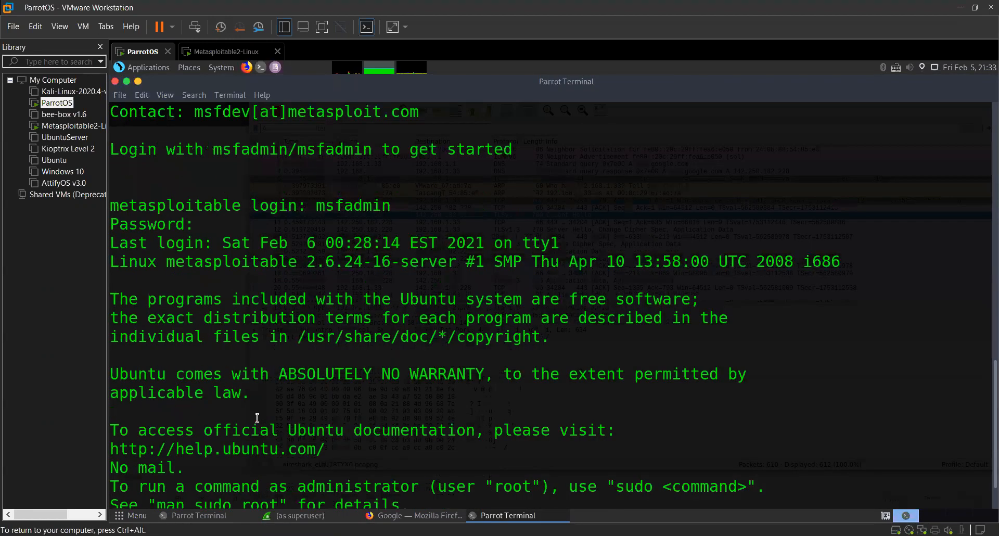
scroll(346, 369, up, 3)
scroll(347, 369, up, 5)
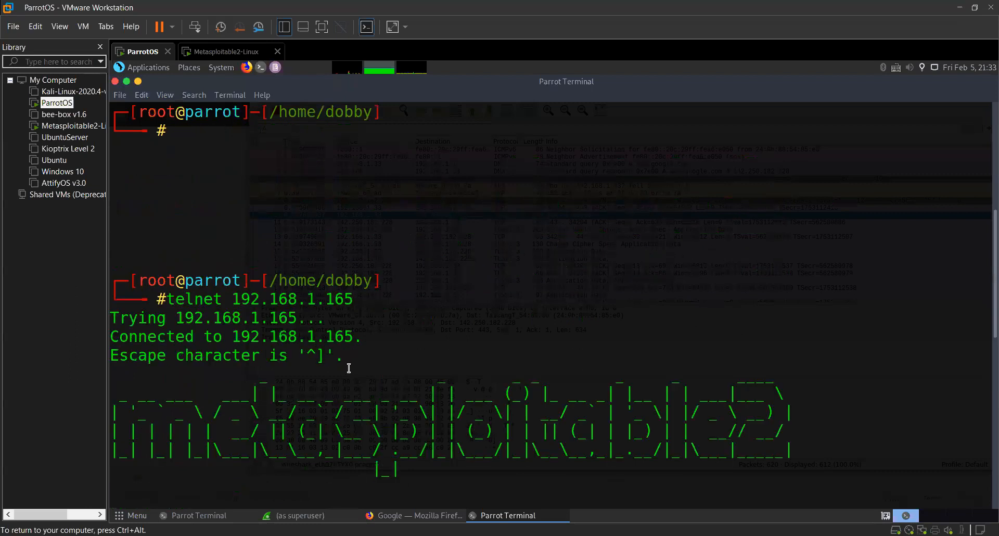
scroll(424, 444, down, 4)
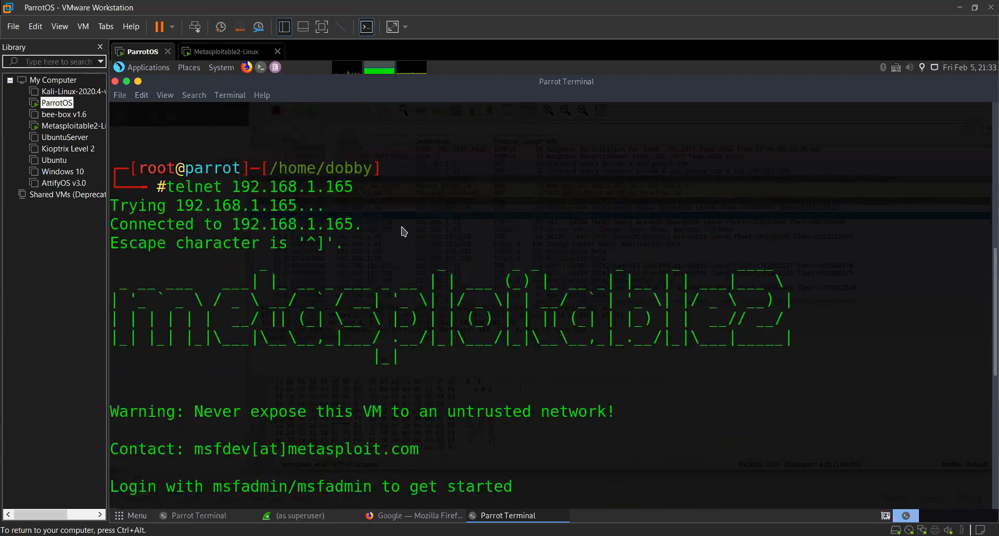
scroll(369, 130, down, 2)
scroll(370, 131, down, 2)
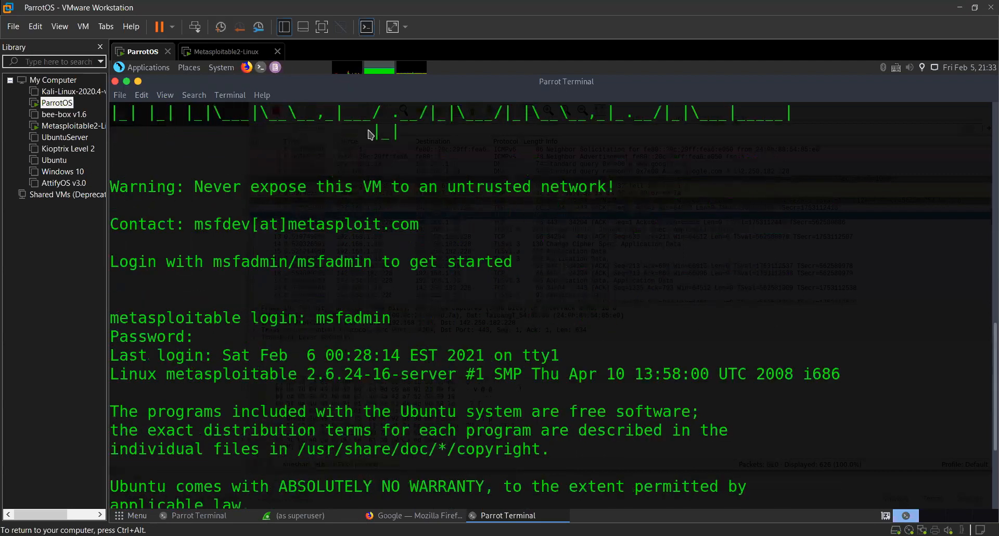
scroll(370, 135, down, 1)
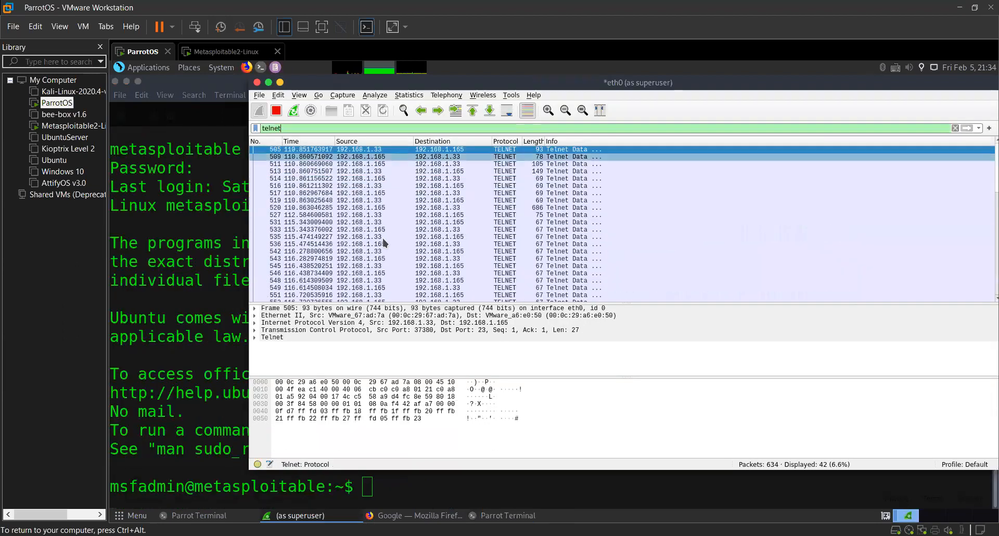
Filter the Wireshark capture by telnet and follow the TCP stream of the first listed Telnet packet.
right_click(362, 151)
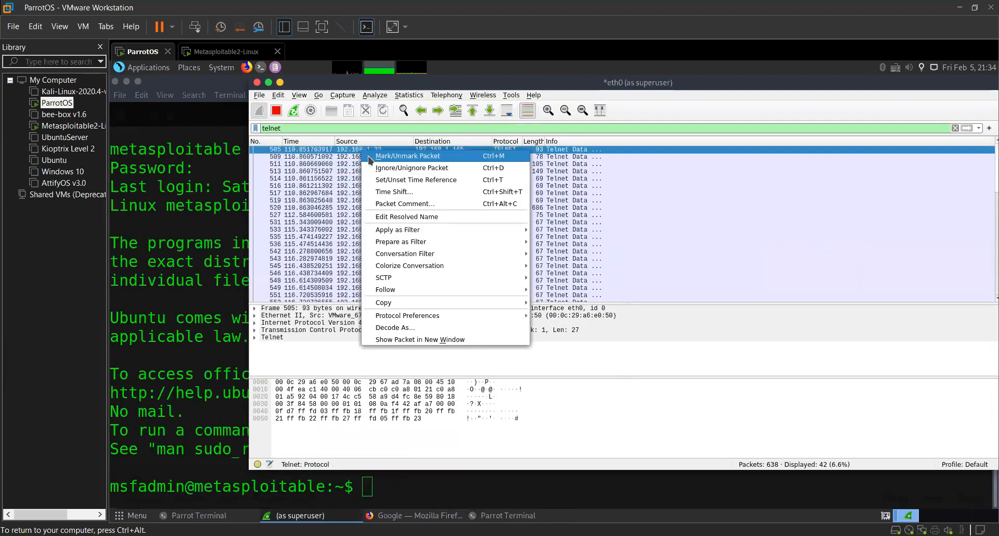
mouse_move(416, 290)
click(560, 290)
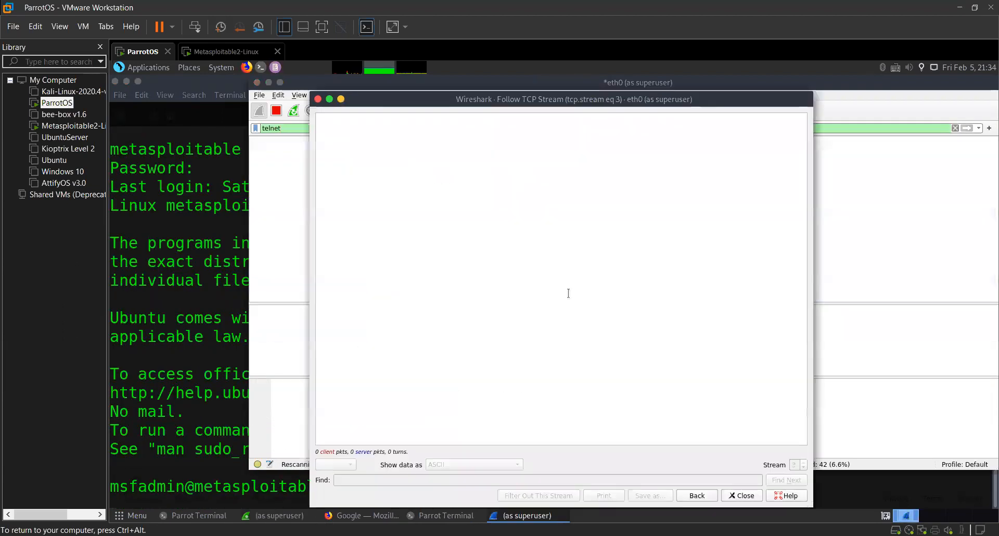
Examine the followed Telnet stream, checking the login name and password lines for readable credentials.
drag(337, 119, 558, 390)
click(558, 390)
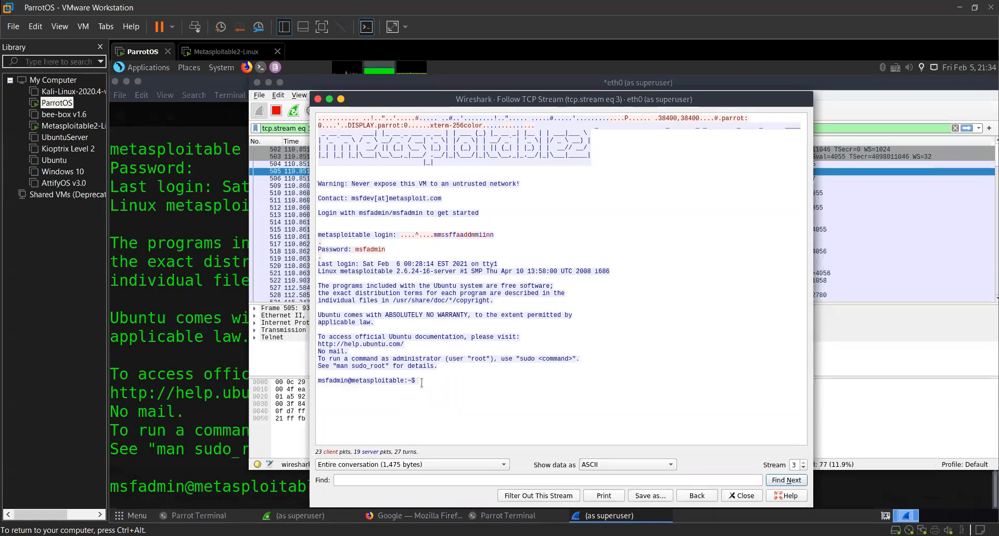
drag(421, 383, 387, 231)
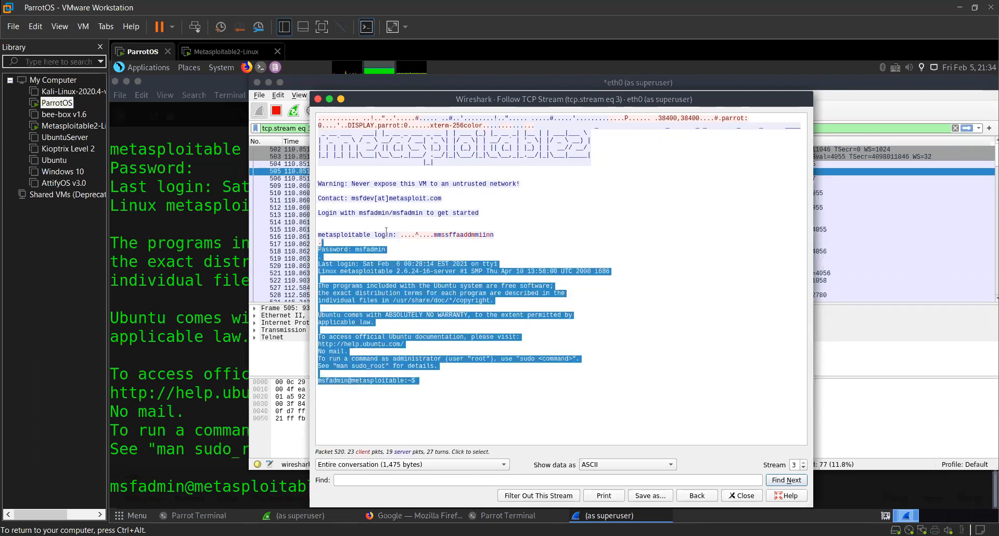
click(387, 231)
double_click(464, 235)
click(487, 235)
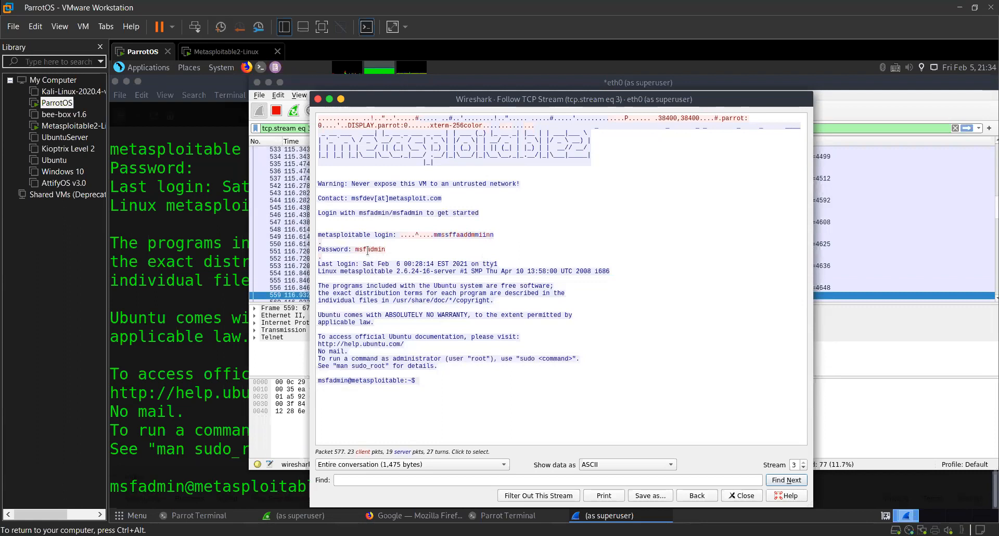
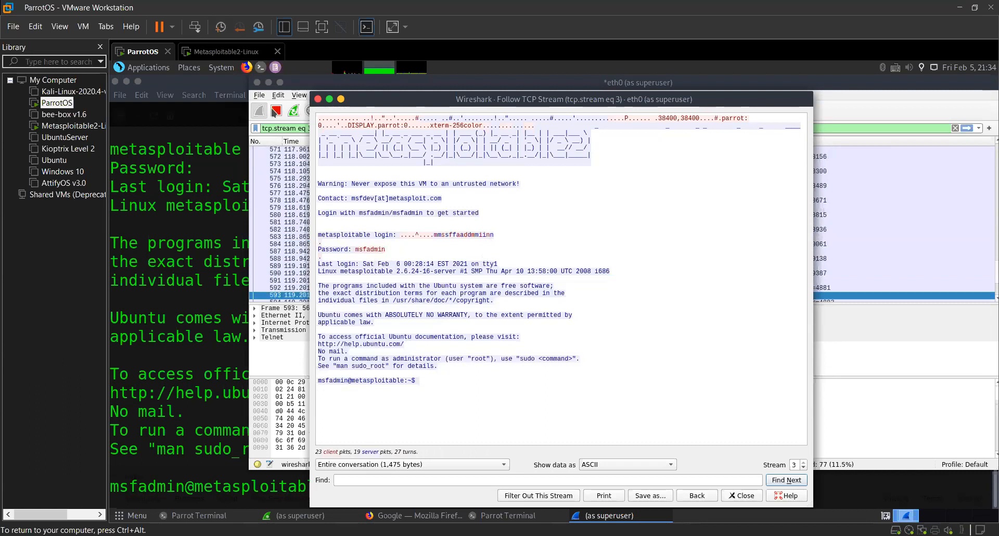
Close the followed Telnet stream, then exit the Telnet session and clear the terminal.
click(318, 98)
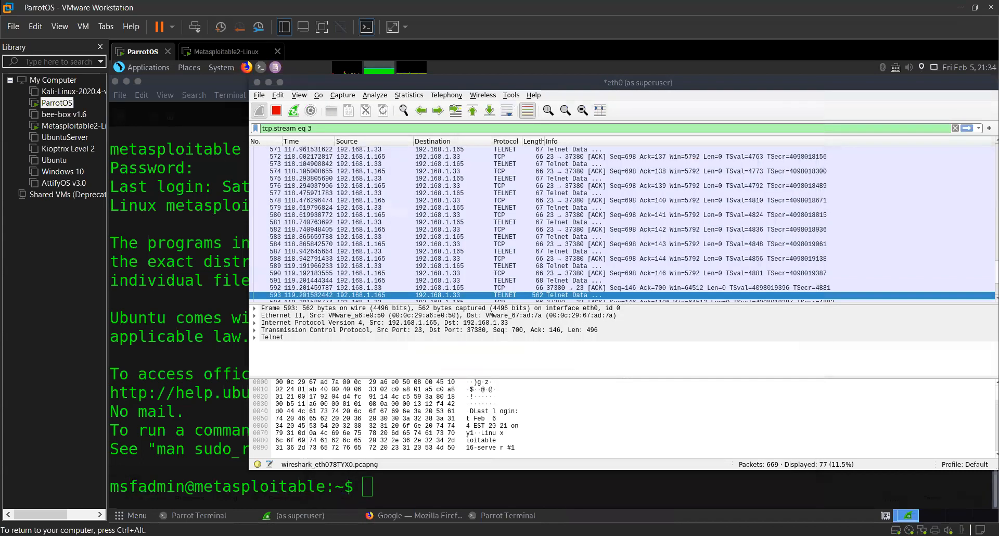
key(alt+Tab)
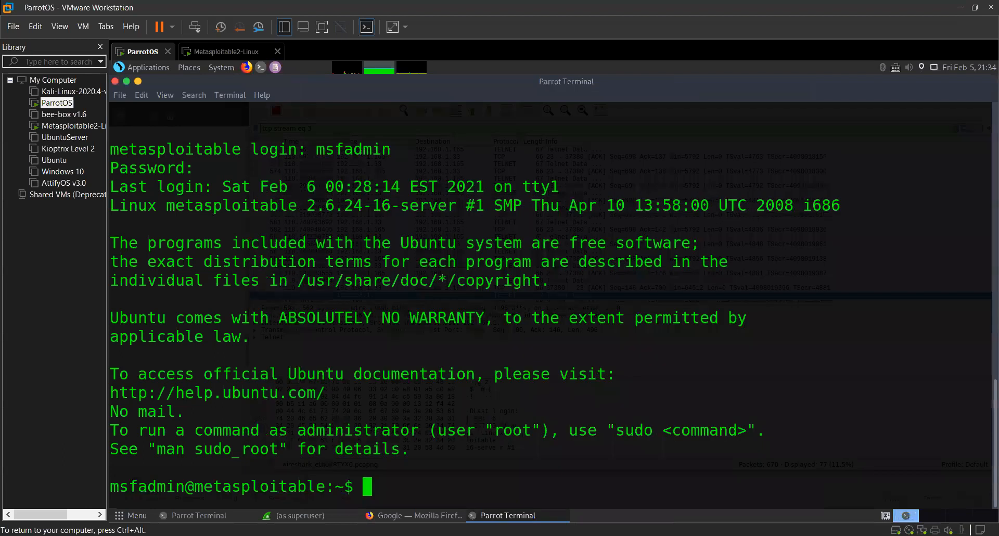
text(exit)
key(Return)
key(ctrl+l)
Write an SSH connection command for the Metasploitable account at 192.168.1.165.
text(ssh ms)
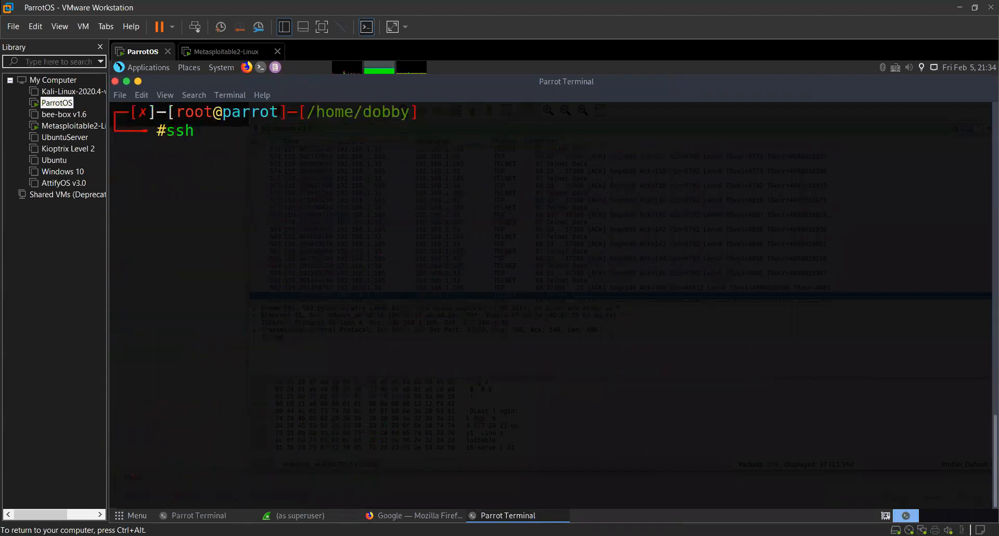
key(BackSpace)
key(BackSpace)
key(BackSpace)
key(BackSpace)
key(BackSpace)
key(BackSpace)
text(ssgh)
key(BackSpace)
key(BackSpace)
text(h msfadmin)
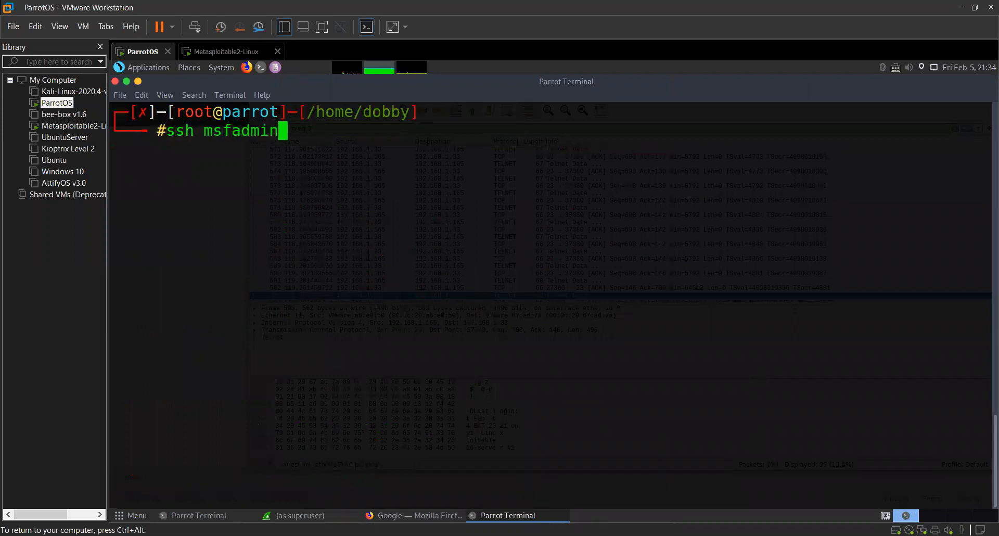
text(@192.1)
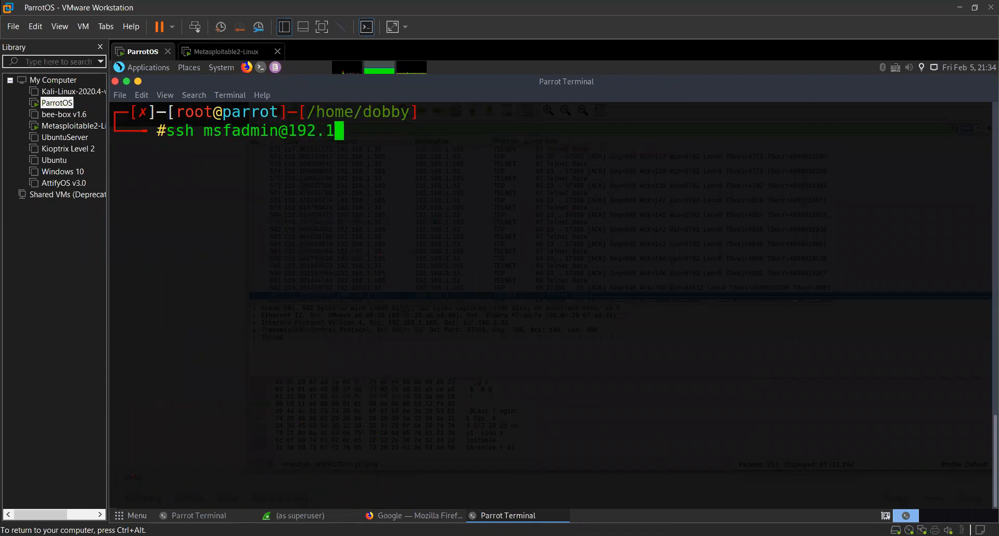
text(68.1.165)
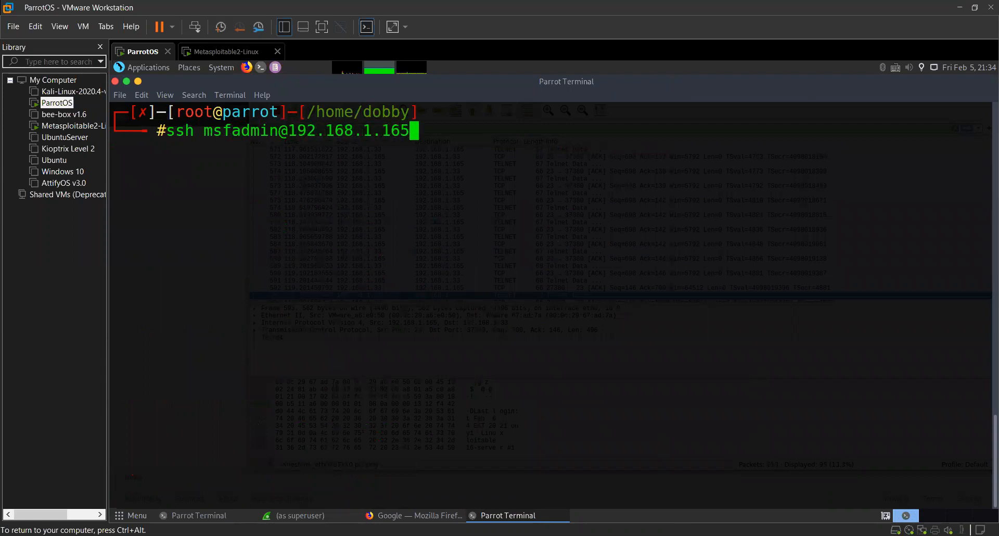
Examine the parts of the SSH command: the ssh keyword, the account's username and the target IP address.
double_click(178, 129)
drag(202, 129, 279, 130)
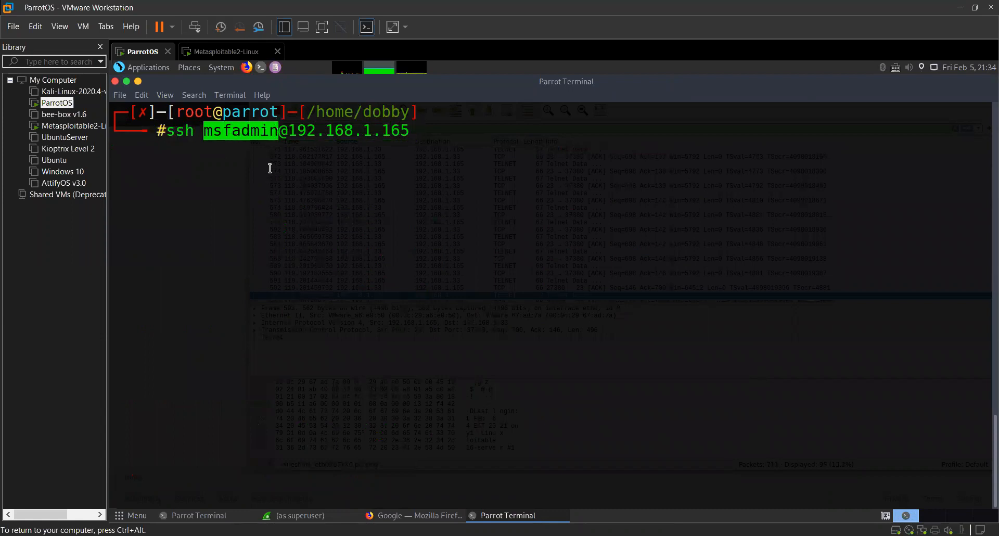
click(284, 138)
drag(426, 126, 287, 129)
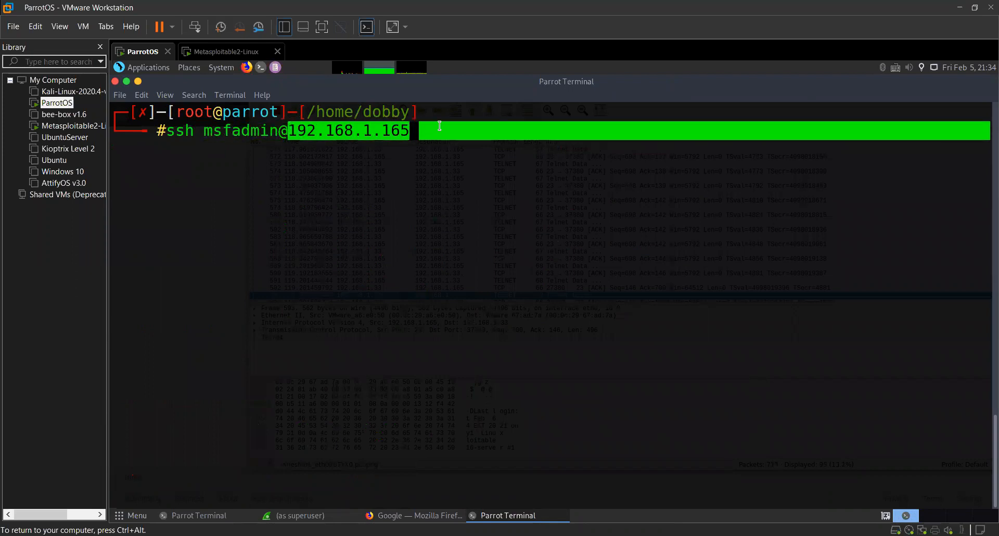
click(440, 126)
Run the SSH command, accept the host key with yes and log in with the account password.
key(Return)
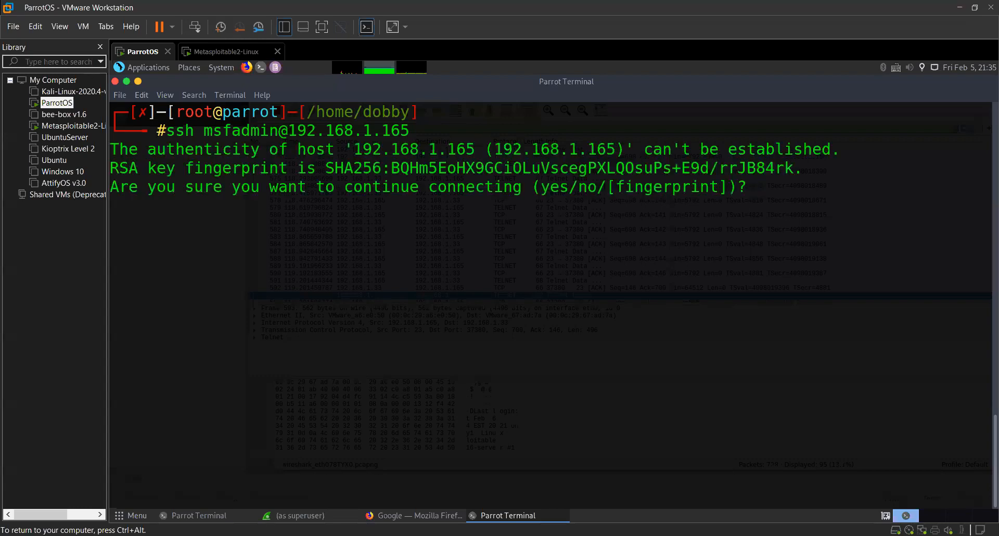
text(yes)
key(Return)
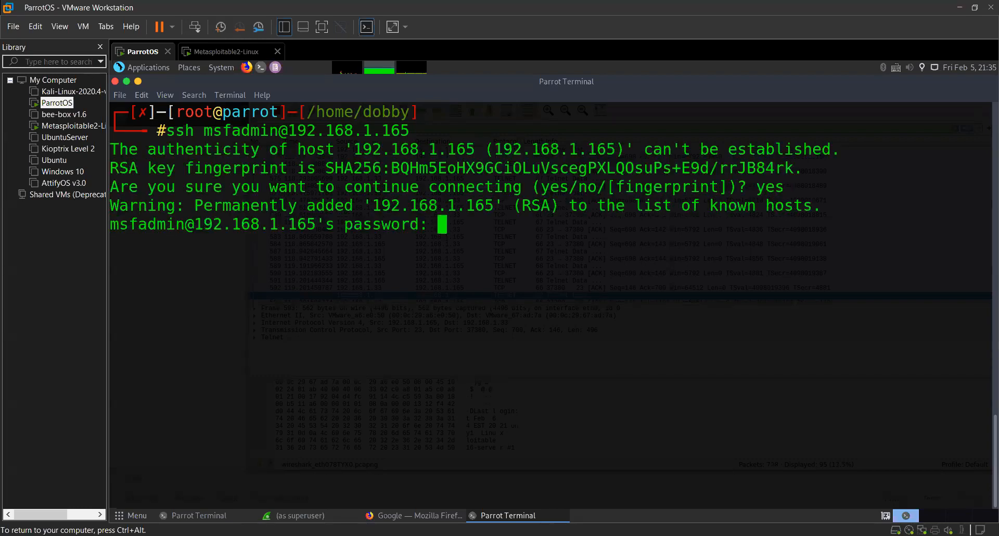
key(Return)
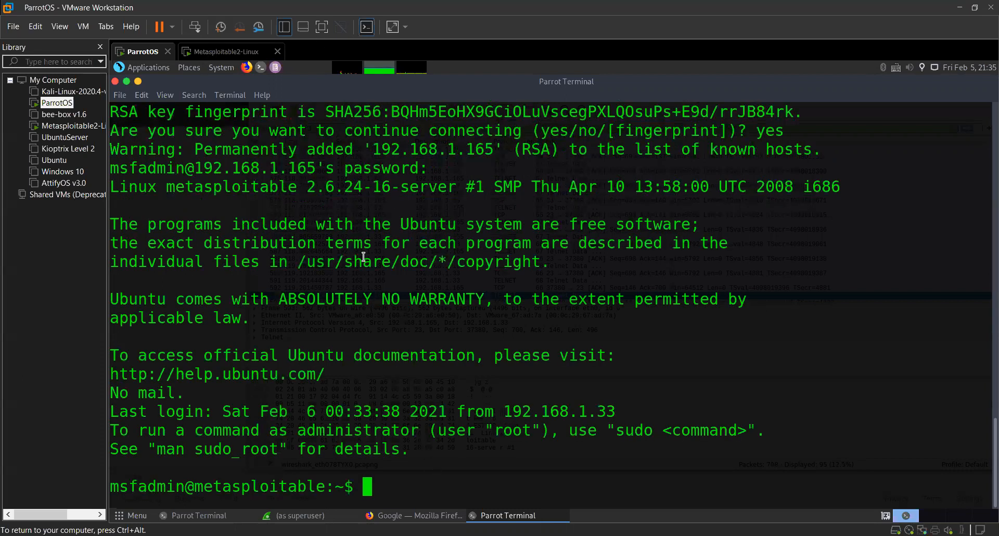
Filter the Wireshark capture by ssh and follow the TCP stream of the first listed SSH packet.
key(alt+Tab)
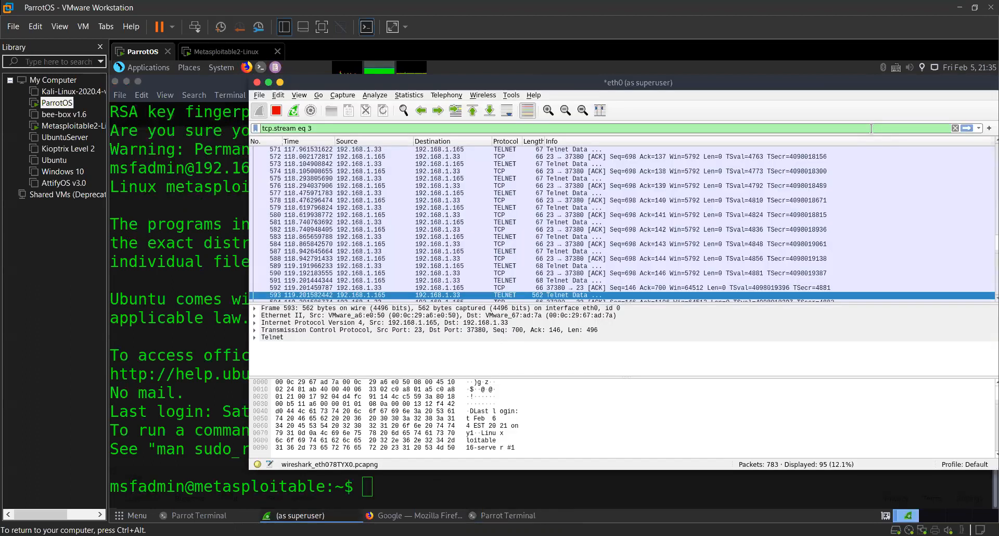
key(ctrl+a)
key(BackSpace)
key(Return)
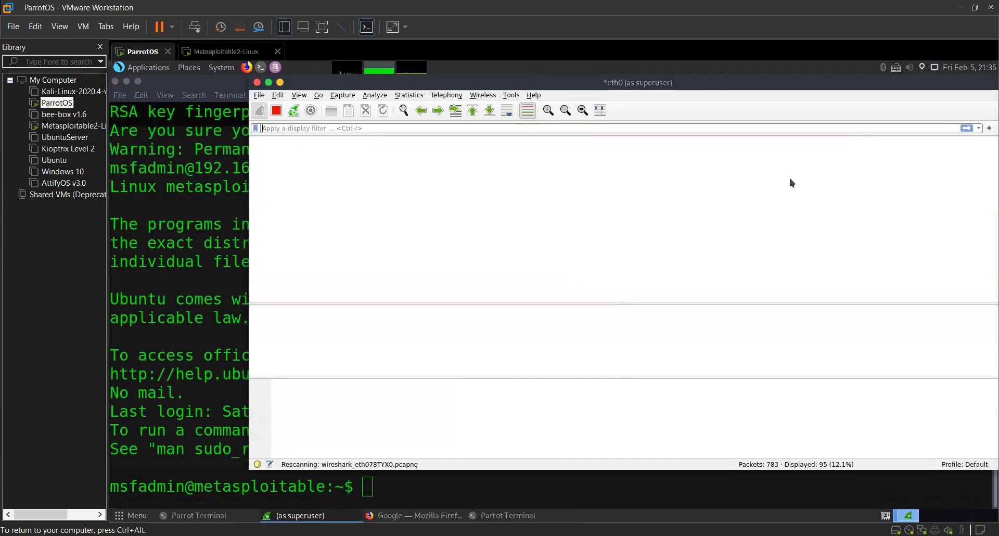
text(ssh)
key(Return)
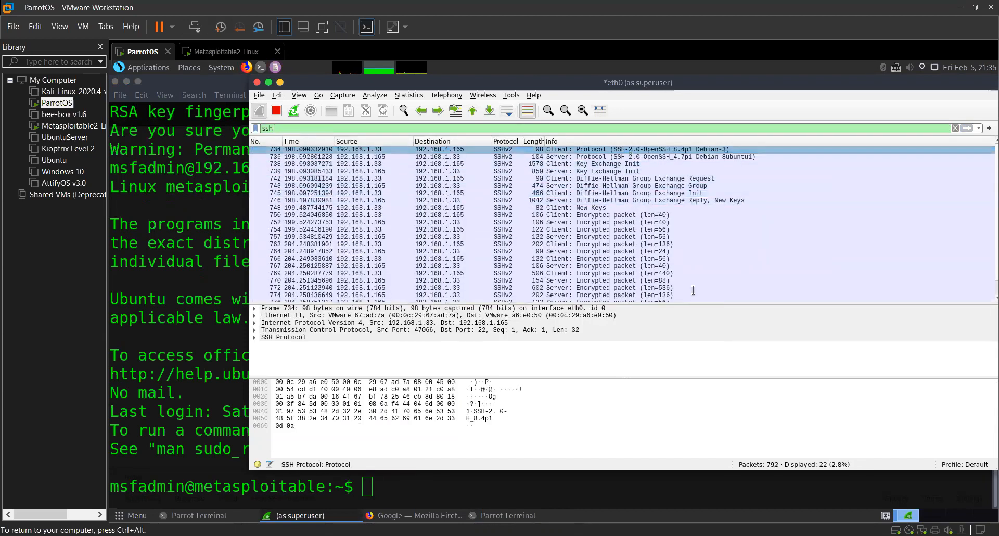
right_click(692, 290)
click(693, 290)
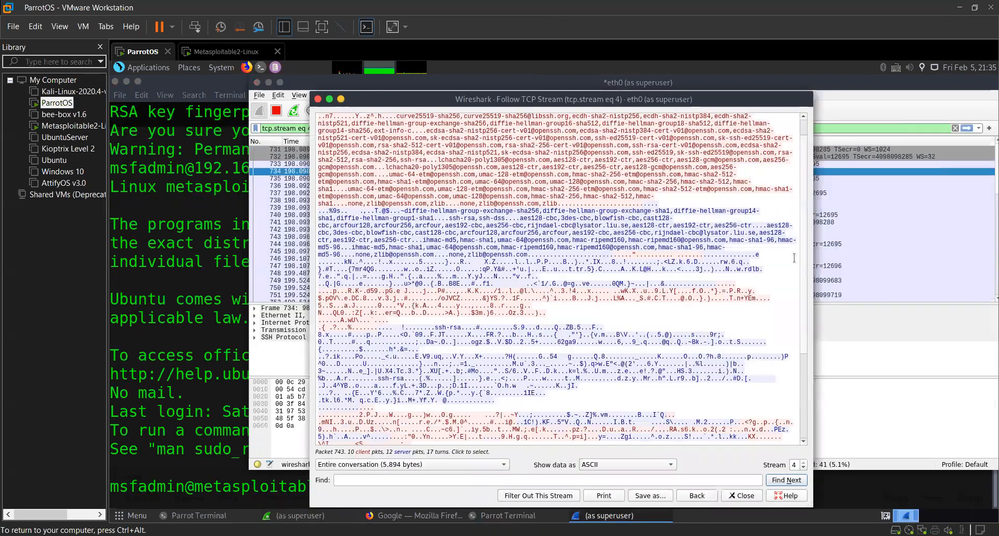
Examine the followed SSH stream down to its end, checking whether any credentials are readable.
scroll(402, 242, down, 5)
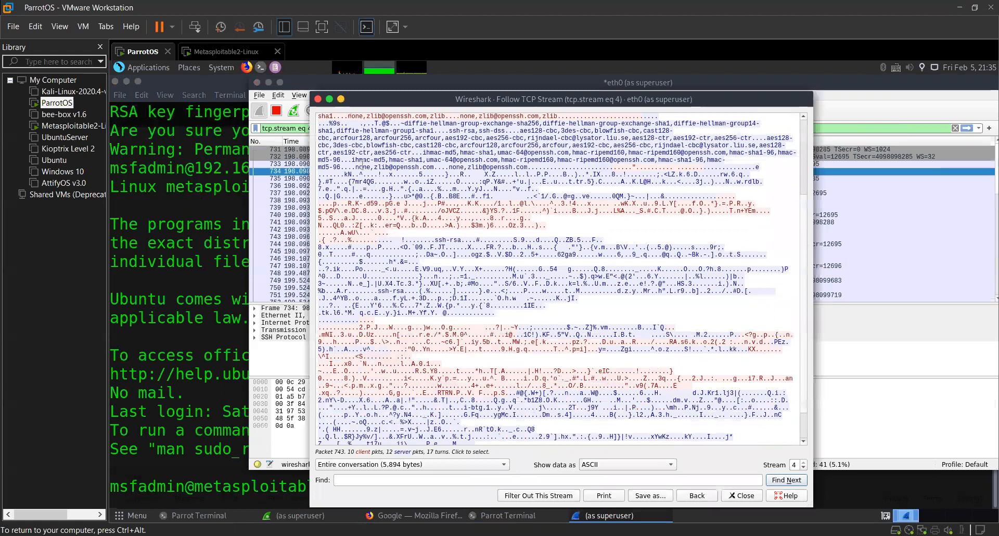
scroll(316, 130, down, 2)
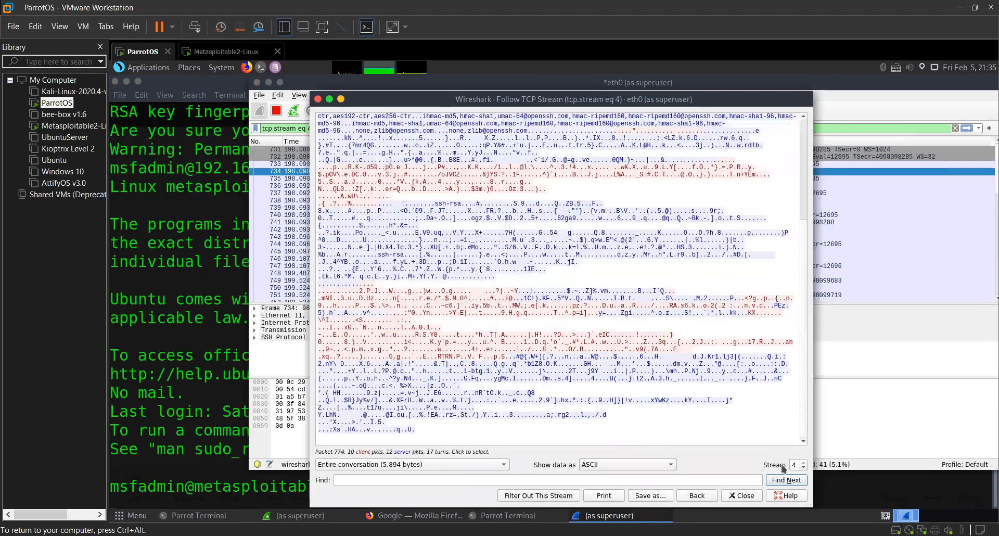
drag(416, 431, 318, 130)
scroll(338, 123, up, 1)
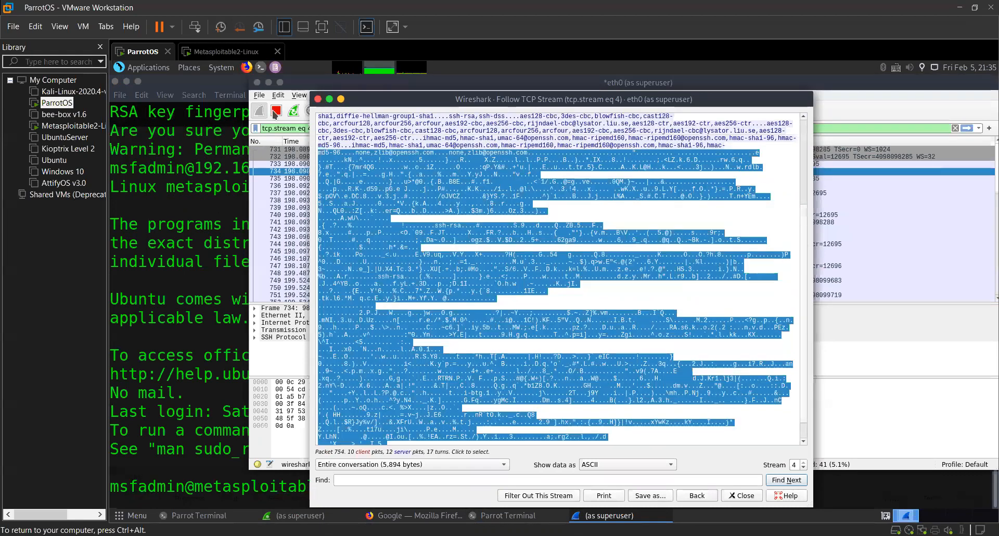
Close the followed SSH stream, clear the display filter and return to the terminal.
key(Escape)
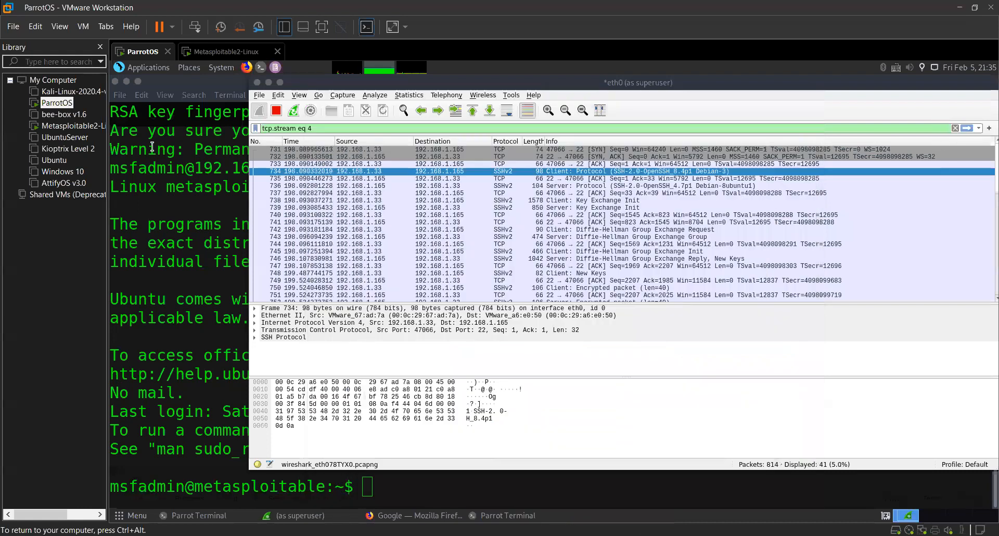
click(955, 128)
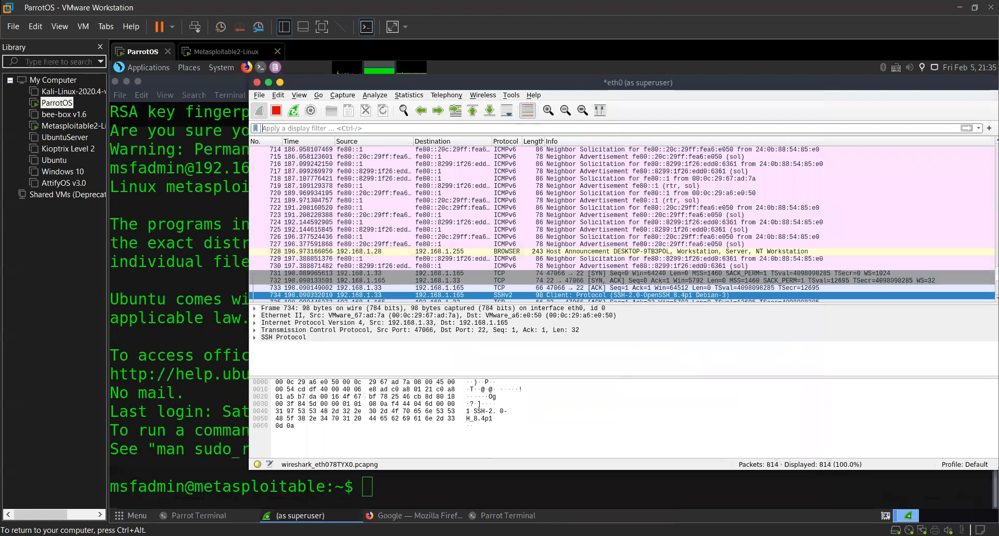
key(alt+Tab)
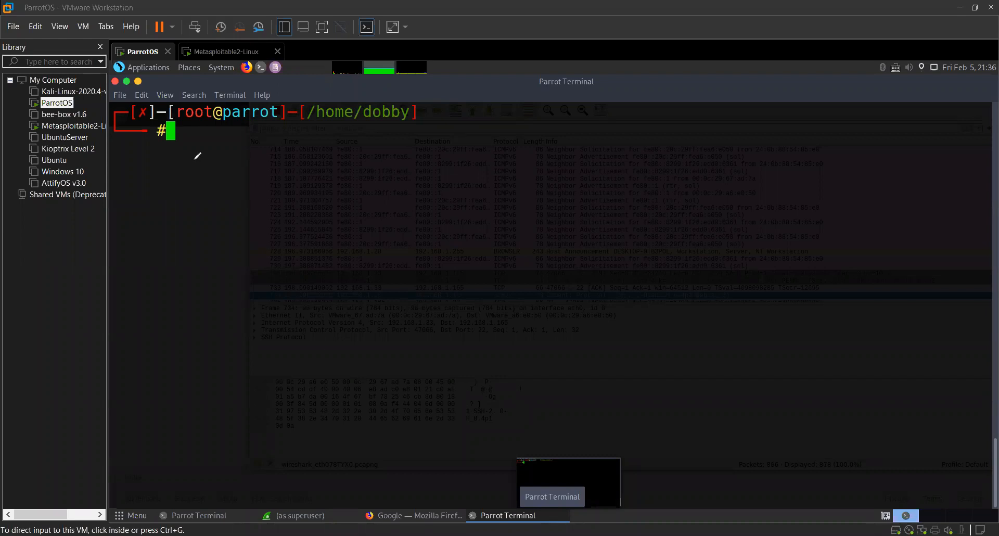
Switch to Paint and sketch a large square with an arrow leading to a smaller box beside it.
key(alt+Tab)
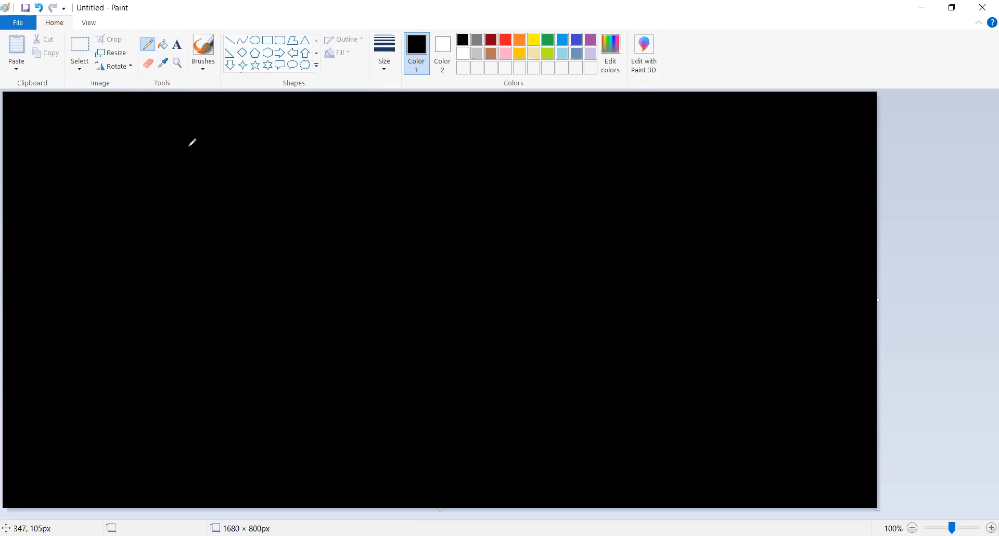
mouse_move(195, 141)
mouse_down()
mouse_move(195, 205)
mouse_move(283, 147)
mouse_move(195, 137)
mouse_up()
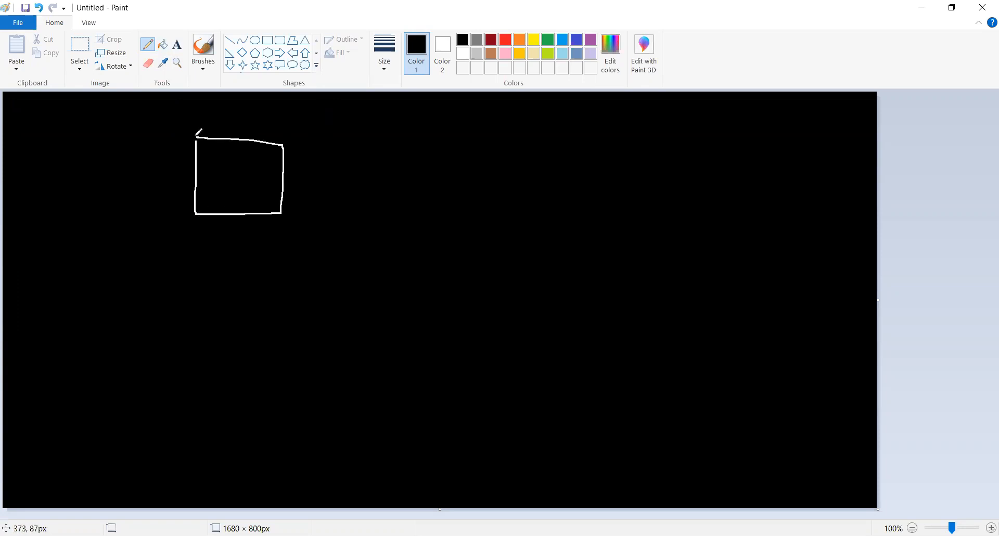
mouse_move(296, 175)
mouse_down()
mouse_move(356, 150)
mouse_move(356, 184)
mouse_up()
drag(390, 154, 391, 186)
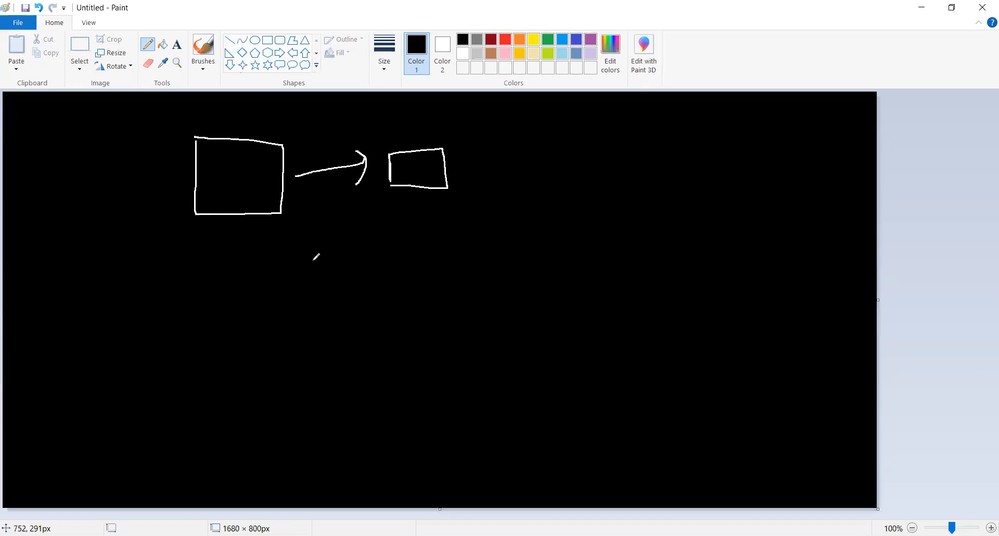
Draw six arrows pointing at the large square from different sides and handwrite "hub" below the small box.
mouse_move(305, 325)
mouse_down()
mouse_move(281, 226)
mouse_move(301, 218)
mouse_up()
mouse_move(208, 320)
mouse_down()
mouse_move(214, 241)
mouse_move(222, 272)
mouse_up()
mouse_move(85, 300)
mouse_down()
mouse_move(160, 196)
mouse_move(159, 219)
mouse_up()
drag(46, 164, 147, 161)
mouse_move(133, 144)
mouse_down()
mouse_move(150, 159)
mouse_move(127, 187)
mouse_up()
mouse_move(101, 106)
mouse_down()
mouse_move(177, 116)
mouse_move(166, 140)
mouse_up()
mouse_move(227, 93)
mouse_down()
mouse_move(238, 135)
mouse_move(255, 121)
mouse_up()
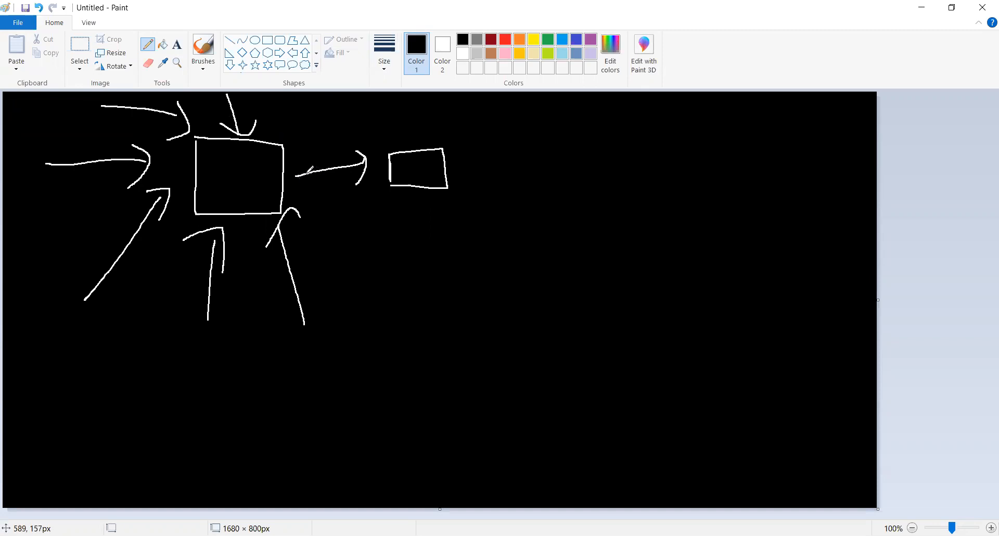
mouse_move(376, 204)
mouse_down()
mouse_move(384, 223)
mouse_move(412, 236)
mouse_up()
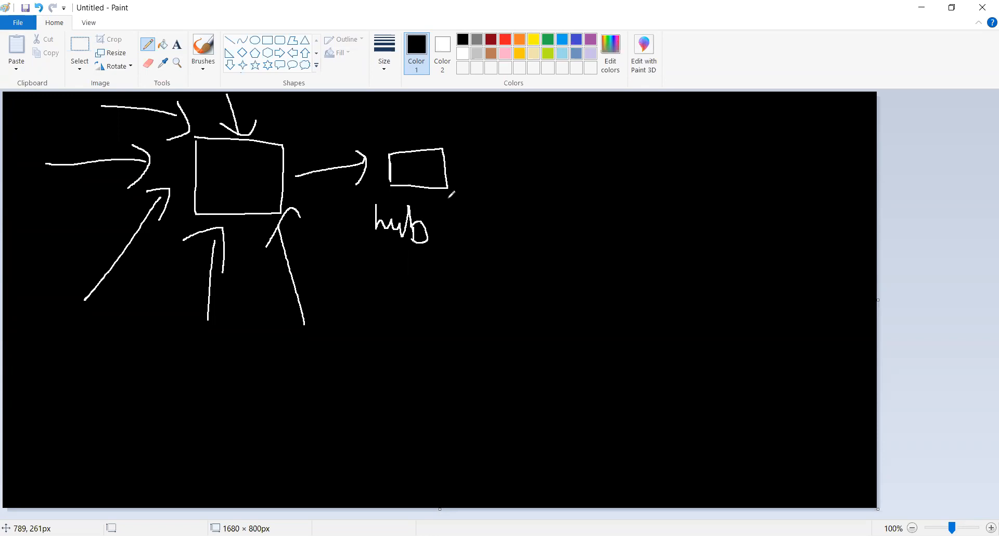
Sketch a tall rectangle on the empty side of the canvas, point a short arrow at it and fill it with eight horizontal lines.
mouse_move(623, 139)
mouse_down()
mouse_move(611, 315)
mouse_move(750, 137)
mouse_move(619, 131)
mouse_move(622, 143)
mouse_up()
mouse_move(547, 144)
mouse_down()
mouse_move(573, 138)
mouse_move(565, 147)
mouse_up()
drag(633, 146, 742, 158)
mouse_move(723, 172)
mouse_down()
mouse_move(651, 163)
mouse_move(732, 193)
mouse_up()
click(639, 204)
drag(638, 204, 728, 211)
drag(644, 222, 743, 232)
drag(666, 243, 736, 250)
drag(634, 260, 728, 267)
drag(628, 282, 742, 291)
Scribble heavy strokes across the tall rectangle's base and draw a thick arrow below it pointing up.
click(630, 306)
mouse_move(629, 306)
mouse_down()
mouse_move(614, 309)
mouse_move(656, 318)
mouse_up()
drag(641, 371, 655, 342)
drag(633, 346, 657, 373)
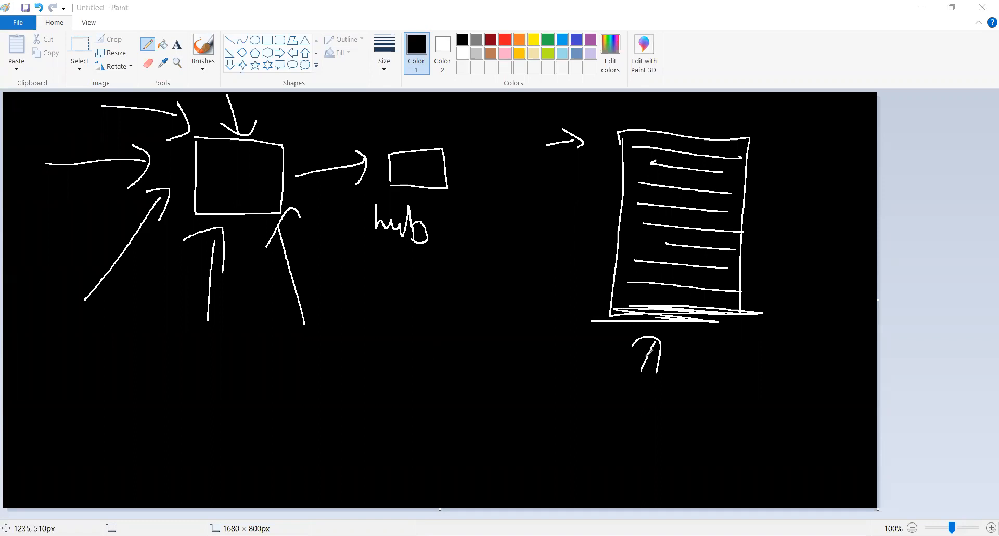
mouse_move(654, 342)
mouse_down()
mouse_move(641, 385)
mouse_move(655, 342)
mouse_move(646, 338)
mouse_up()
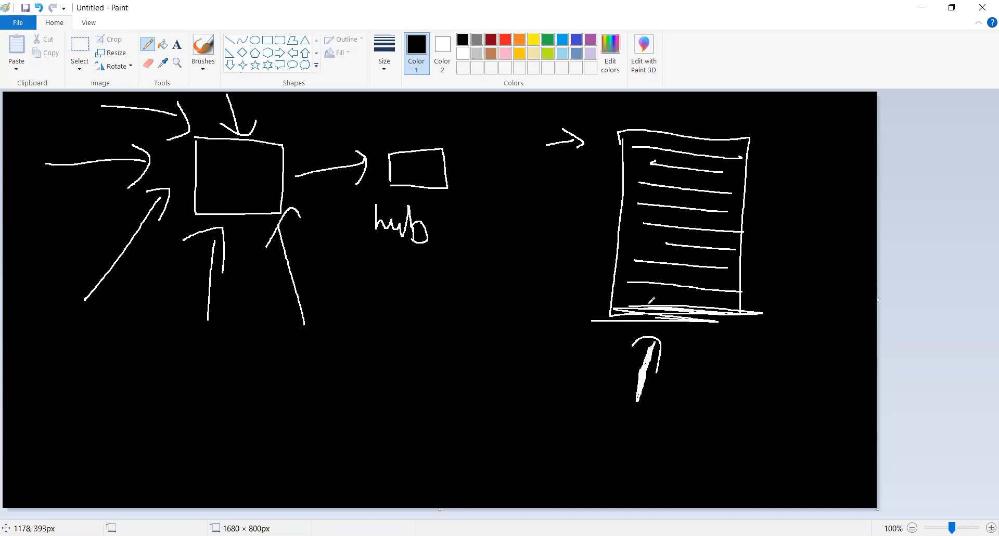
drag(633, 297, 742, 295)
mouse_move(633, 298)
mouse_down()
mouse_move(711, 311)
mouse_move(728, 292)
mouse_move(677, 316)
mouse_up()
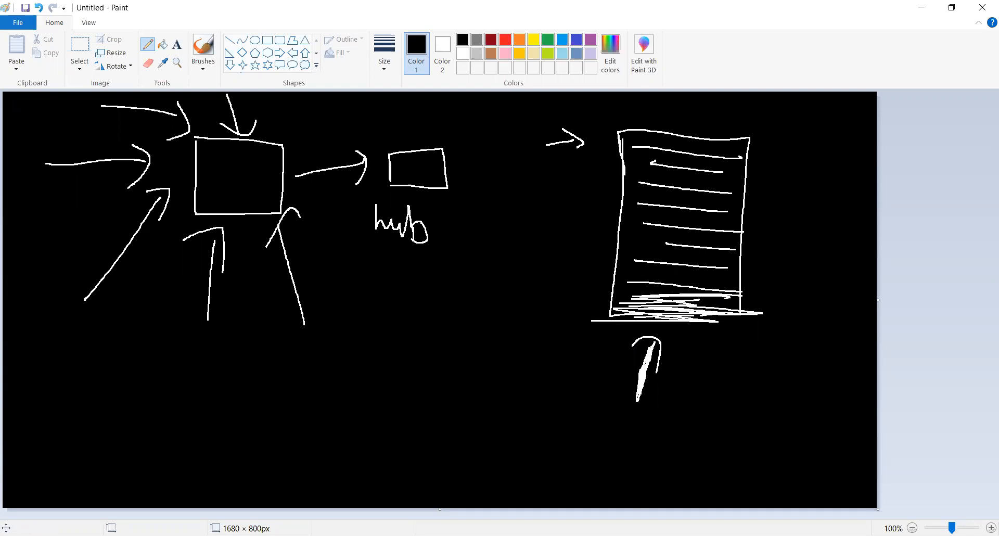
key(alt+Tab)
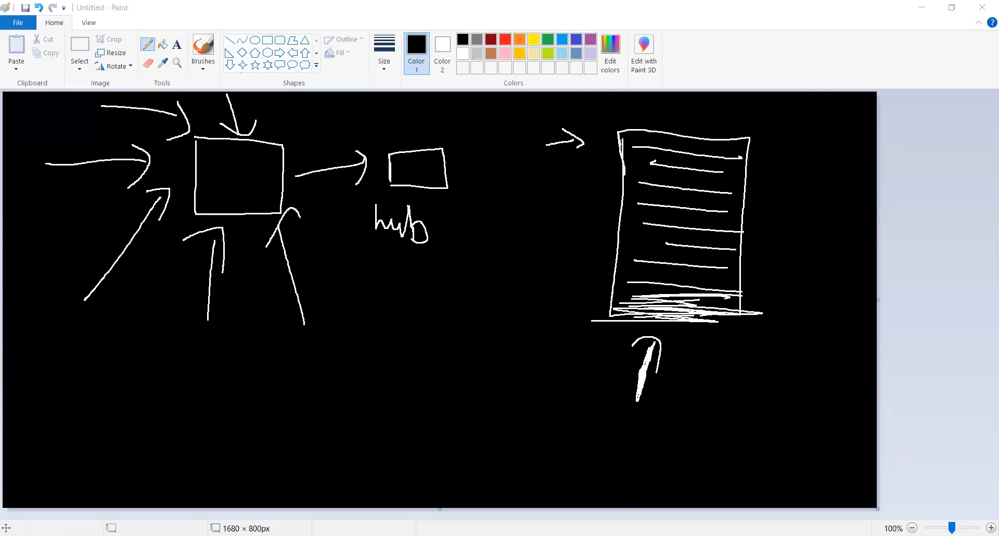
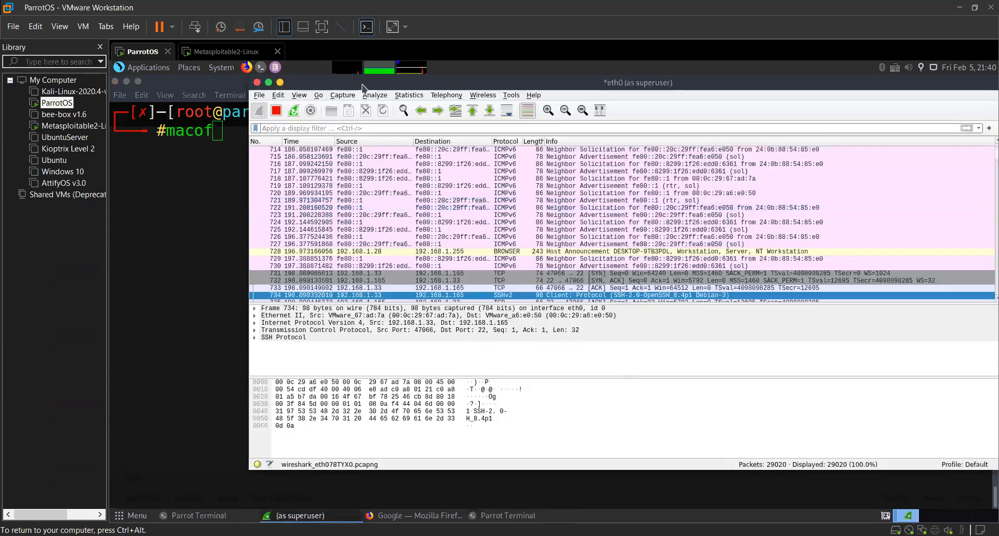
Move the Wireshark capture window aside and bring the Parrot terminal with the macof command to the front.
drag(364, 85, 408, 83)
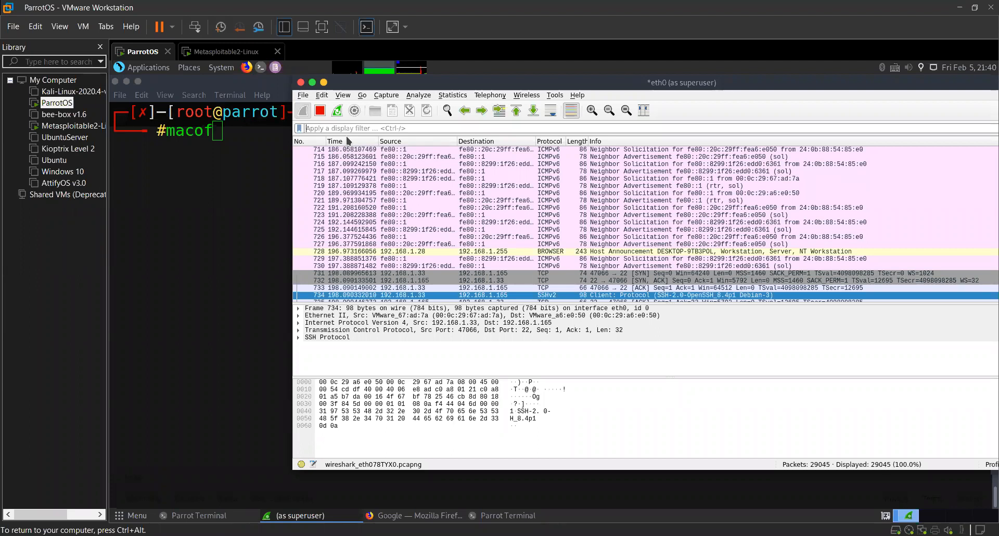
click(289, 145)
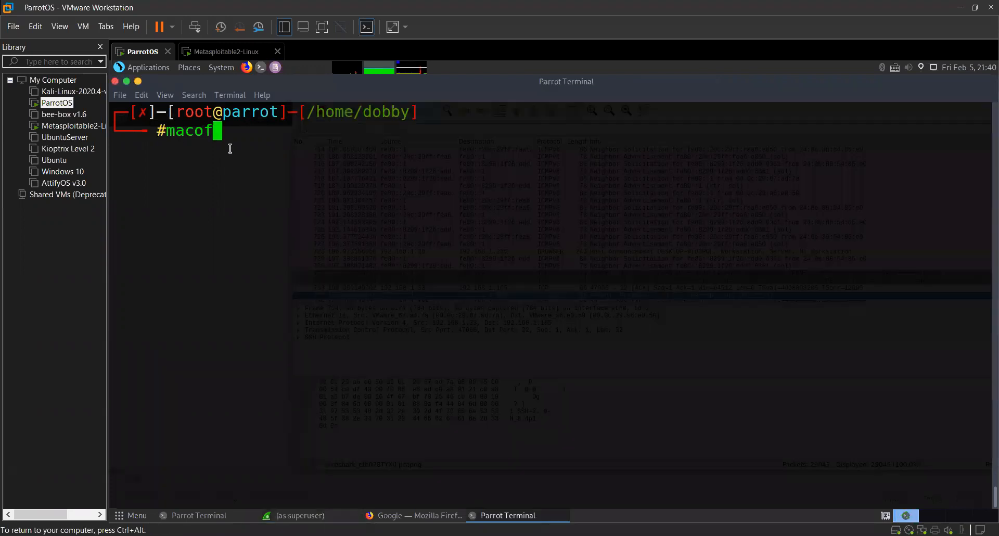
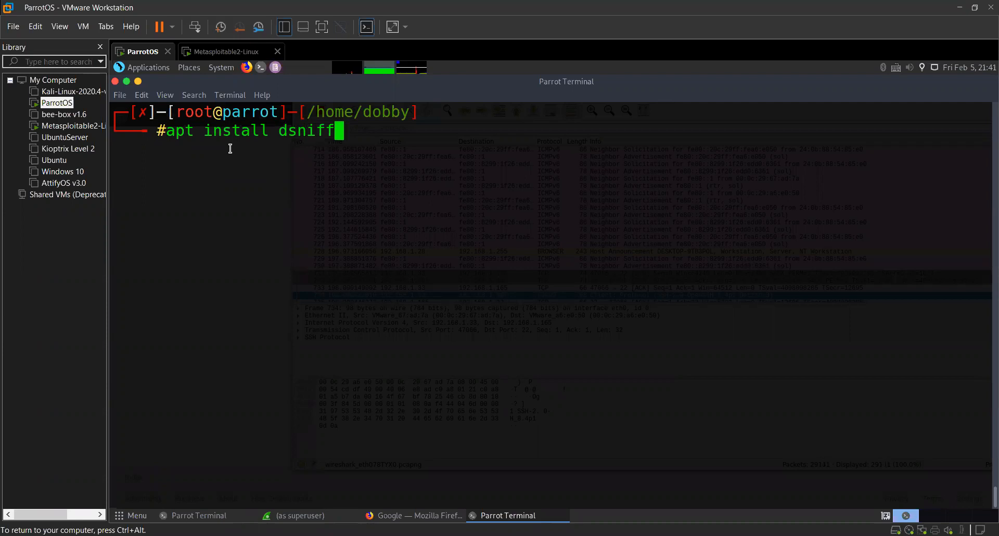
Clear the unexecuted apt install dsniff command from the Parrot terminal prompt.
key(BackSpace)
key(BackSpace)
key(BackSpace)
key(BackSpace)
key(BackSpace)
key(BackSpace)
key(BackSpace)
key(BackSpace)
key(BackSpace)
key(BackSpace)
key(BackSpace)
key(BackSpace)
key(BackSpace)
key(BackSpace)
key(BackSpace)
key(BackSpace)
key(BackSpace)
key(BackSpace)
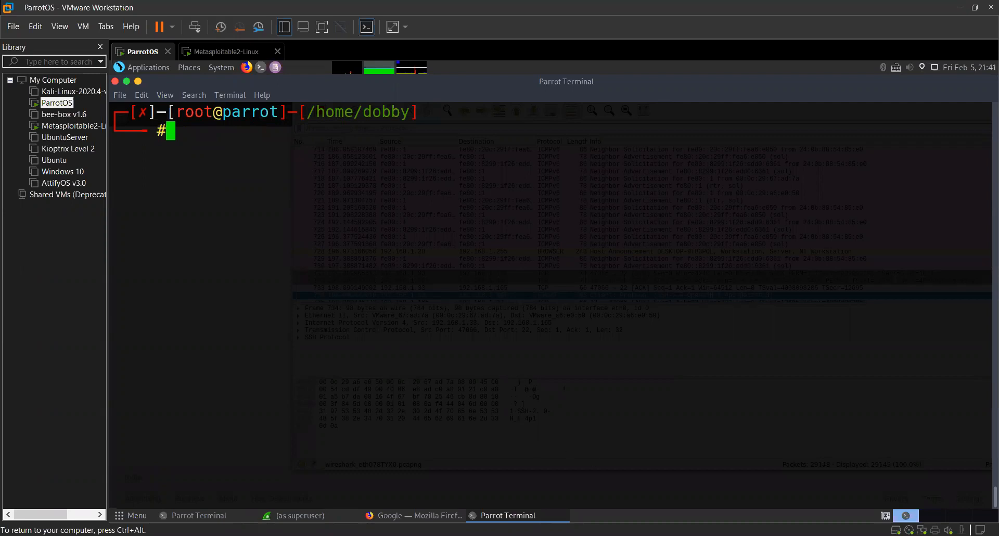
key(ctrl+alt)
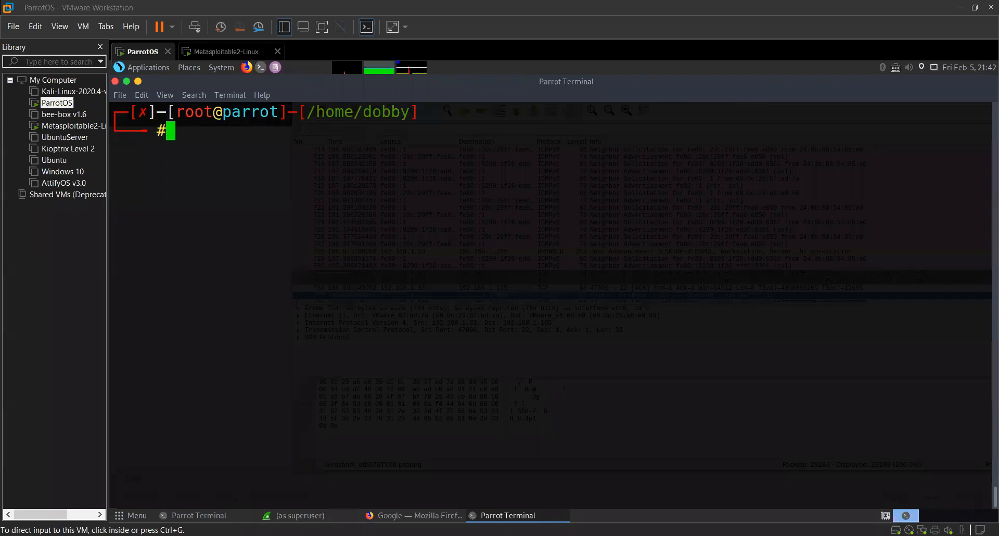
click(735, 498)
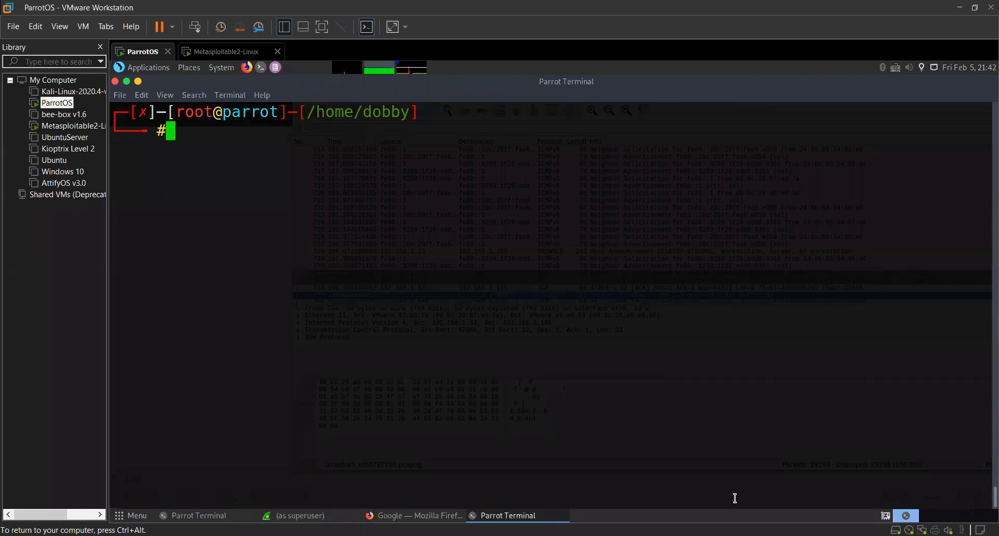
key(ctrl+alt)
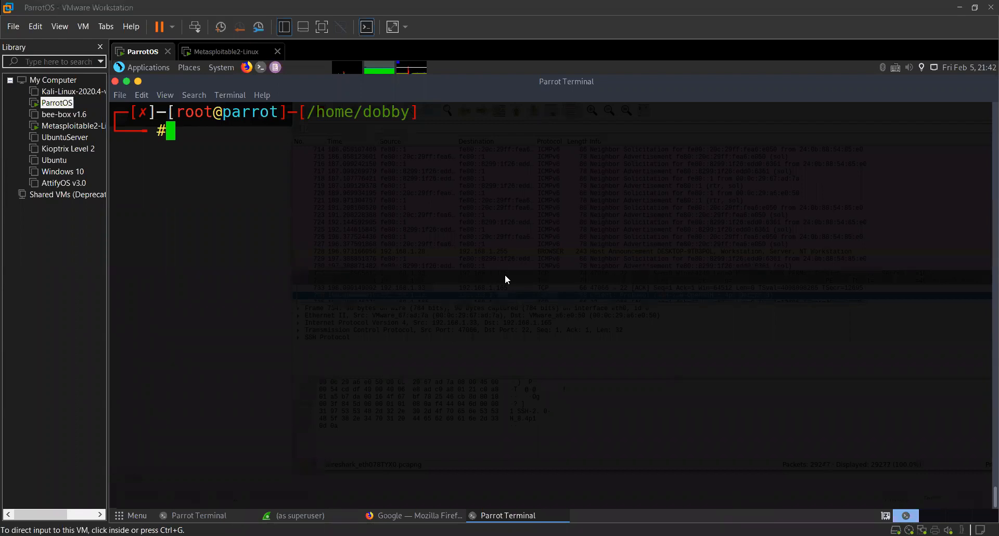
Switch to the CEH notes PDF in Adobe Reader and go back to the CEH module list on page 1.
key(alt+Tab)
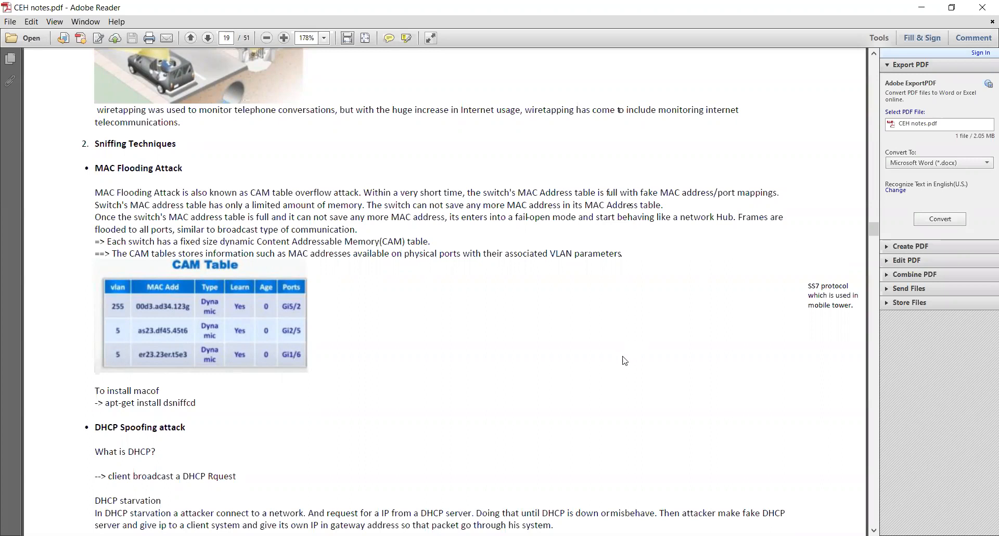
scroll(619, 358, up, 3)
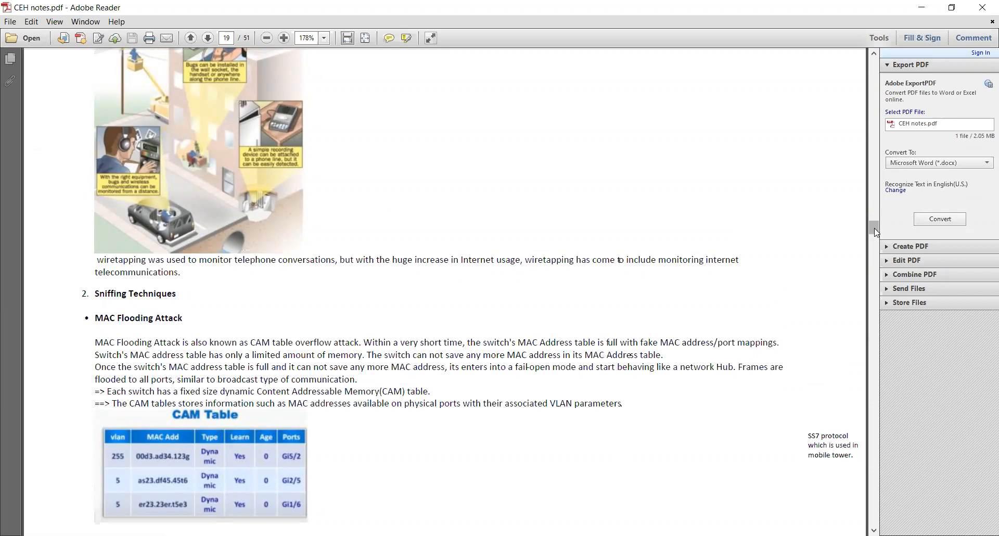
scroll(874, 227, up, 7)
scroll(137, 384, up, 15)
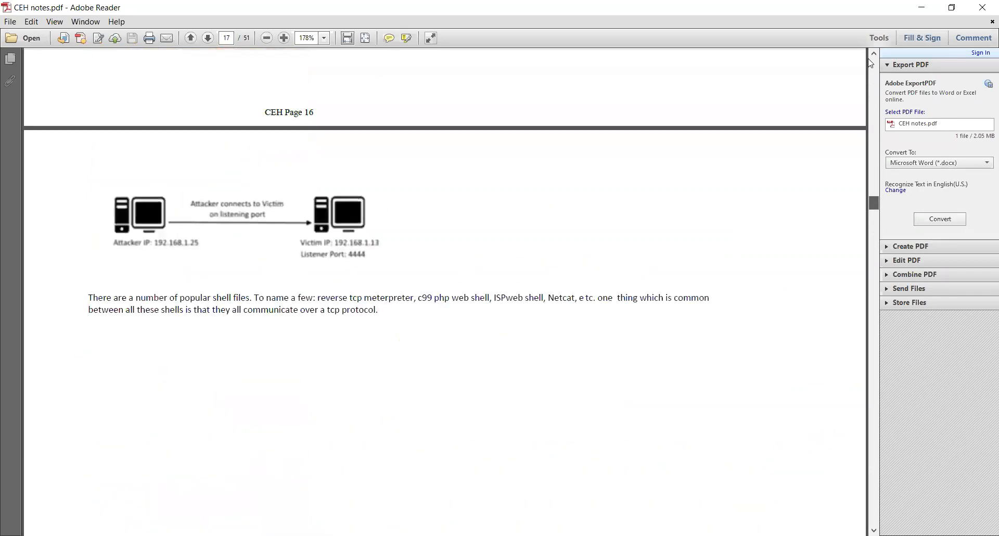
scroll(123, 288, up, 20)
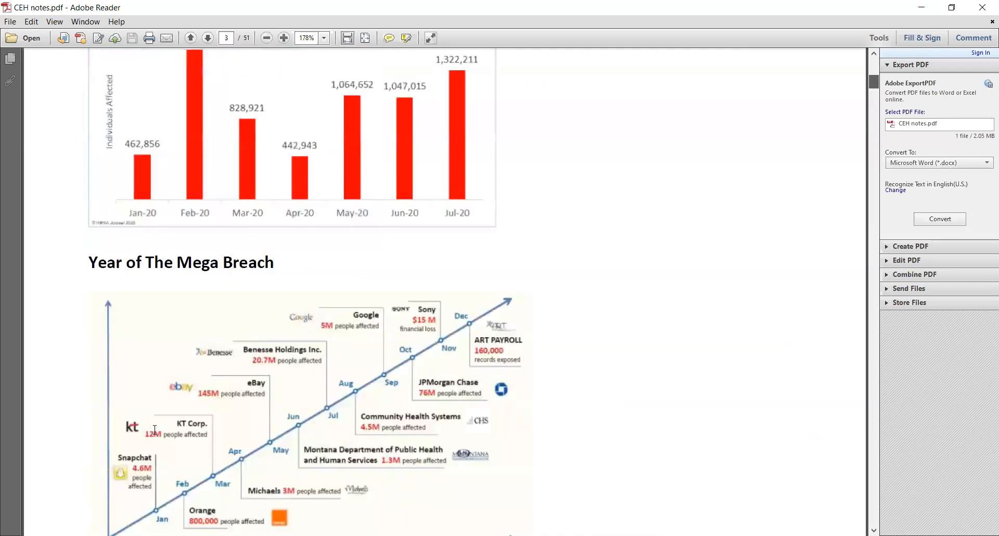
scroll(156, 428, up, 15)
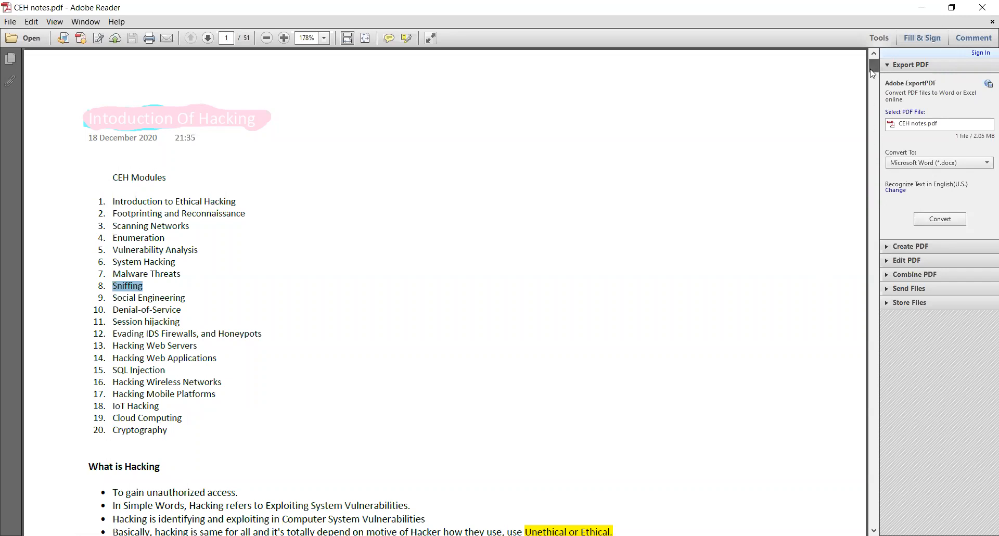
Review the notes from page 1 forward to the DHCP spoofing and starvation section on page 19.
scroll(873, 73, down, 8)
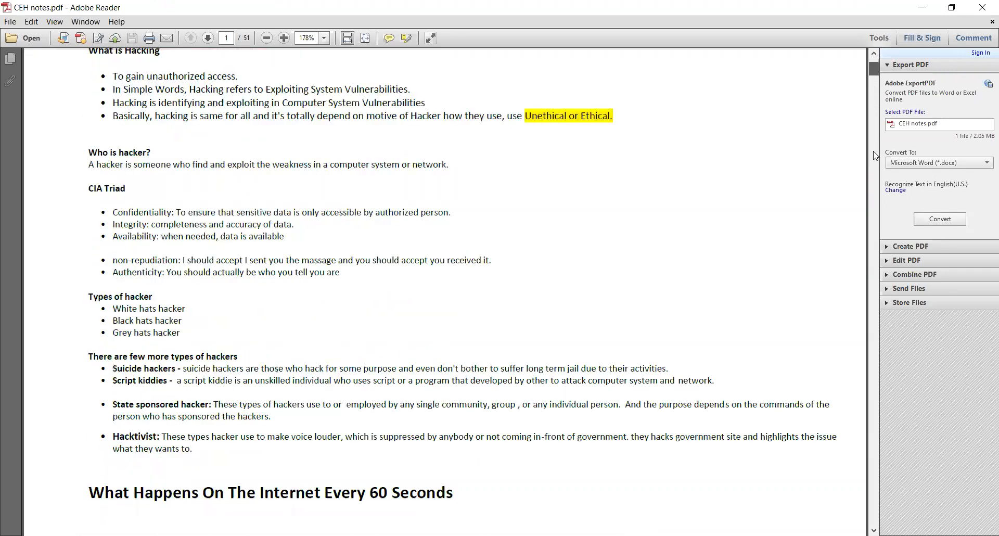
scroll(868, 234, down, 9)
scroll(865, 242, down, 7)
scroll(865, 240, down, 15)
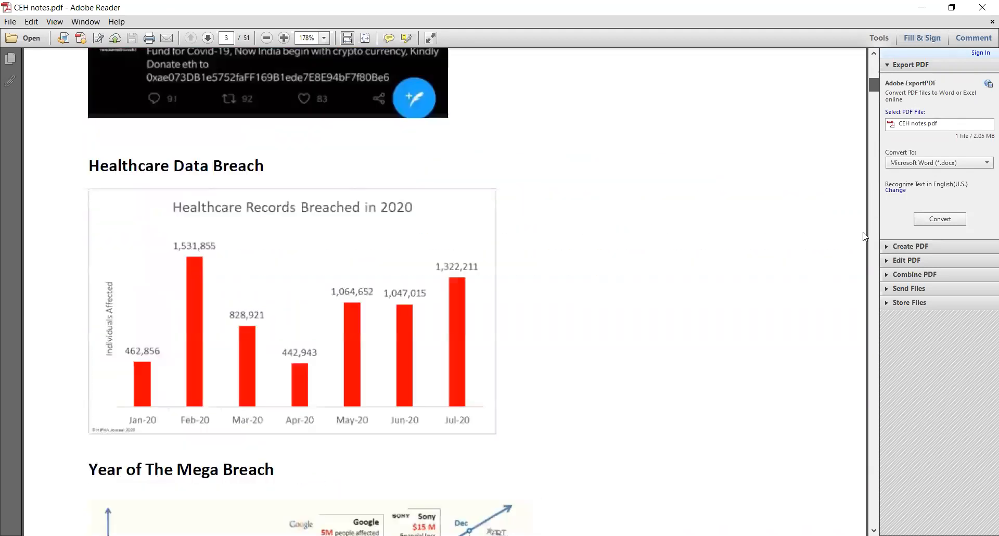
scroll(865, 238, down, 12)
scroll(865, 238, down, 20)
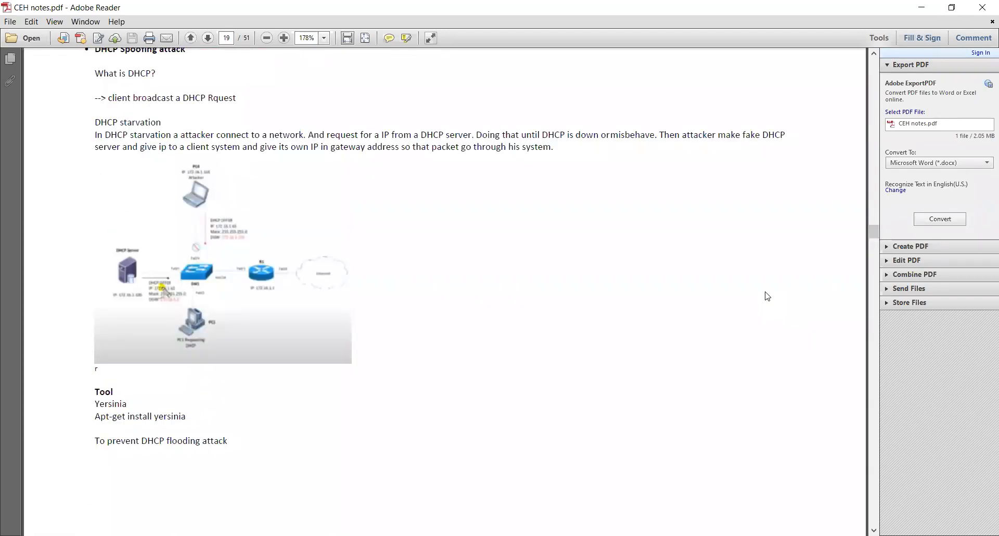
scroll(407, 281, up, 1)
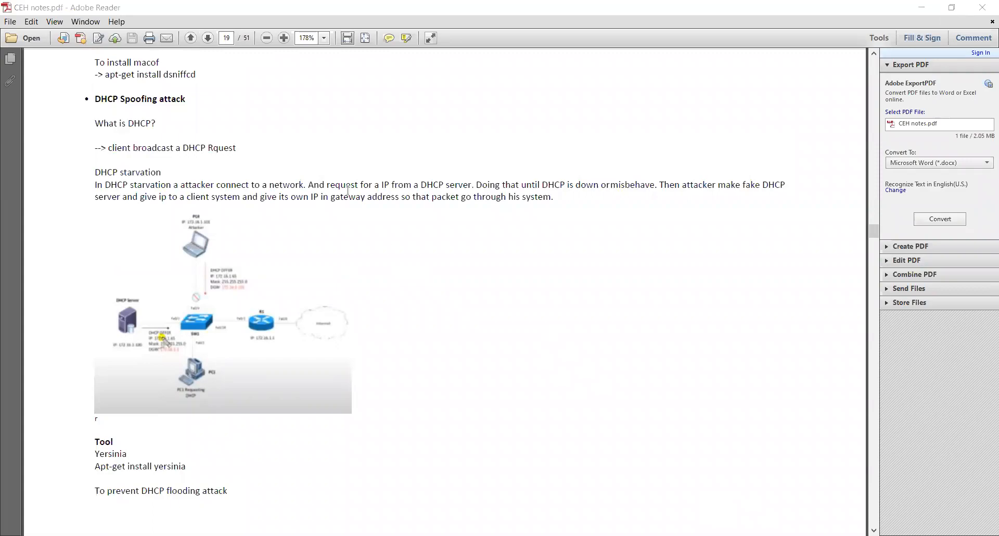
Switch to Paint and sketch a server box with lines to three client circles using the Pencil tool.
key(alt+Tab)
drag(323, 84, 371, 73)
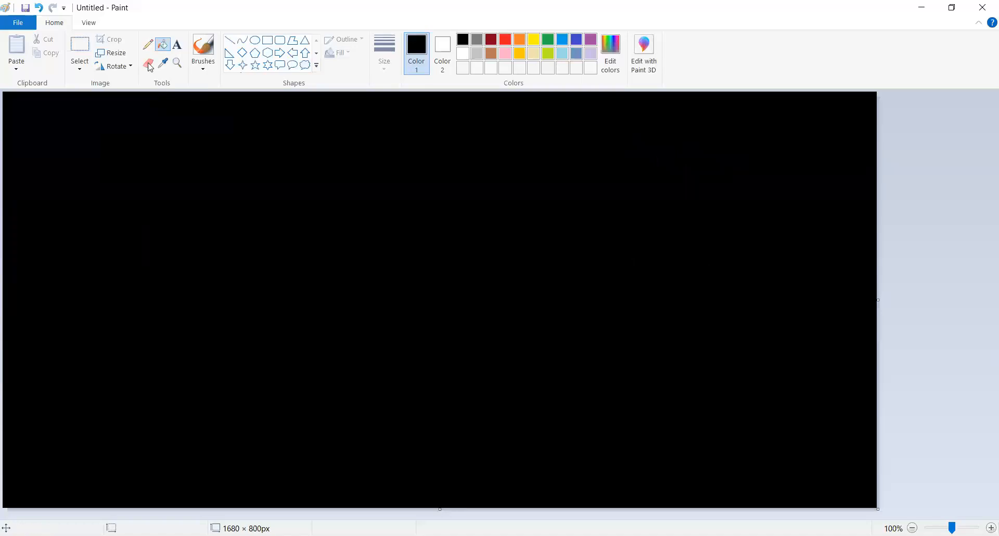
click(148, 45)
mouse_move(218, 148)
mouse_down()
mouse_move(225, 201)
mouse_move(216, 147)
mouse_up()
mouse_move(386, 111)
mouse_down()
mouse_move(399, 114)
mouse_move(388, 110)
mouse_up()
mouse_move(398, 187)
mouse_down()
mouse_move(387, 203)
mouse_move(385, 188)
mouse_up()
drag(387, 243, 387, 261)
drag(275, 148, 358, 119)
drag(291, 201, 347, 194)
drag(269, 215, 359, 268)
Label the three client circles .17, .18 and .19 from the uppermost to the lowest.
mouse_move(425, 115)
mouse_down()
mouse_move(425, 133)
mouse_move(456, 116)
mouse_move(449, 129)
mouse_up()
drag(446, 125, 459, 125)
click(413, 131)
click(437, 211)
drag(451, 196, 452, 214)
drag(472, 183, 477, 212)
click(425, 285)
drag(449, 263, 447, 292)
drag(487, 256, 483, 268)
drag(484, 257, 484, 298)
mouse_move(475, 197)
mouse_down()
mouse_move(465, 215)
mouse_move(472, 197)
mouse_up()
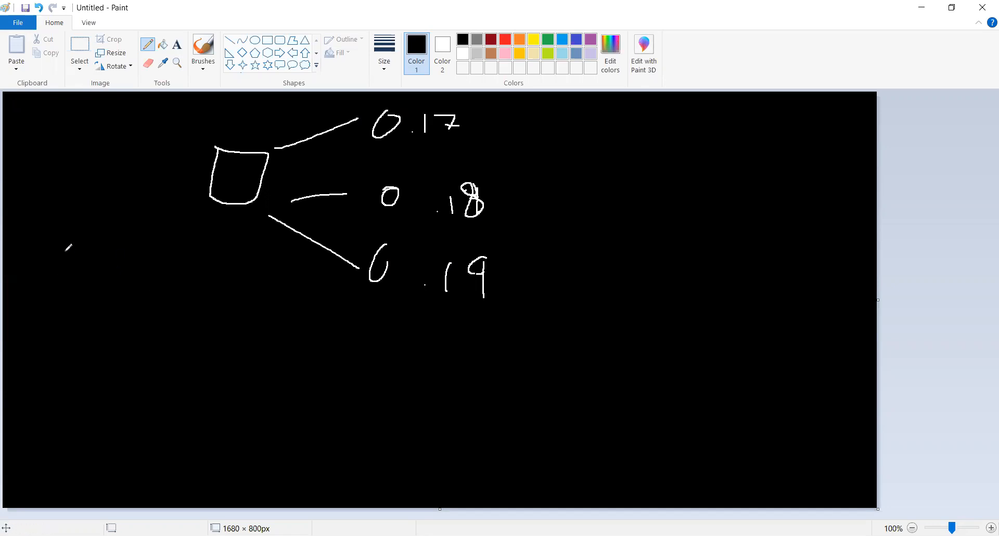
Add a device marked 4 with an arrow towards the server box, and label the server DHCP.
drag(46, 274, 58, 302)
mouse_move(66, 240)
mouse_down()
mouse_move(65, 271)
mouse_move(60, 246)
mouse_move(162, 214)
mouse_move(133, 269)
mouse_up()
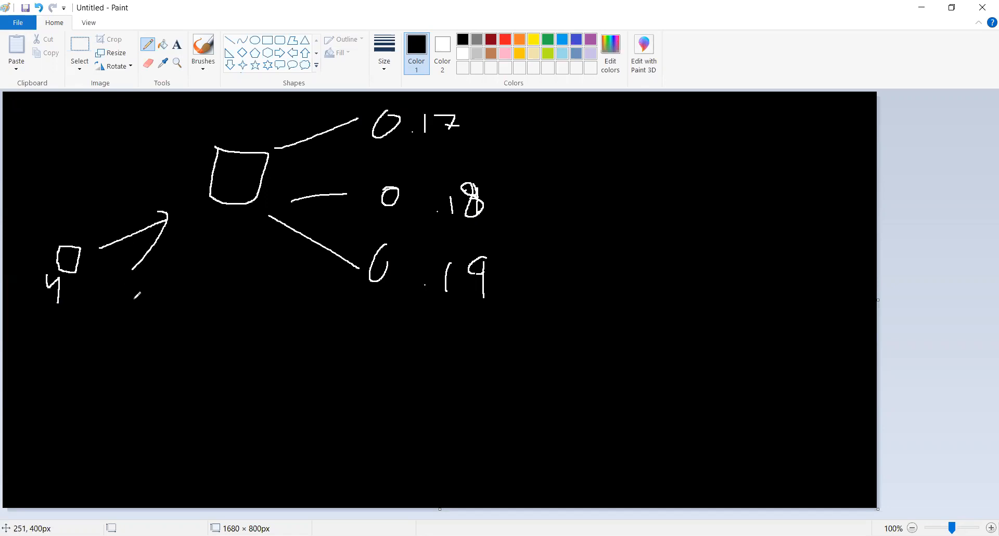
mouse_move(178, 115)
mouse_down()
mouse_move(174, 104)
mouse_move(167, 136)
mouse_move(196, 122)
mouse_up()
mouse_move(208, 101)
mouse_down()
mouse_move(207, 120)
mouse_move(212, 108)
mouse_move(221, 118)
mouse_up()
mouse_move(228, 102)
mouse_down()
mouse_move(229, 122)
mouse_move(227, 107)
mouse_up()
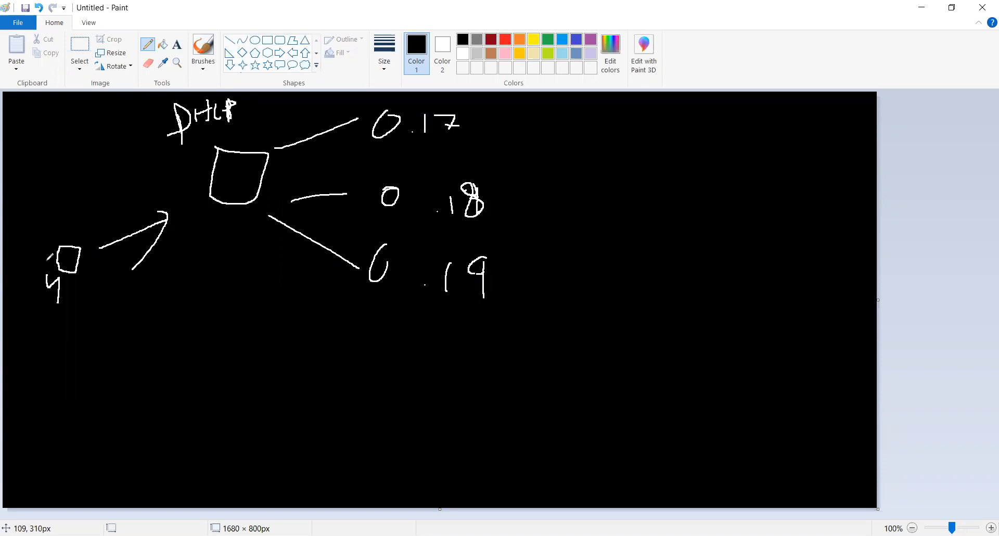
Draw a reply arrow from the DHCP server to the device marked 4 and label it .20.
drag(188, 150, 85, 210)
drag(95, 172, 96, 208)
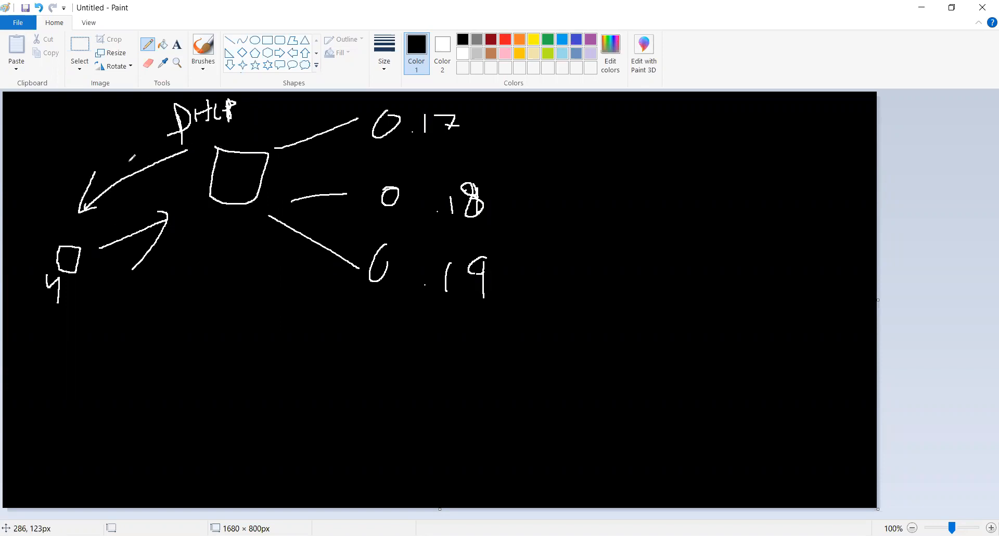
drag(90, 162, 121, 155)
Write a full sample IP address ending in .1.17 below the clients and draw a curve under its first three octets.
click(309, 347)
drag(309, 348, 311, 372)
mouse_move(333, 348)
mouse_down()
mouse_move(333, 361)
mouse_move(390, 371)
mouse_move(435, 349)
mouse_up()
click(376, 365)
click(410, 348)
click(468, 358)
mouse_move(438, 348)
mouse_down()
mouse_move(446, 365)
mouse_move(487, 359)
mouse_up()
click(515, 359)
mouse_move(542, 339)
mouse_down()
mouse_move(545, 366)
mouse_move(582, 346)
mouse_up()
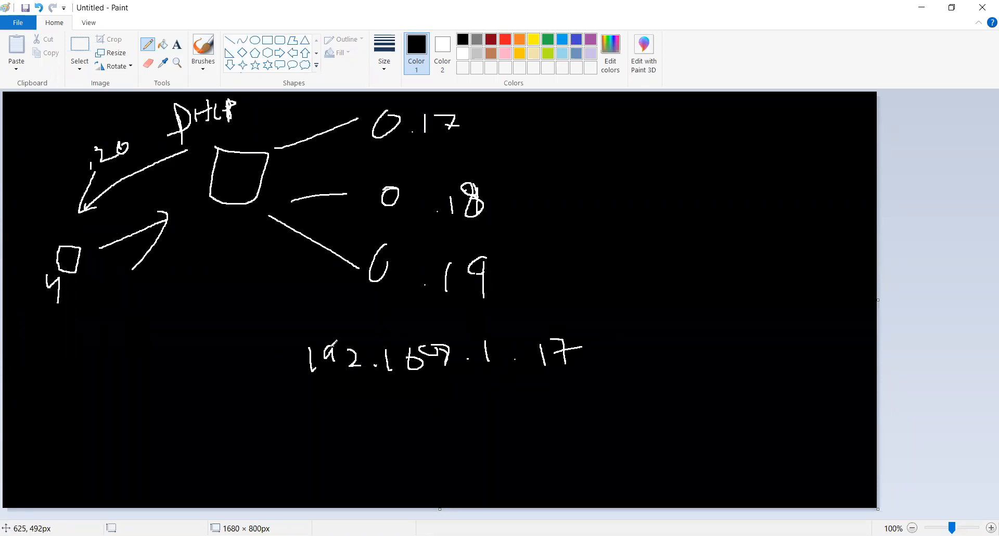
mouse_move(297, 381)
mouse_down()
mouse_move(495, 386)
mouse_move(503, 365)
mouse_up()
Write a second IP address ending in .1.25, underline its last octet, and draw an arrow to it from the DHCP server.
drag(343, 437, 342, 460)
mouse_move(370, 436)
mouse_down()
mouse_move(359, 437)
mouse_move(369, 459)
mouse_up()
mouse_move(385, 440)
mouse_down()
mouse_move(405, 457)
mouse_move(442, 447)
mouse_move(455, 458)
mouse_up()
click(404, 452)
click(480, 449)
drag(492, 432, 493, 452)
click(518, 447)
drag(539, 430, 559, 443)
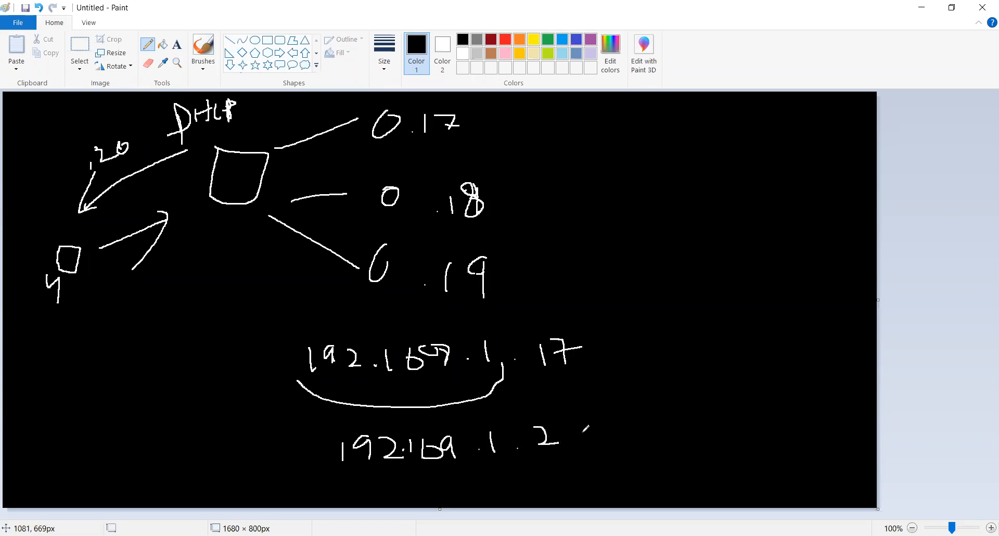
mouse_move(575, 424)
mouse_down()
mouse_move(575, 442)
mouse_move(530, 463)
mouse_up()
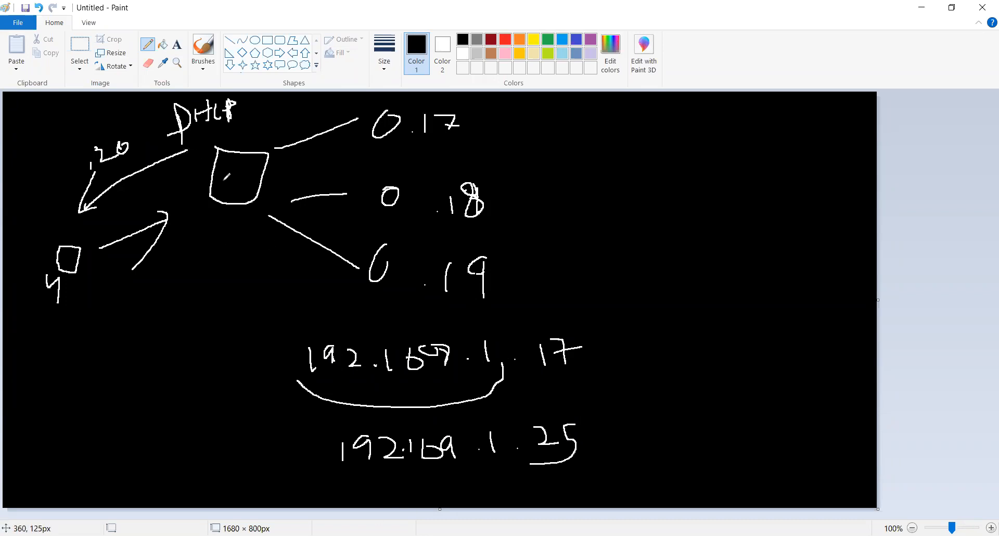
mouse_move(188, 150)
mouse_down()
mouse_move(182, 181)
mouse_move(205, 376)
mouse_move(268, 424)
mouse_move(251, 457)
mouse_up()
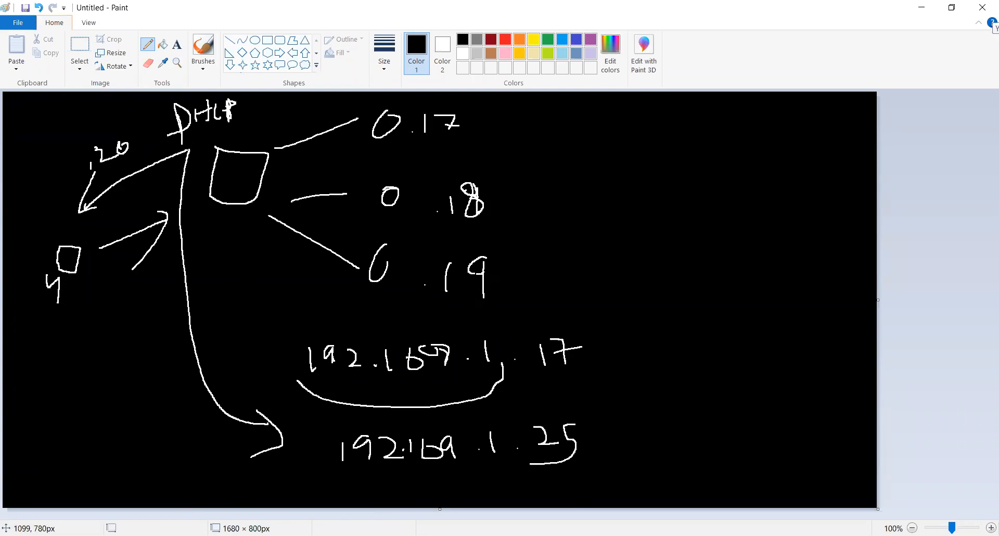
Switch to the Parrot terminal and enter the topic heading "DHCP ST" at the prompt.
key(alt+Tab)
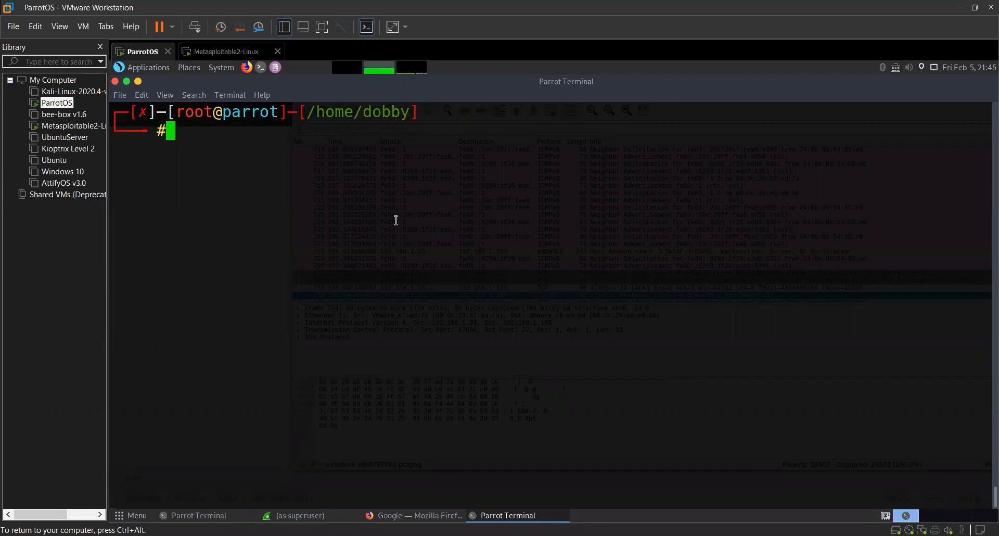
text(DHCP ST)
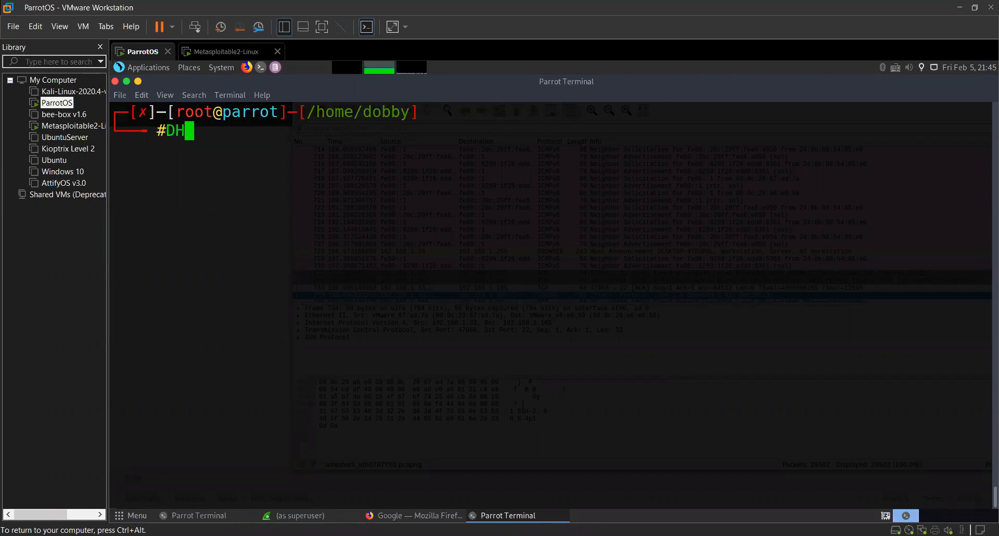